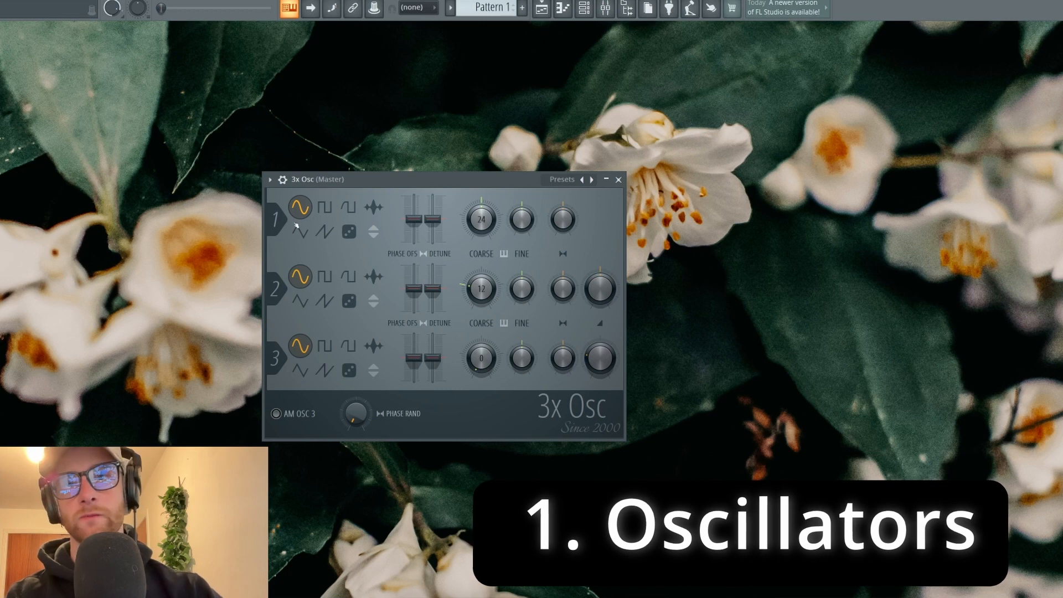
# Try out other waveforms on oscillator 1 of 3x Osc, cancel the custom waveform file selection, and return it to sine.
pyautogui.click(326, 209)
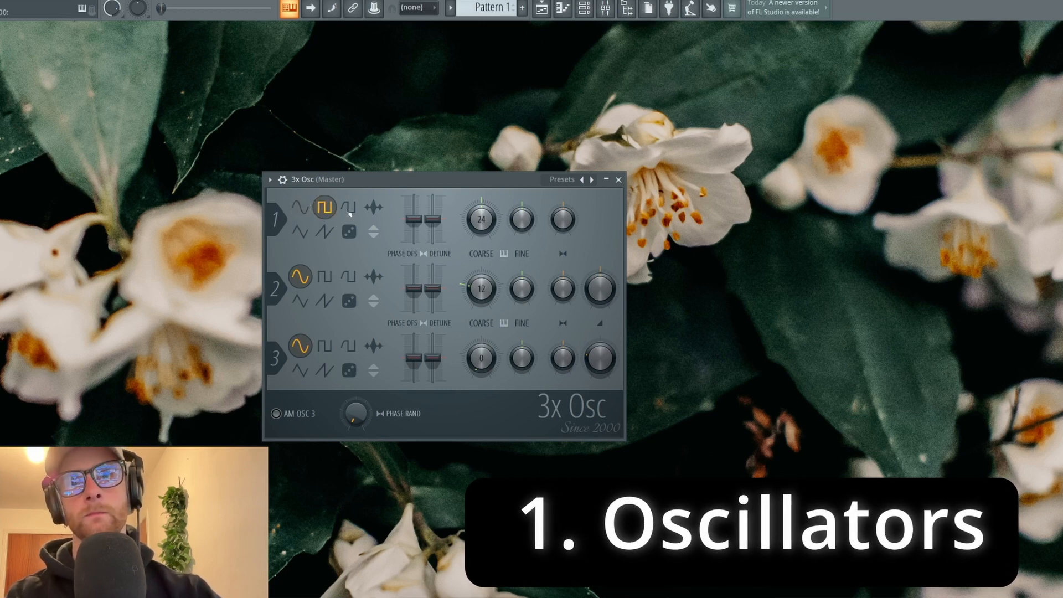
pyautogui.click(348, 207)
pyautogui.click(374, 209)
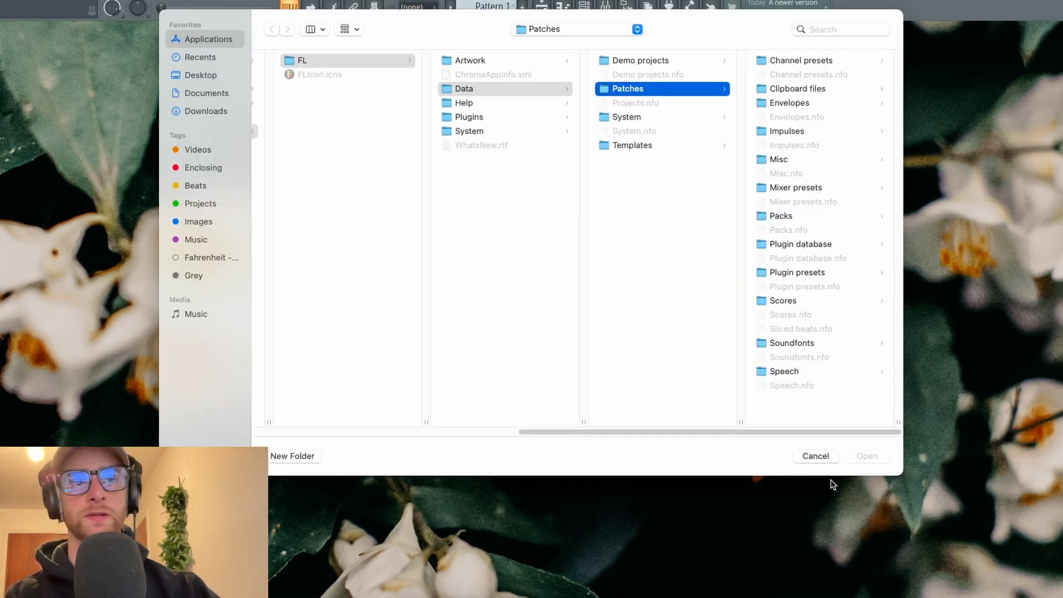
pyautogui.click(819, 458)
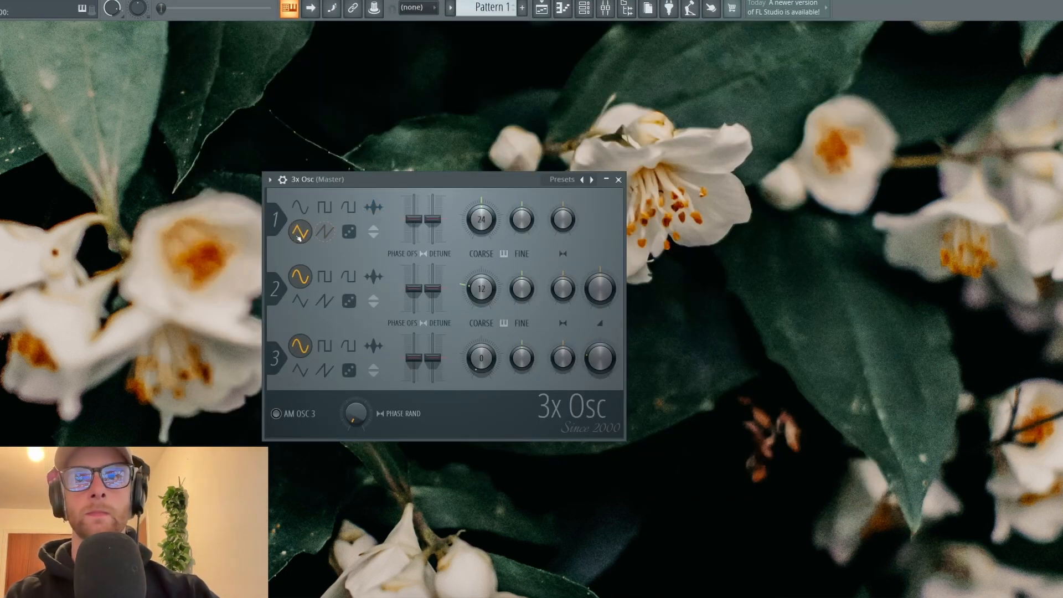
pyautogui.click(302, 214)
# Set all three 3x Osc oscillators to the square waveform.
pyautogui.click(324, 276)
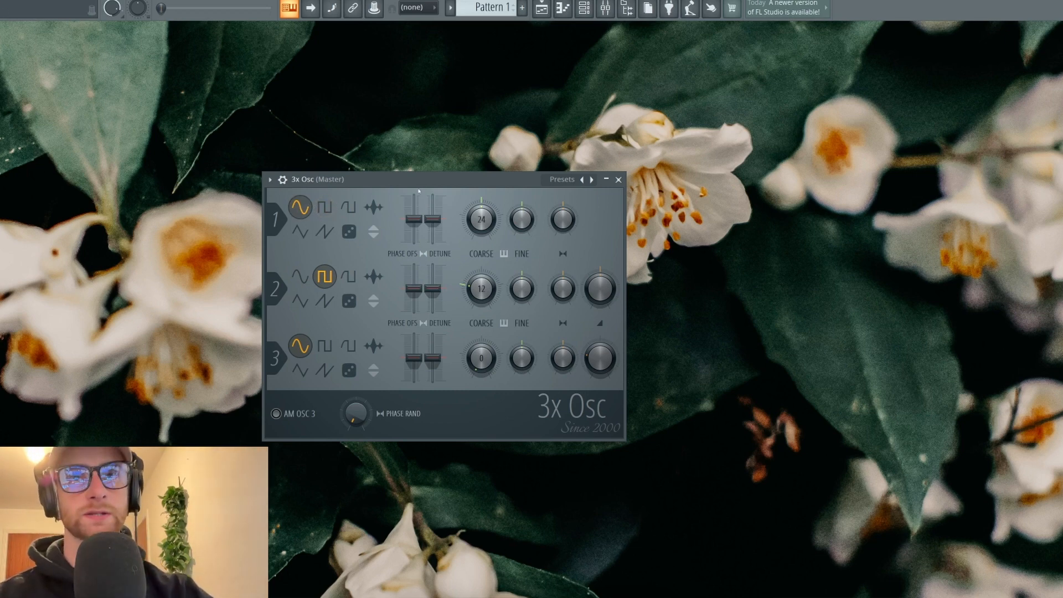
pyautogui.moveTo(418, 191); pyautogui.dragTo(385, 167)
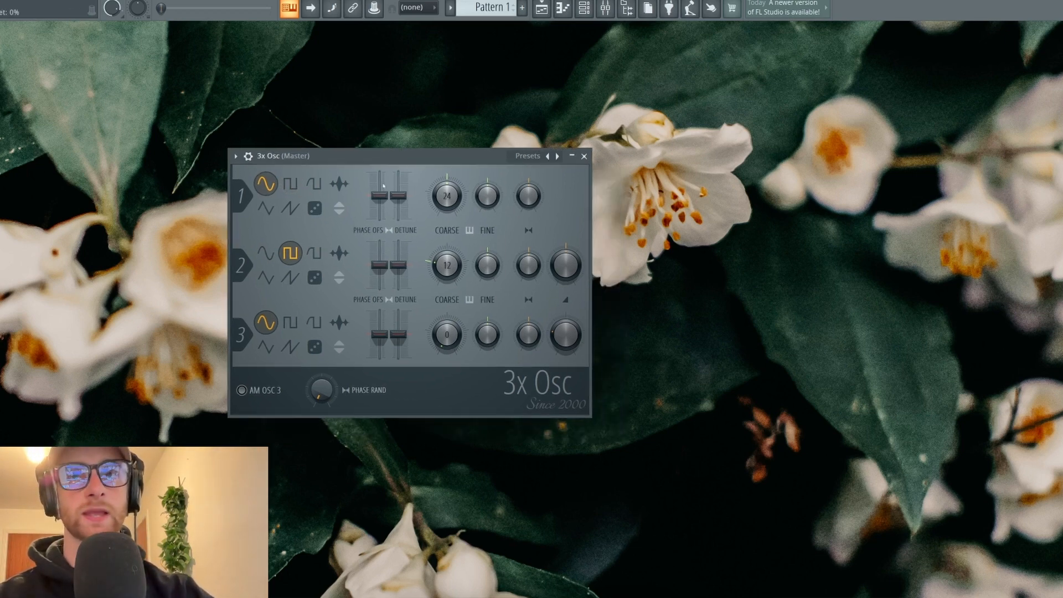
pyautogui.click(291, 323)
pyautogui.click(290, 185)
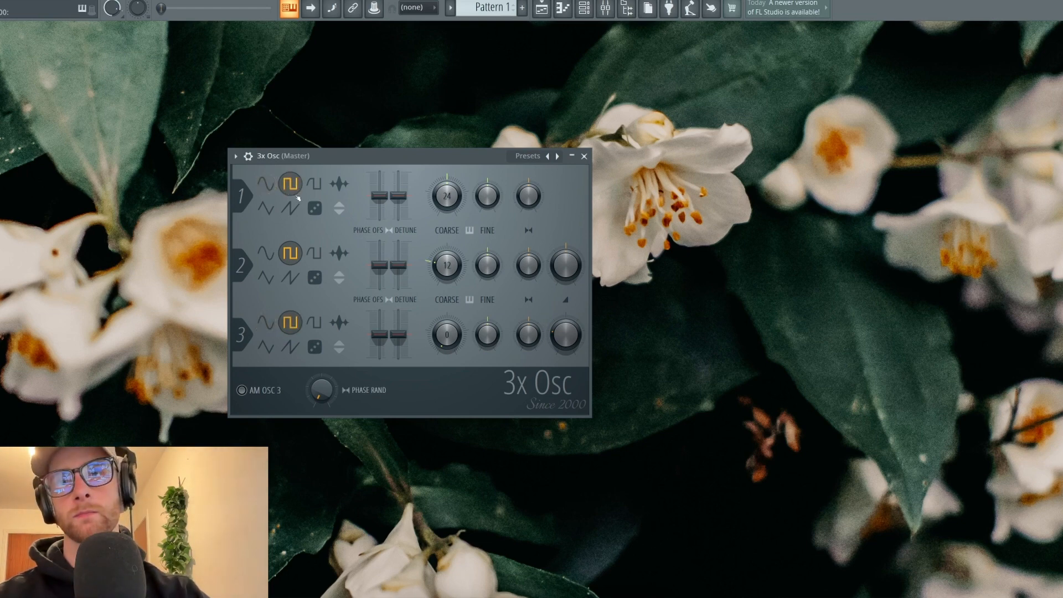
# Set all three 3x Osc oscillators back to sine and switch oscillator 1 to the third waveform in its first row.
pyautogui.click(266, 323)
pyautogui.click(266, 254)
pyautogui.click(267, 185)
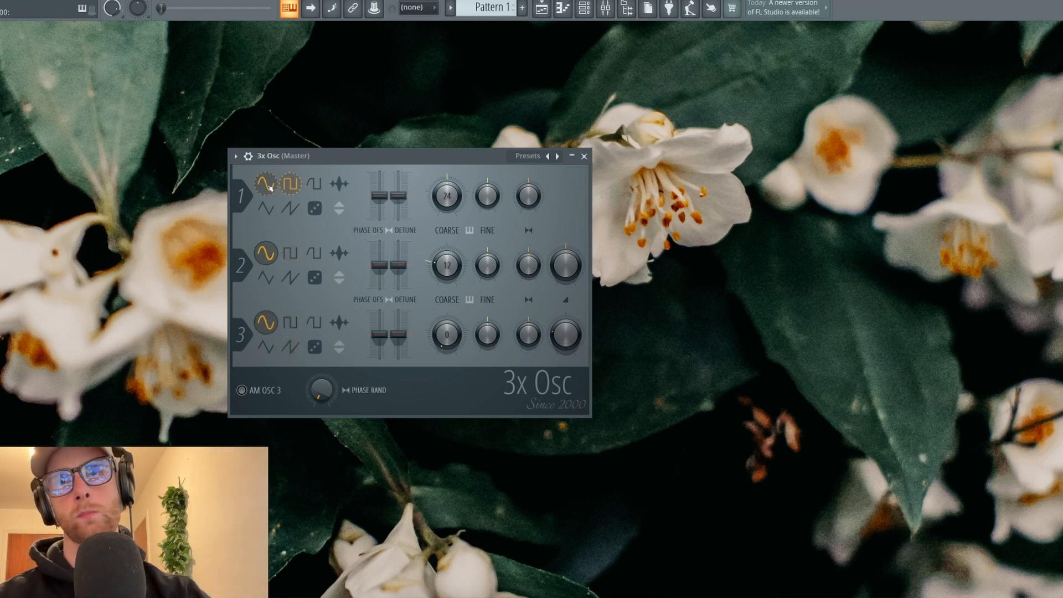
pyautogui.click(314, 184)
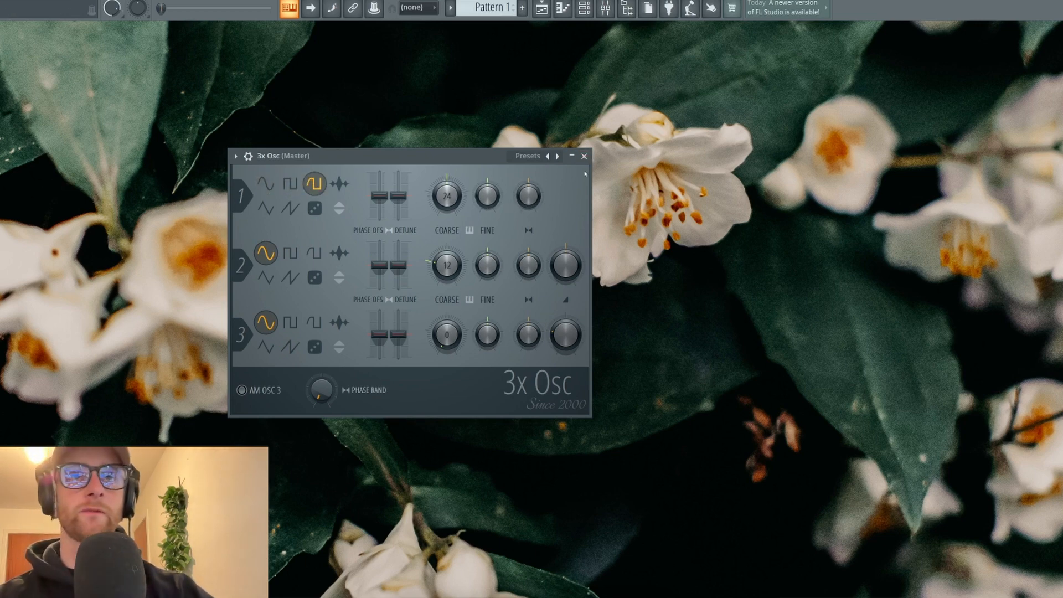
# Close 3x Osc, open Serum from the channel rack and play test notes.
pyautogui.click(583, 156)
pyautogui.click(585, 8)
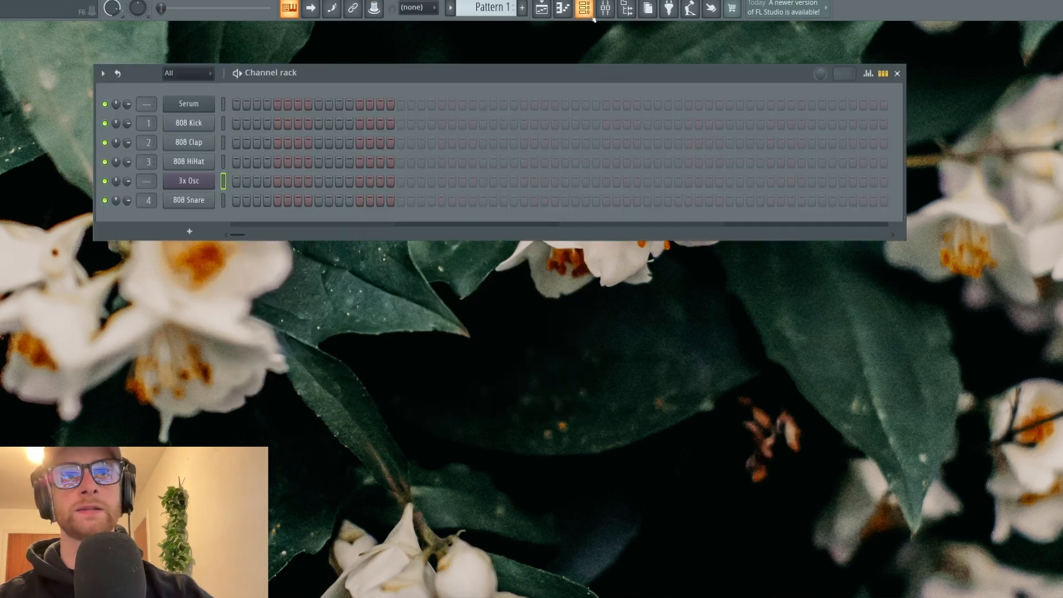
pyautogui.click(211, 105)
pyautogui.press('c')
pyautogui.press('z')
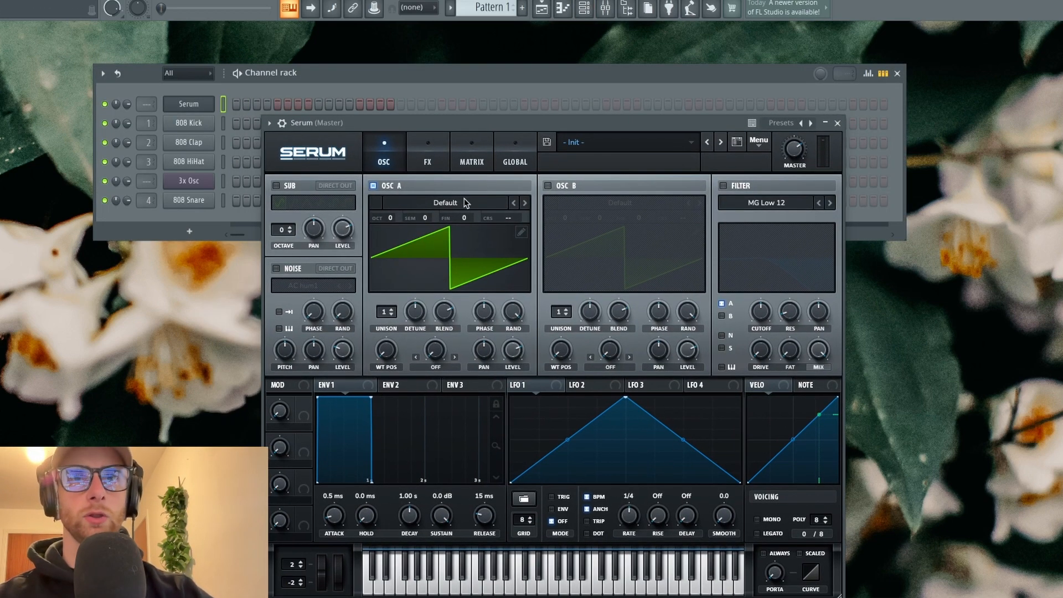
# Load the Analog wavetable Basic_Wrd into Serum's Osc A and move the plugin window higher.
pyautogui.click(465, 202)
pyautogui.moveTo(448, 222)
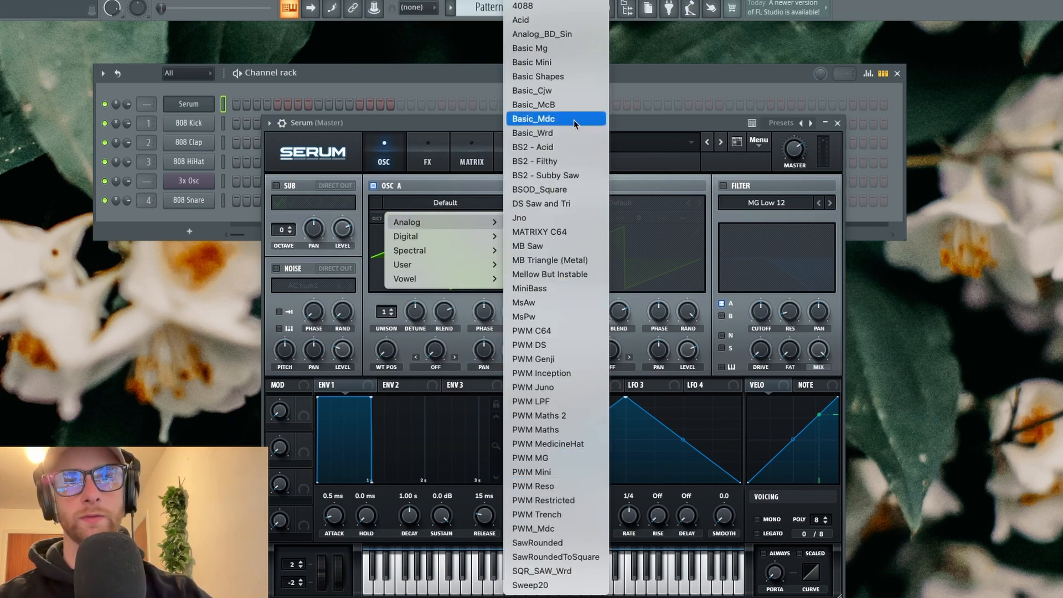
pyautogui.click(578, 133)
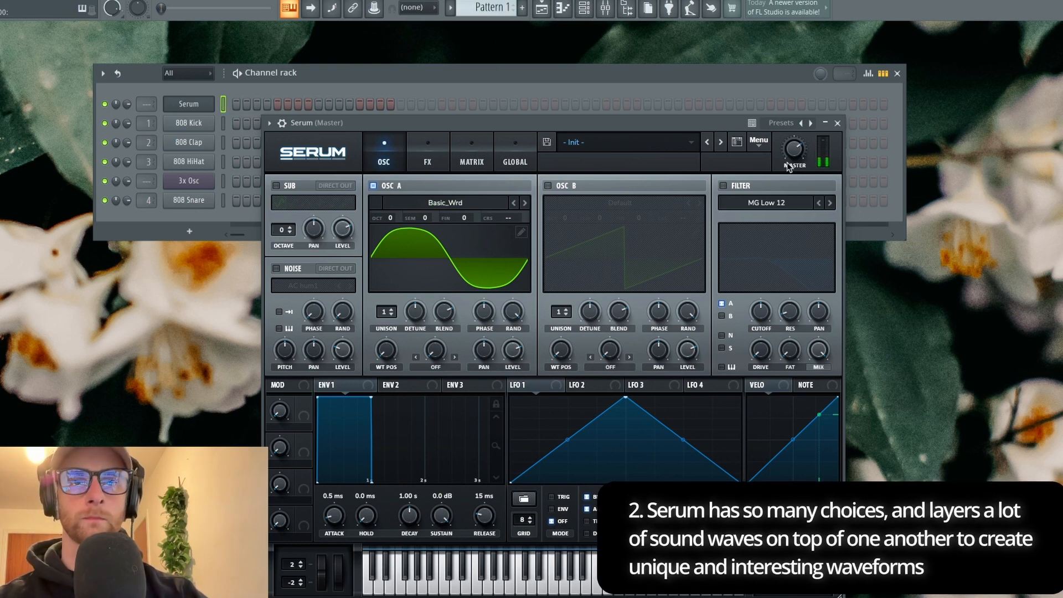
pyautogui.moveTo(481, 124); pyautogui.dragTo(477, 76)
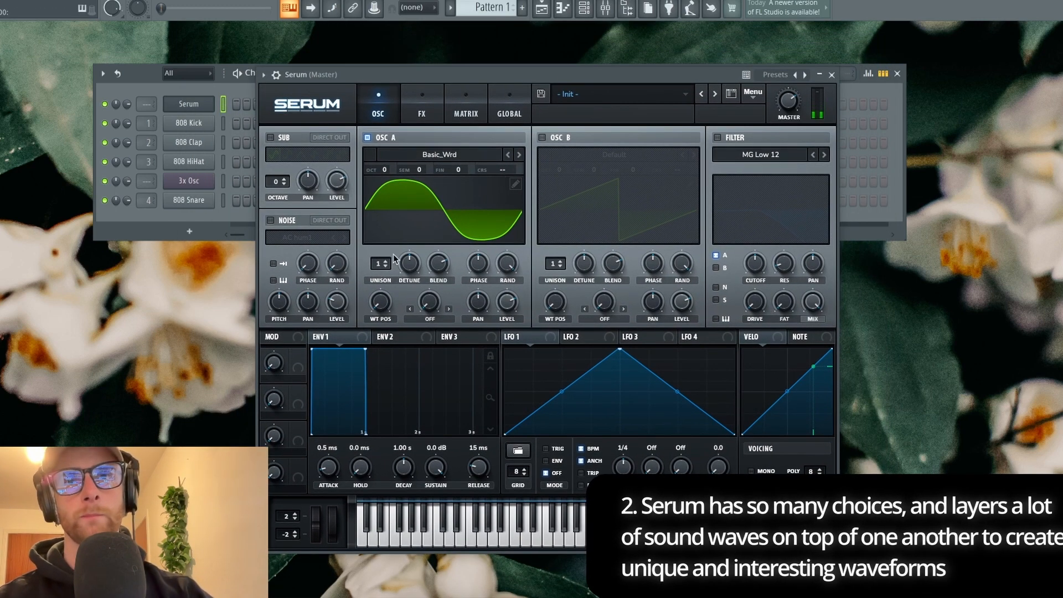
# Raise Osc A's unison to 8 voices.
pyautogui.moveTo(386, 262); pyautogui.dragTo(386, 250)
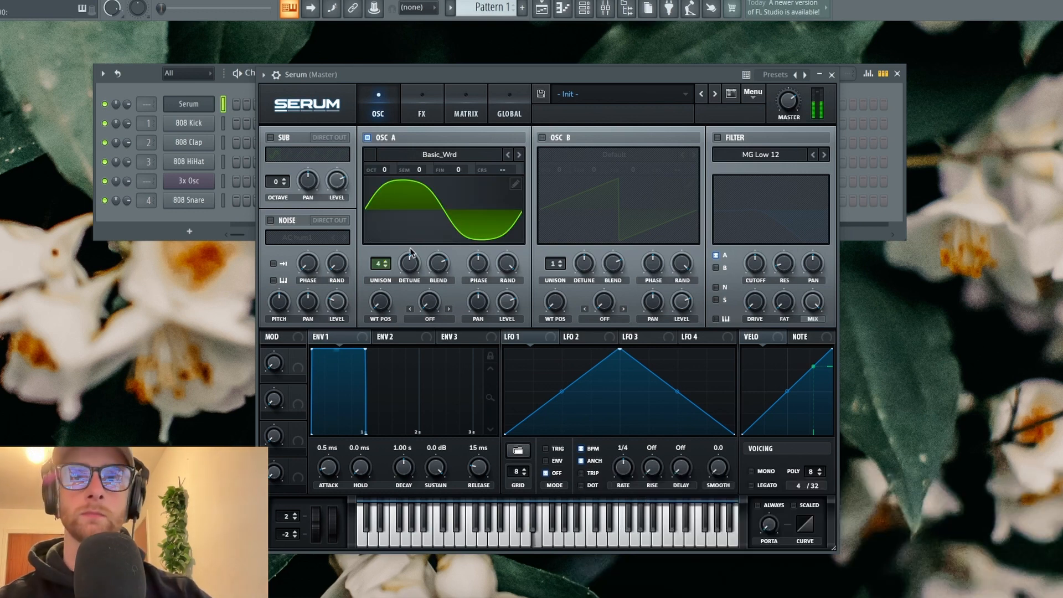
pyautogui.click(388, 262)
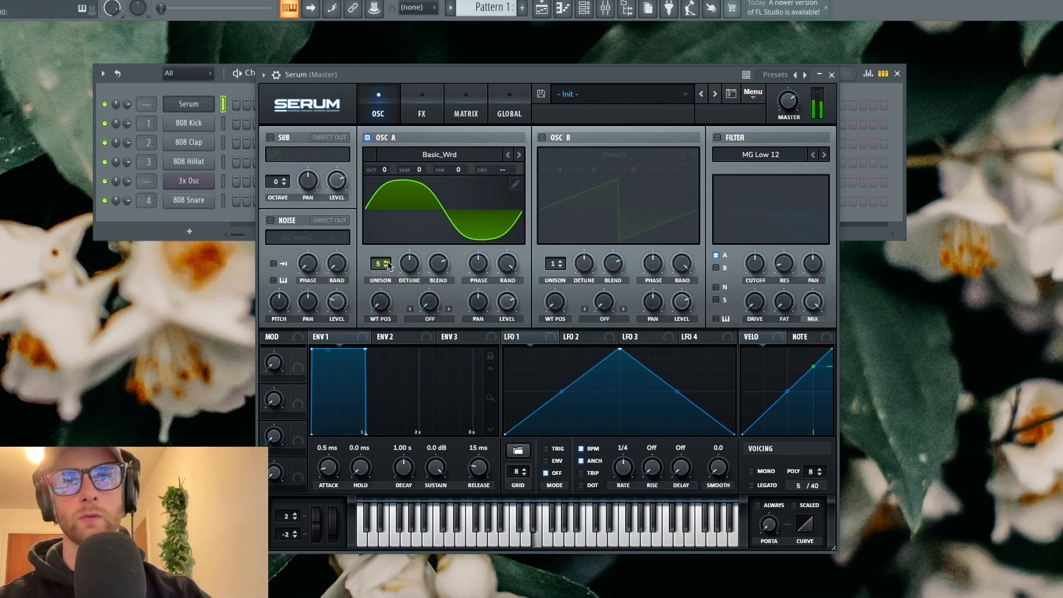
pyautogui.click(388, 261)
pyautogui.click(388, 261)
pyautogui.click(388, 262)
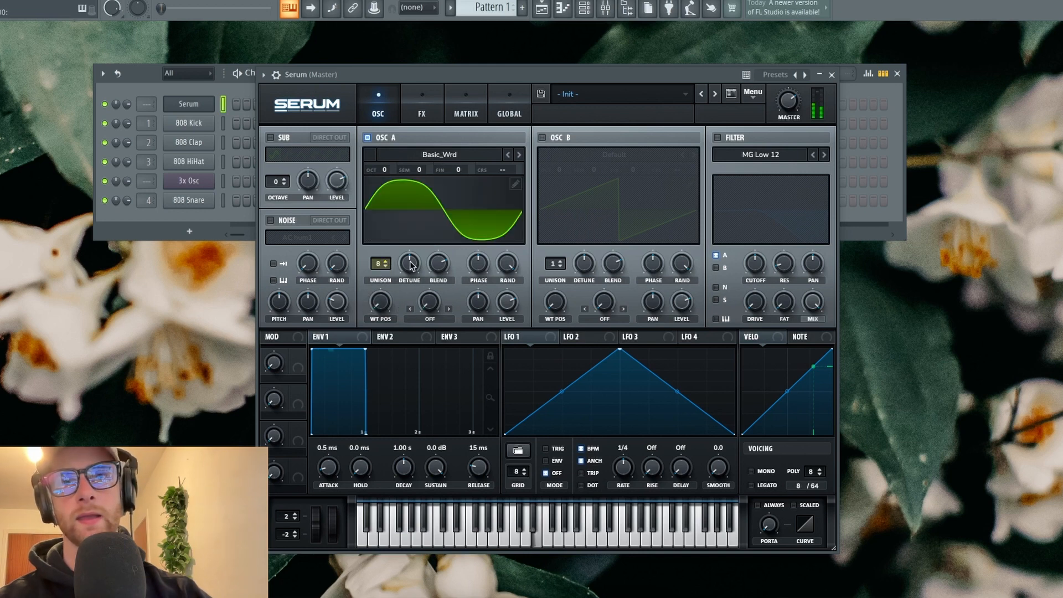
# Adjust Osc A's detune, raise its octave to +1 and play a test note.
pyautogui.moveTo(411, 266)
pyautogui.mouseDown()
pyautogui.moveTo(405, 211)
pyautogui.moveTo(423, 227)
pyautogui.moveTo(408, 273)
pyautogui.mouseUp()
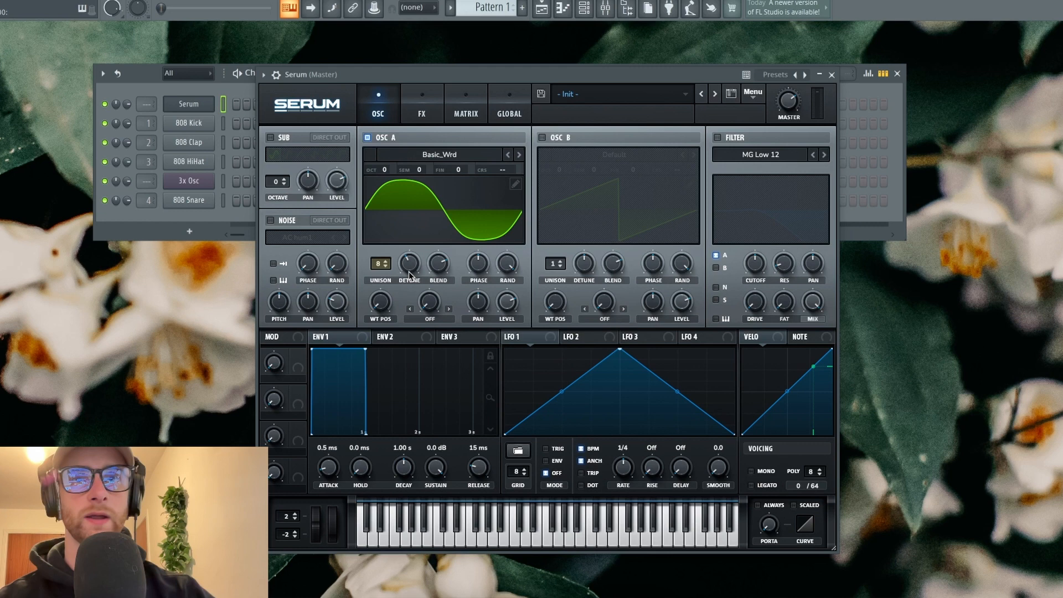
pyautogui.click(388, 169)
pyautogui.moveTo(388, 169); pyautogui.dragTo(388, 164)
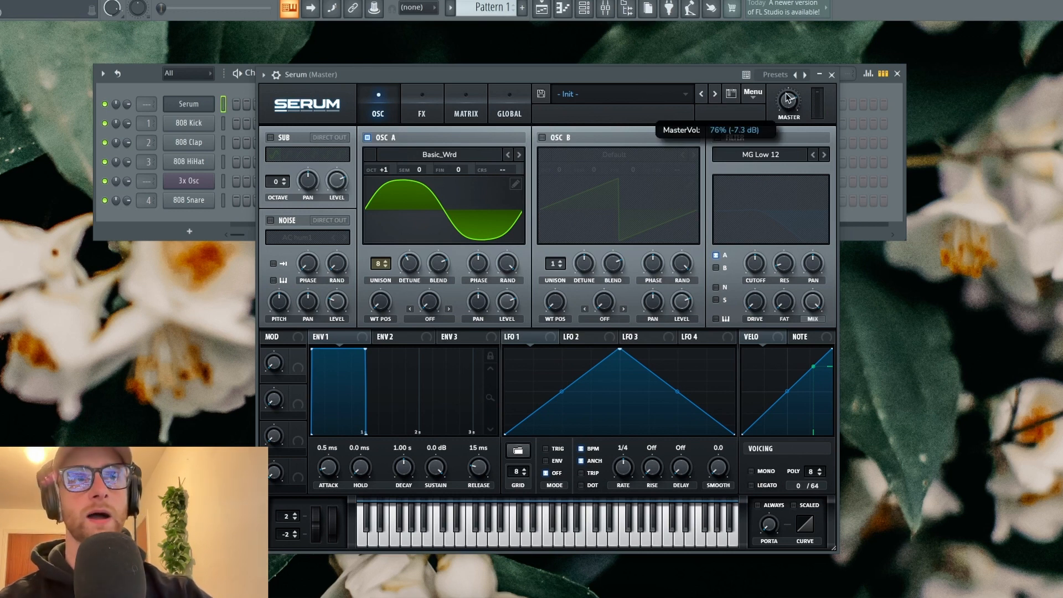
pyautogui.press('w')
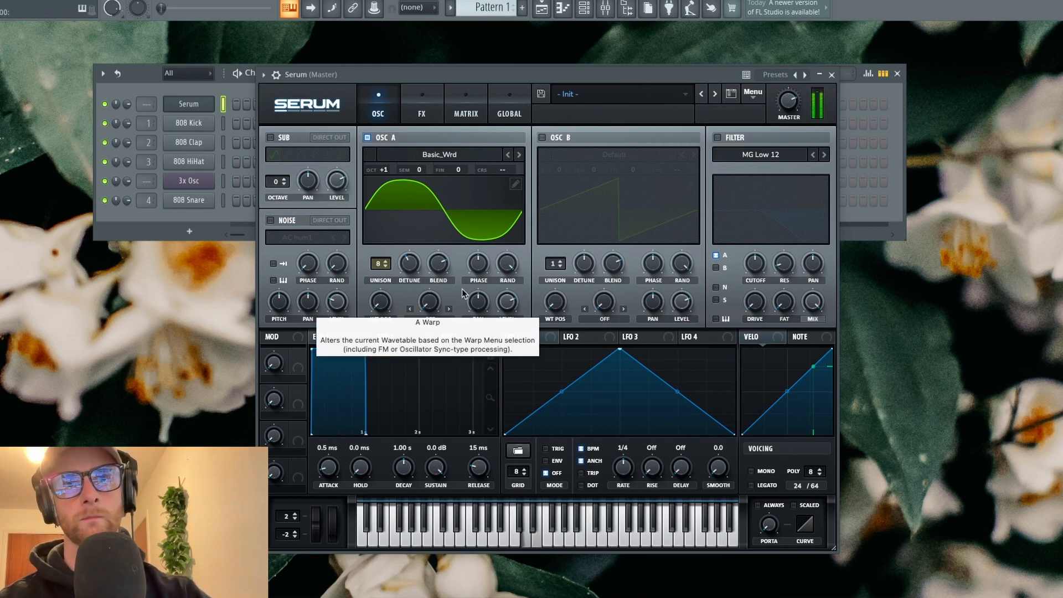
# Adjust Osc A's level to about 79% while playing notes and try out its wavetable position.
pyautogui.moveTo(509, 314)
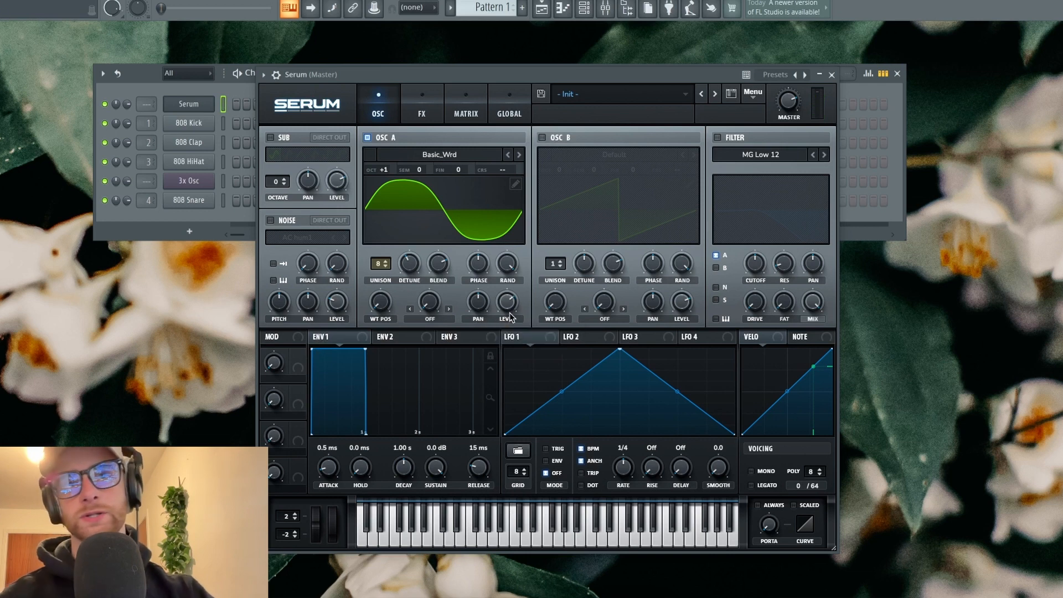
pyautogui.moveTo(510, 299); pyautogui.dragTo(490, 346)
pyautogui.press('e')
pyautogui.press('e')
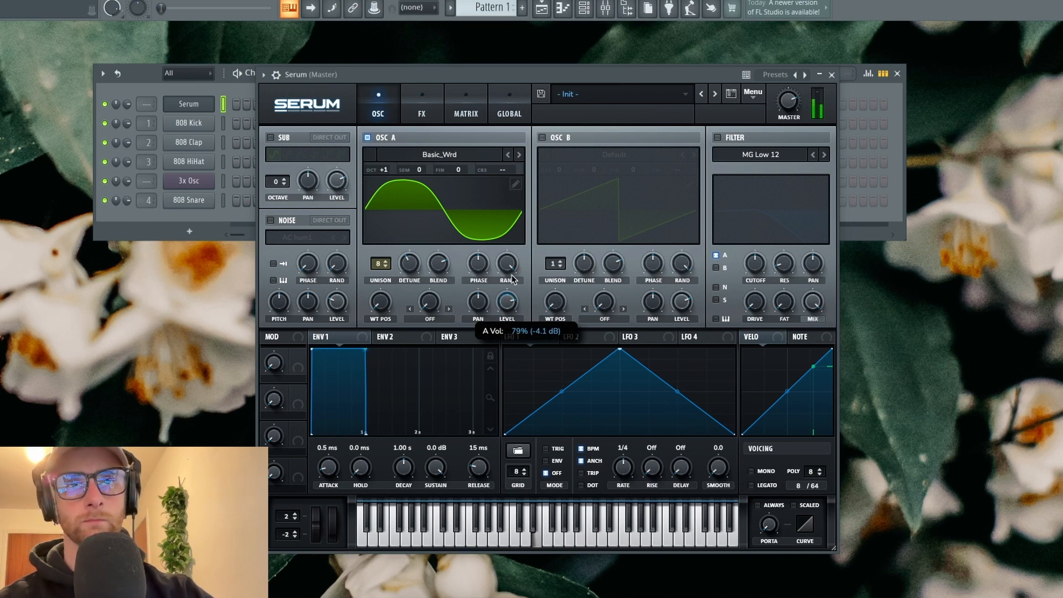
pyautogui.moveTo(381, 307); pyautogui.dragTo(390, 327)
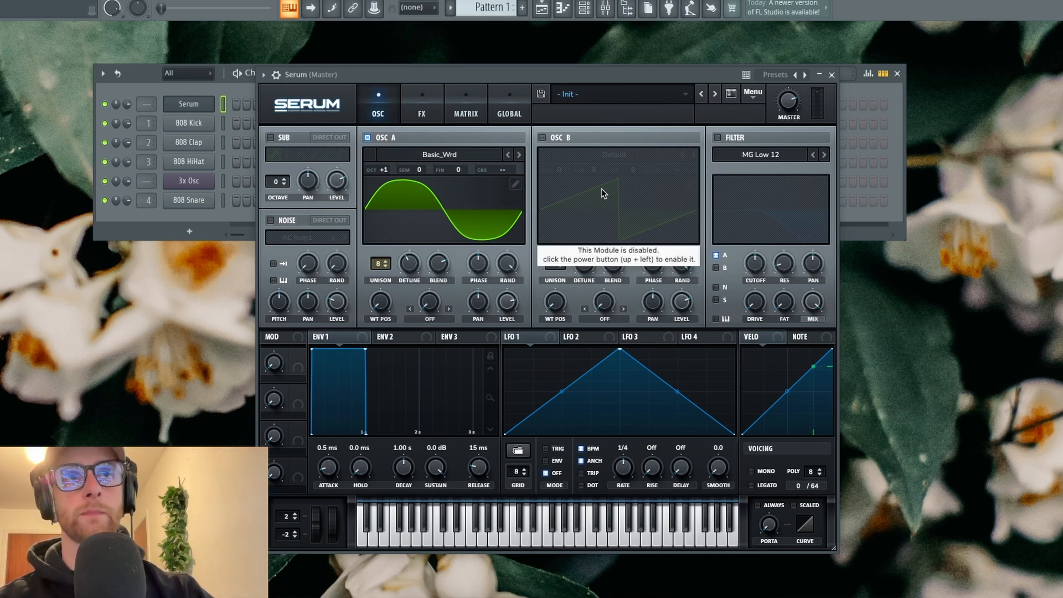
# Enable Osc B and load the Analog wavetable BSOD_Square into it.
pyautogui.click(542, 137)
pyautogui.click(610, 154)
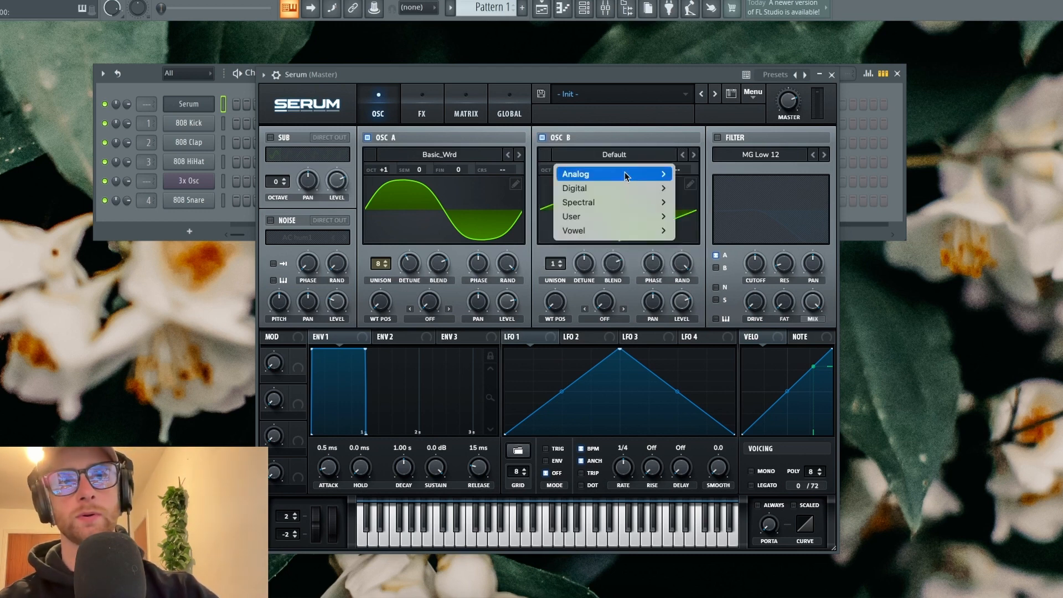
pyautogui.moveTo(609, 174)
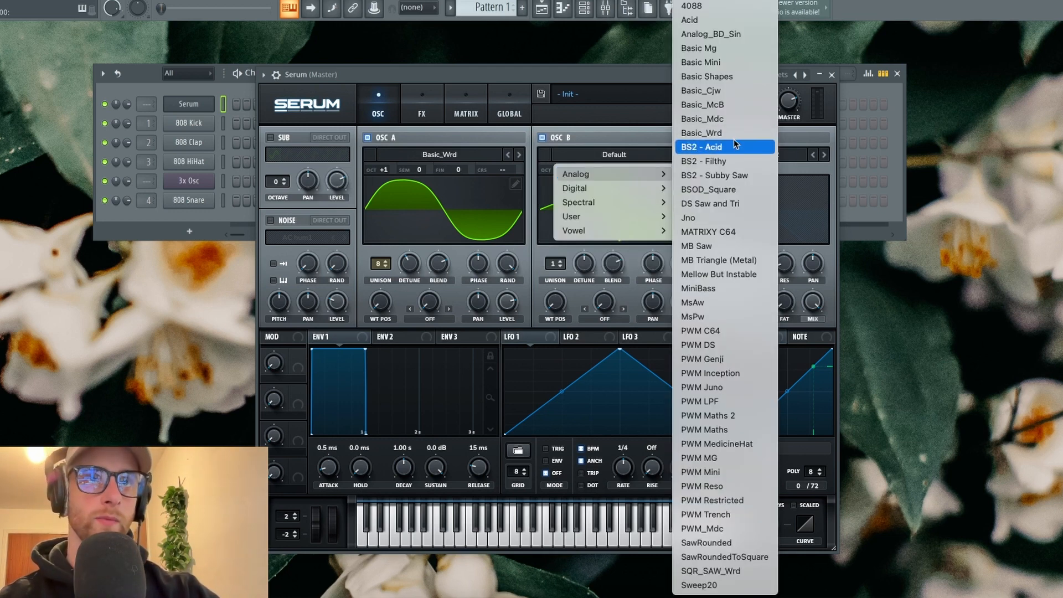
pyautogui.click(731, 190)
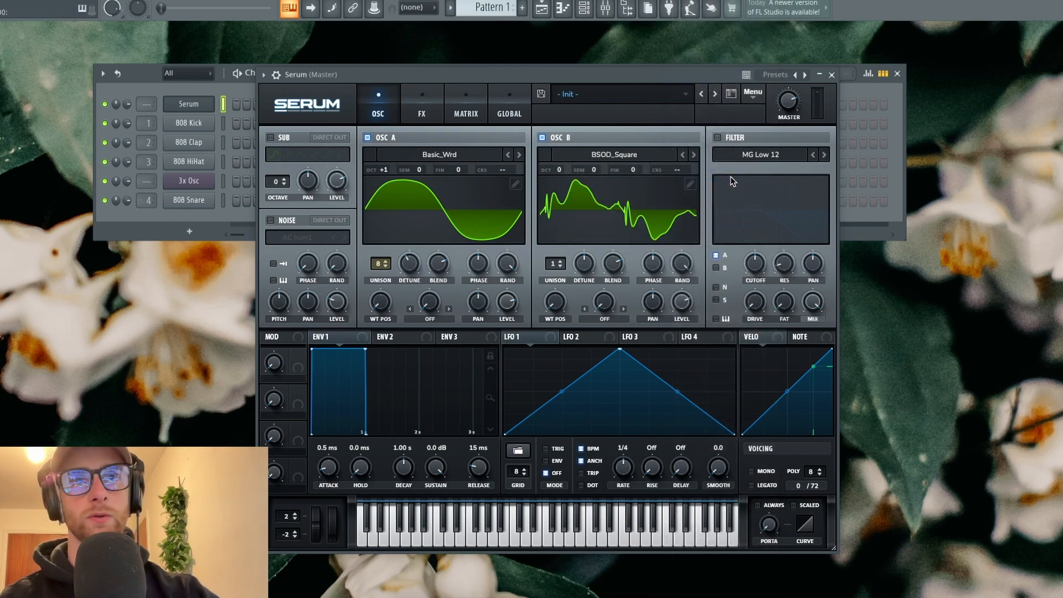
# Step Osc B back two wavetables to BS2 - Filthy and turn Osc B off.
pyautogui.click(683, 154)
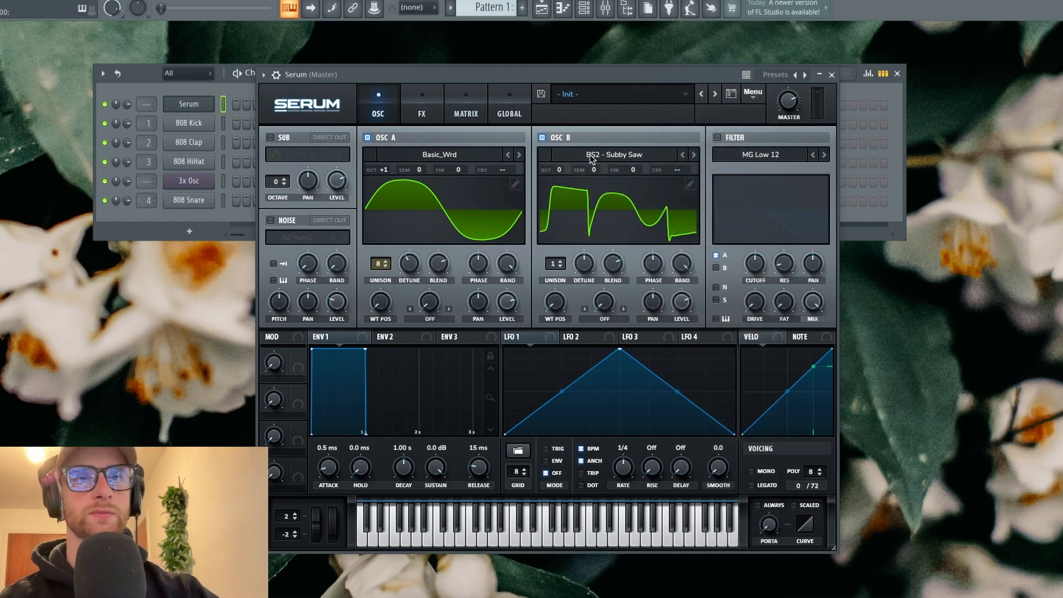
pyautogui.click(683, 154)
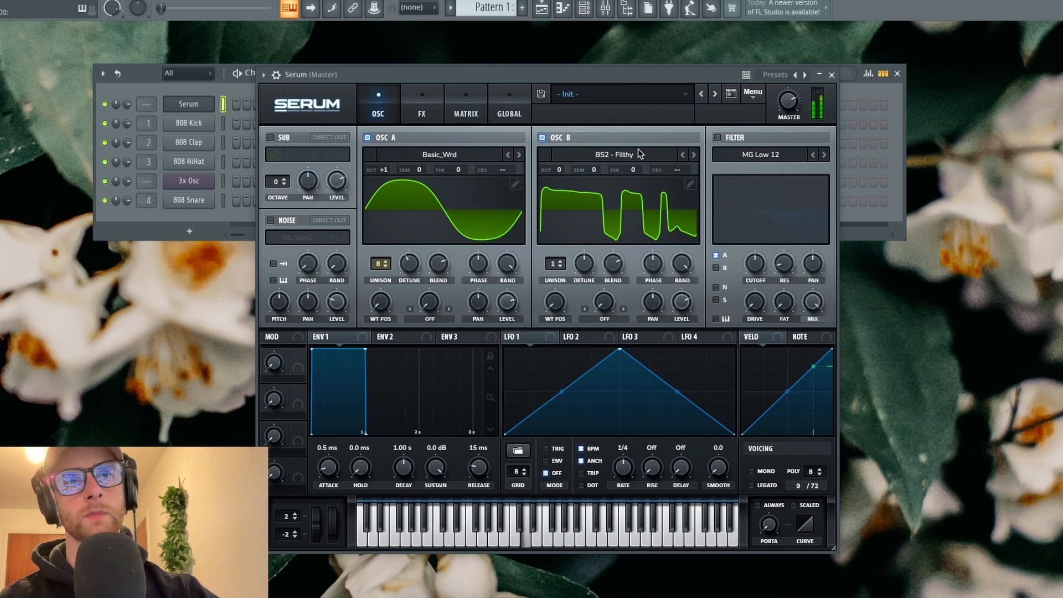
pyautogui.click(542, 137)
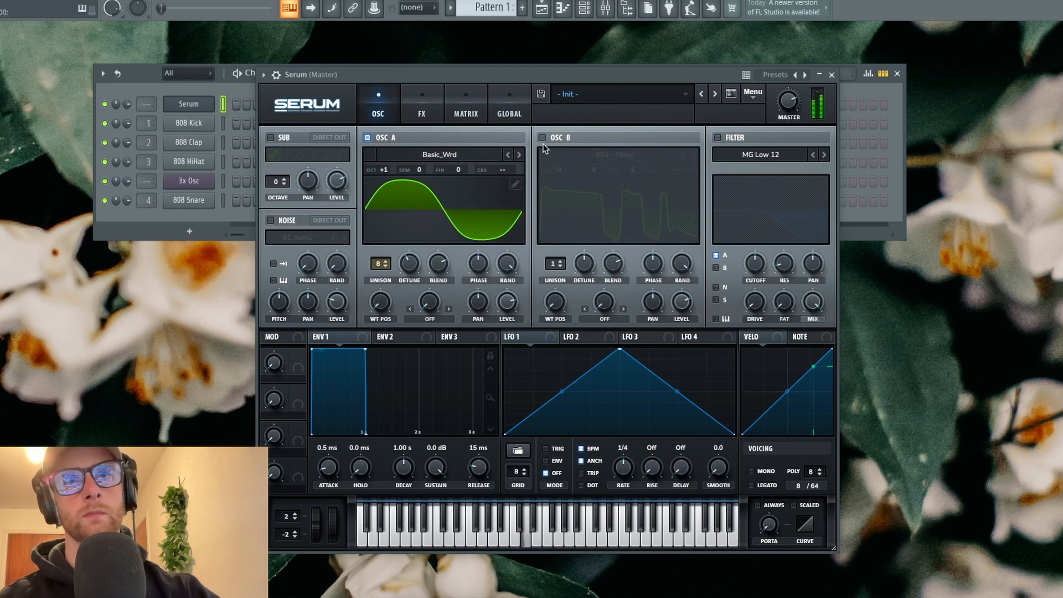
# Enable the sub oscillator and set its waveform to triangle, playing a test note with each shape.
pyautogui.click(278, 155)
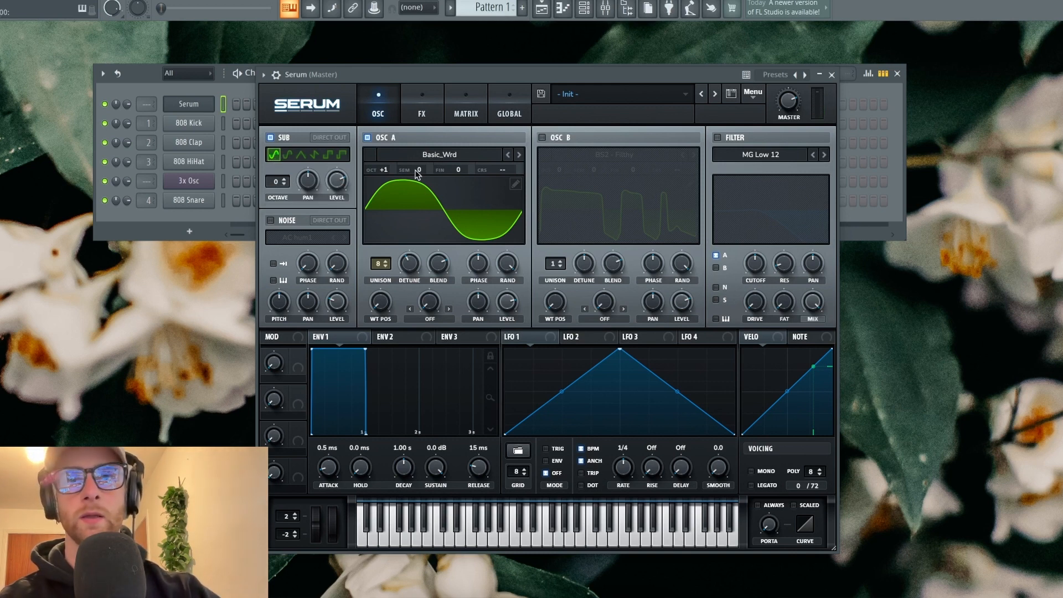
pyautogui.press('x')
pyautogui.click(303, 155)
pyautogui.press('x')
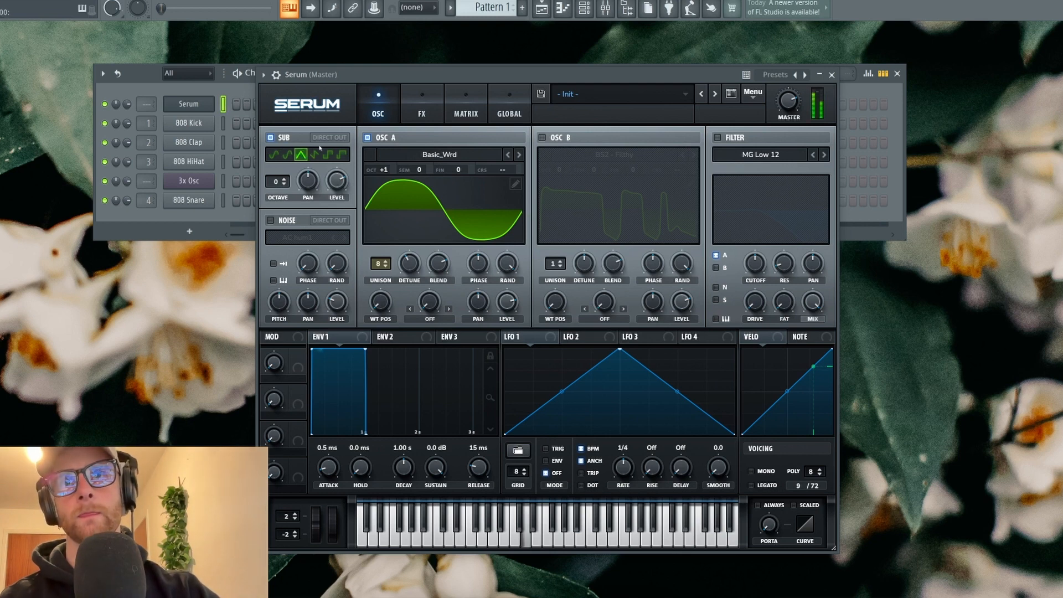
# Turn off Osc A and audition the sub oscillator's waveforms alone, ending on the last shape.
pyautogui.click(367, 137)
pyautogui.press('x')
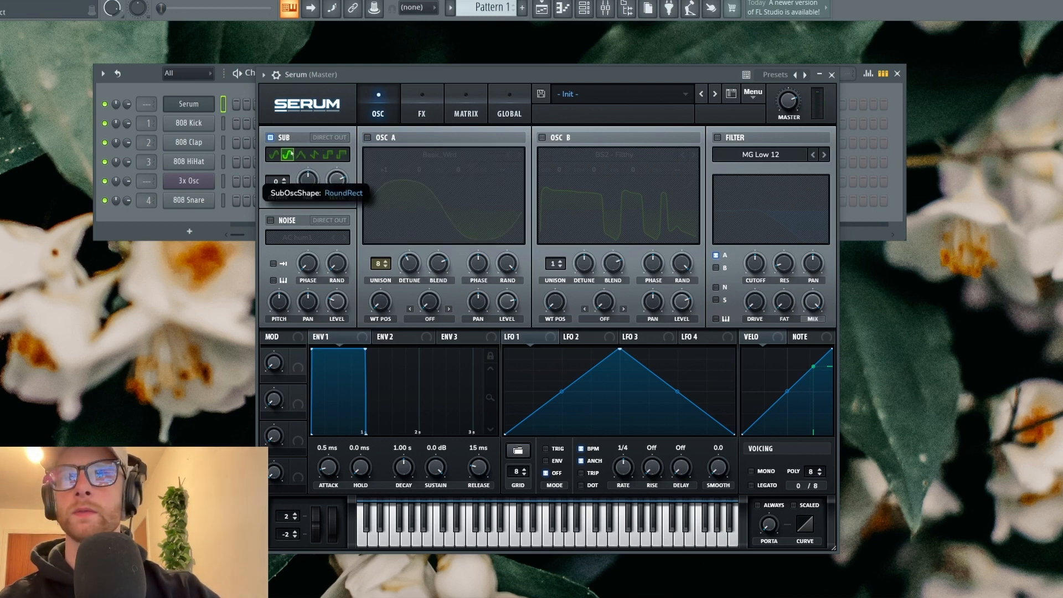
pyautogui.press('x')
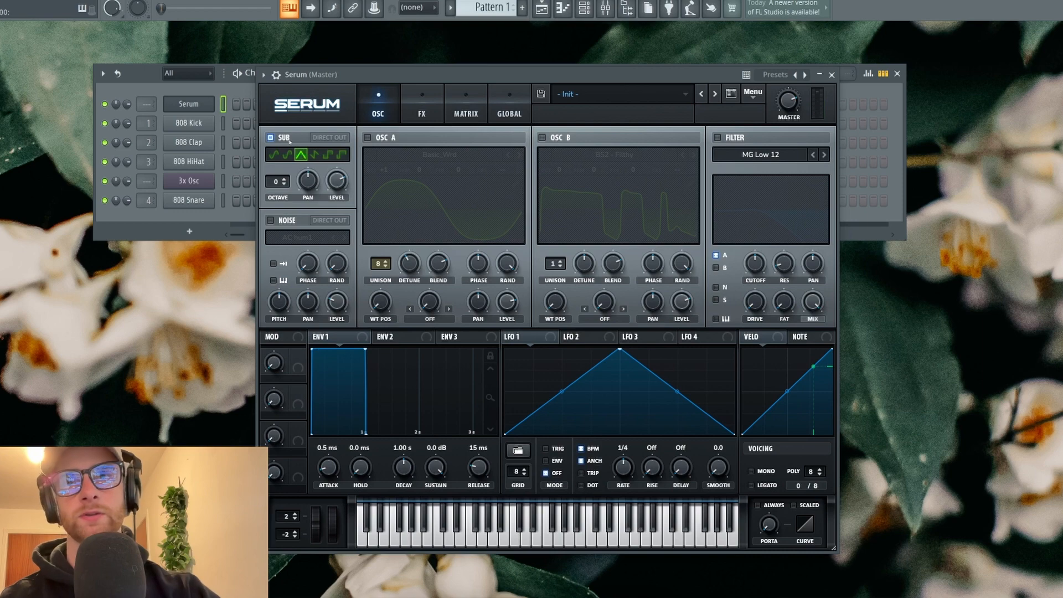
pyautogui.scroll(4, 301, 180)
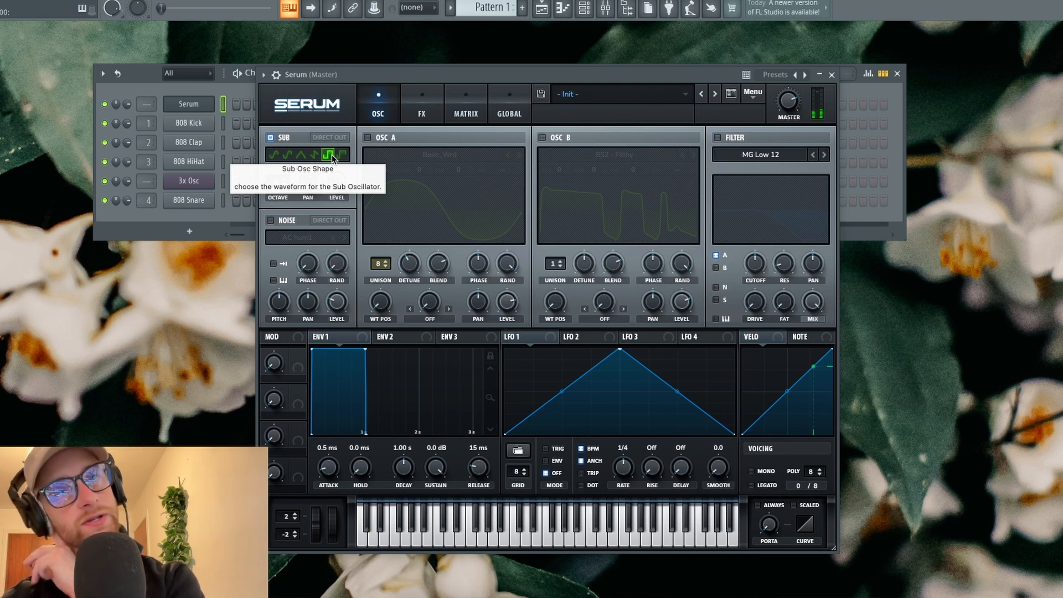
pyautogui.click(342, 156)
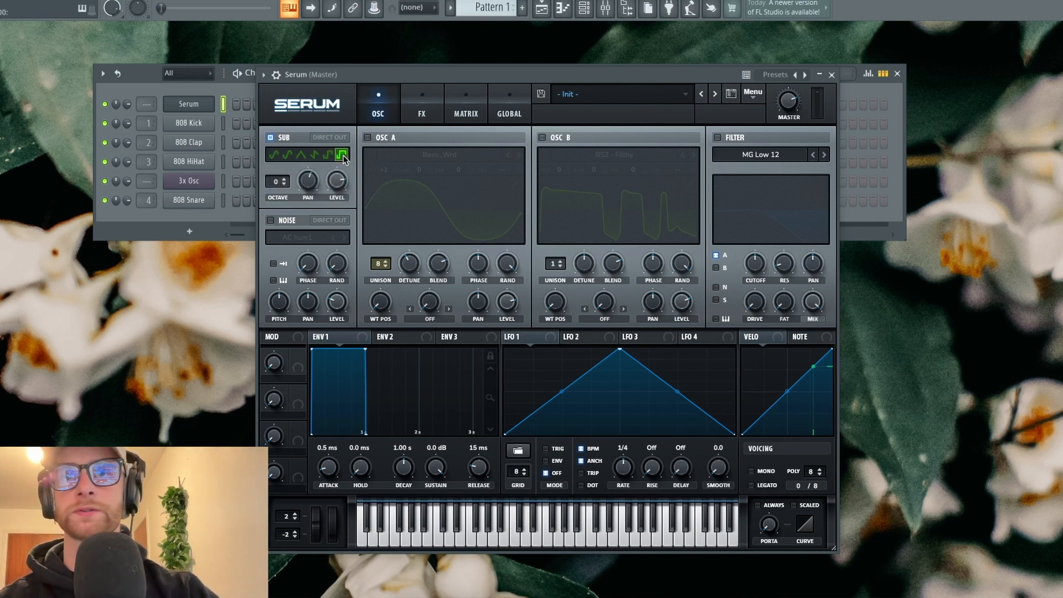
# Turn off the sub oscillator and turn Osc A back on.
pyautogui.click(281, 136)
pyautogui.click(367, 137)
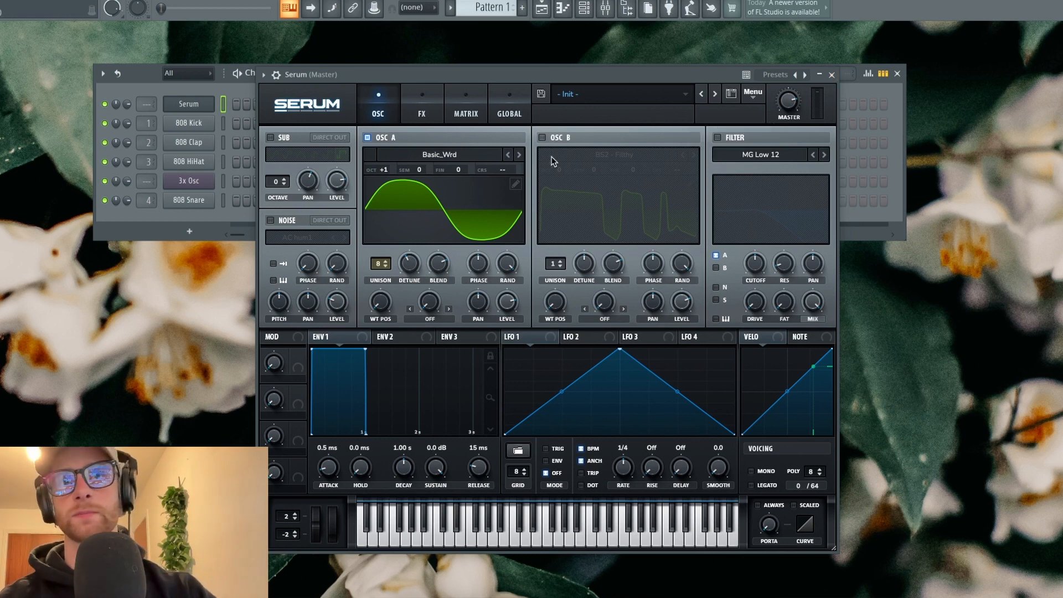
# Lower Osc A's octave to -2 and play several test notes at that pitch.
pyautogui.moveTo(383, 173)
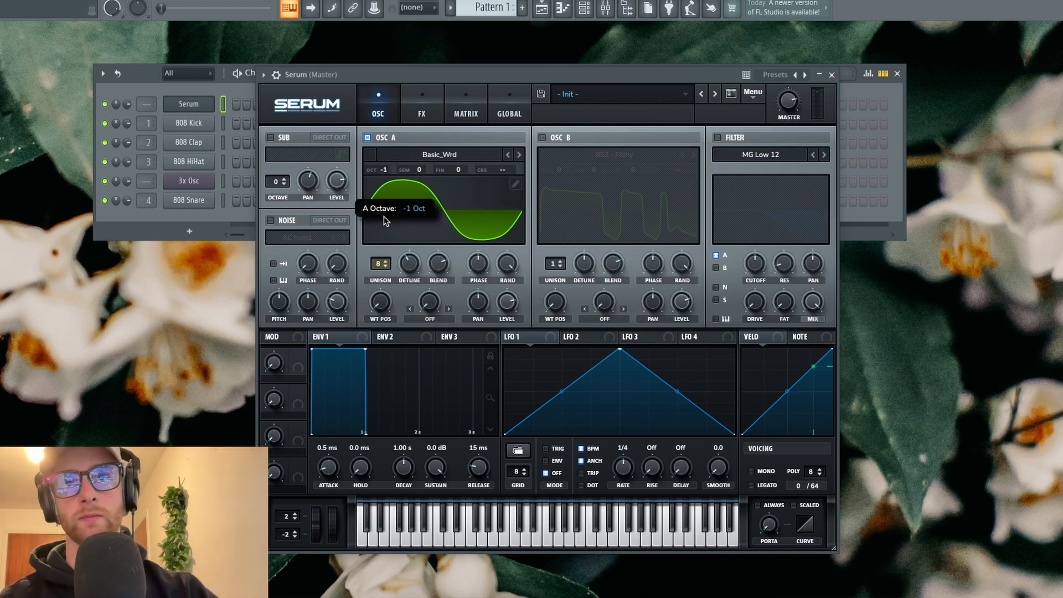
pyautogui.moveTo(386, 220); pyautogui.dragTo(389, 222)
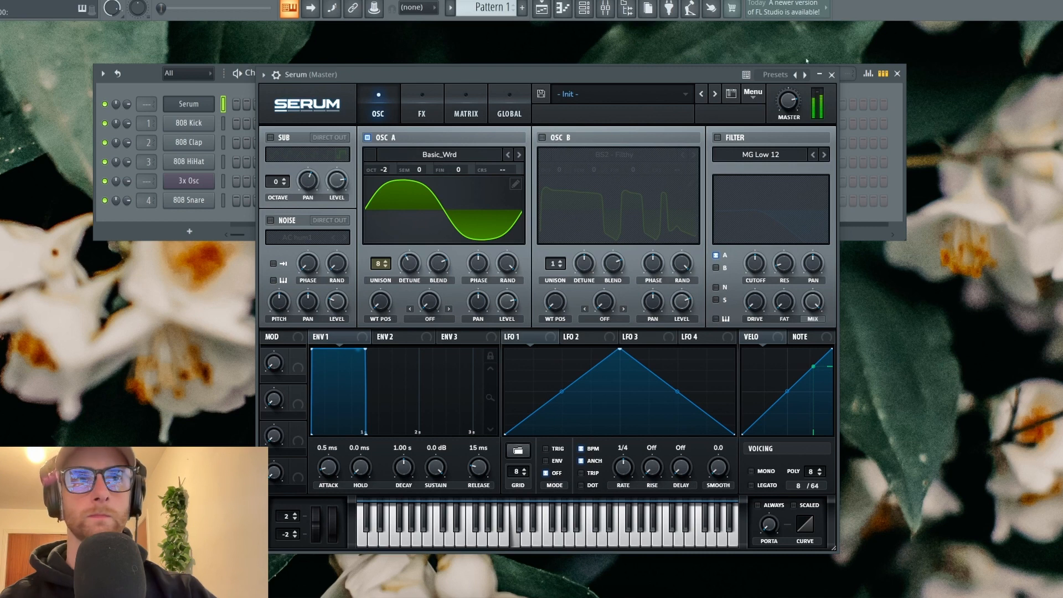
pyautogui.press('Escape')
pyautogui.press('z')
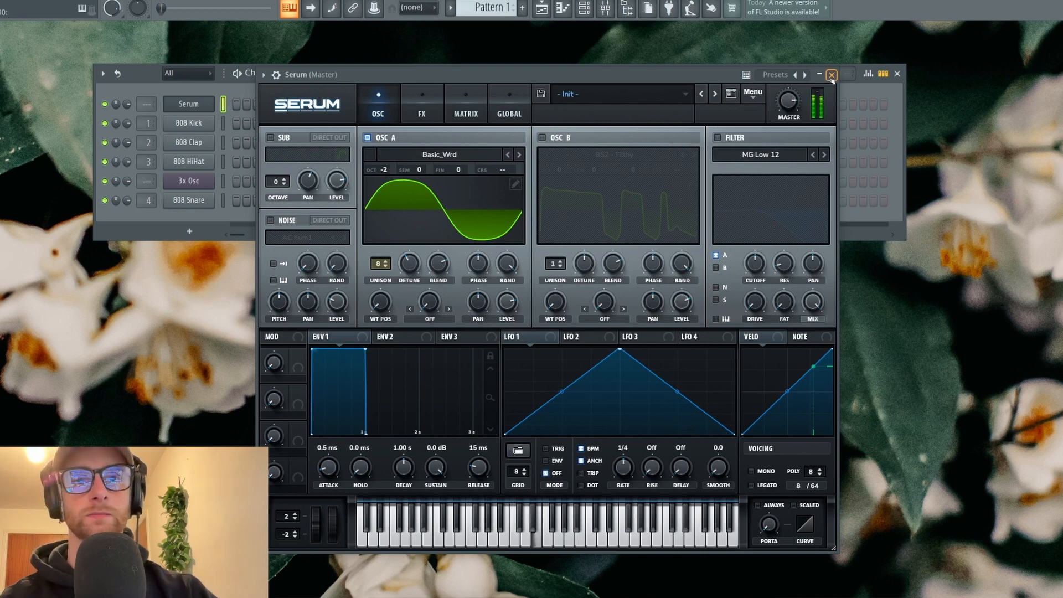
pyautogui.press('x')
pyautogui.press('v')
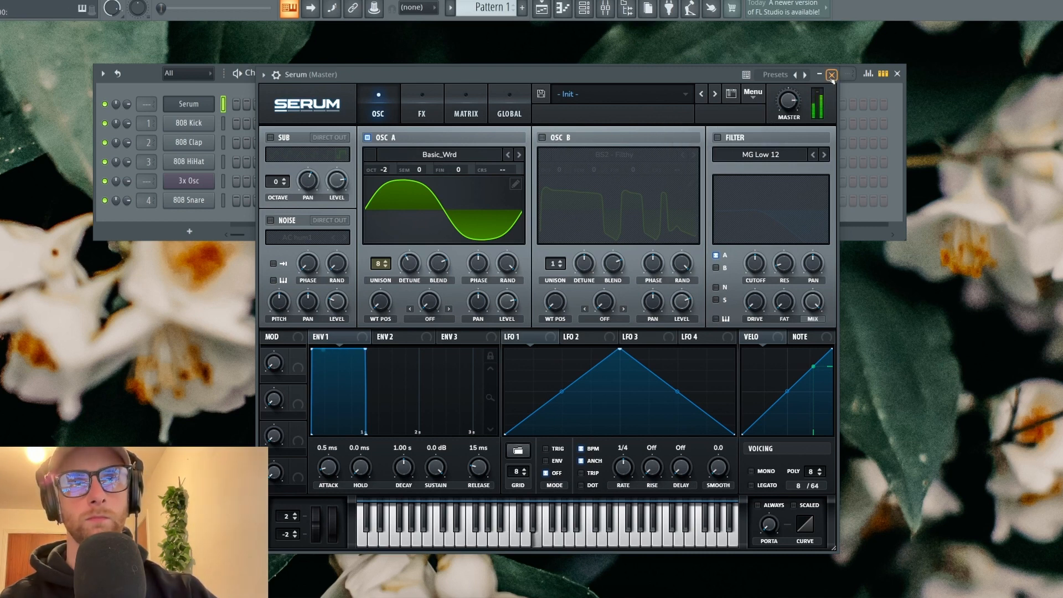
pyautogui.press('x')
pyautogui.press('v')
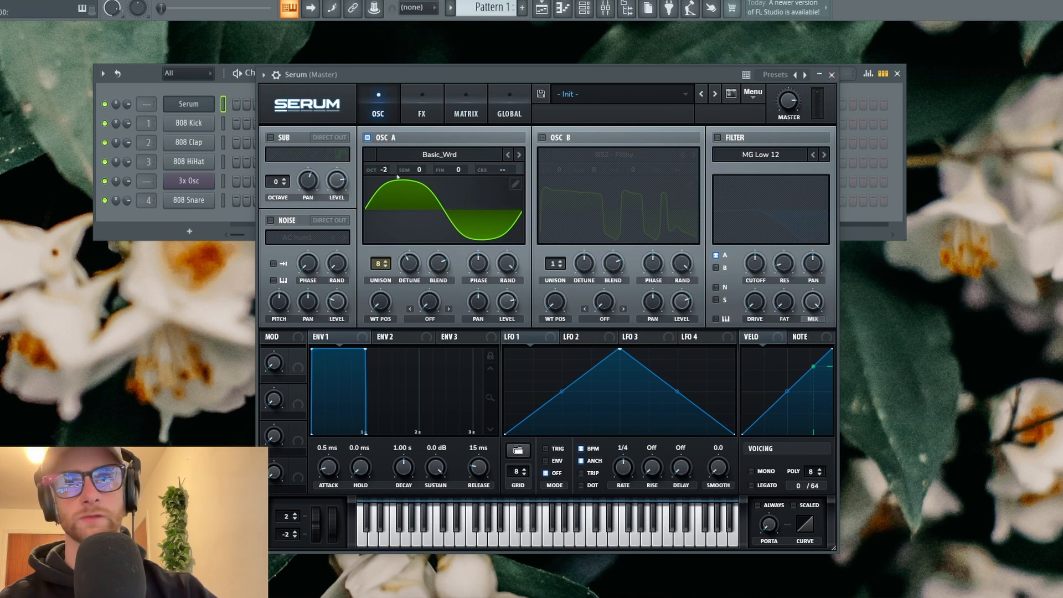
# Raise Osc A's octave to +1 and play a short run of test notes.
pyautogui.moveTo(391, 170); pyautogui.dragTo(392, 162)
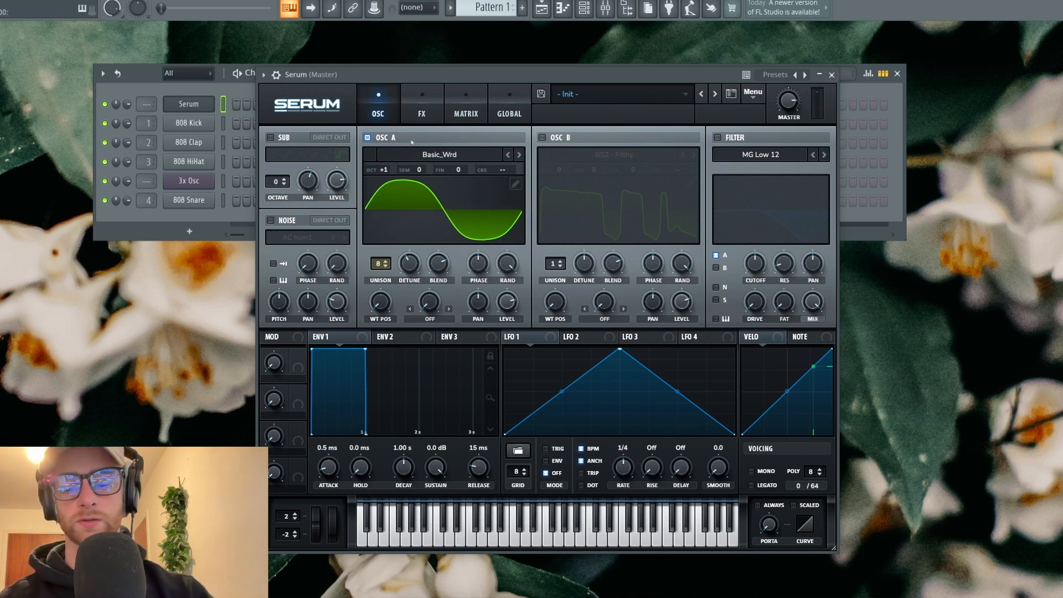
pyautogui.press('c')
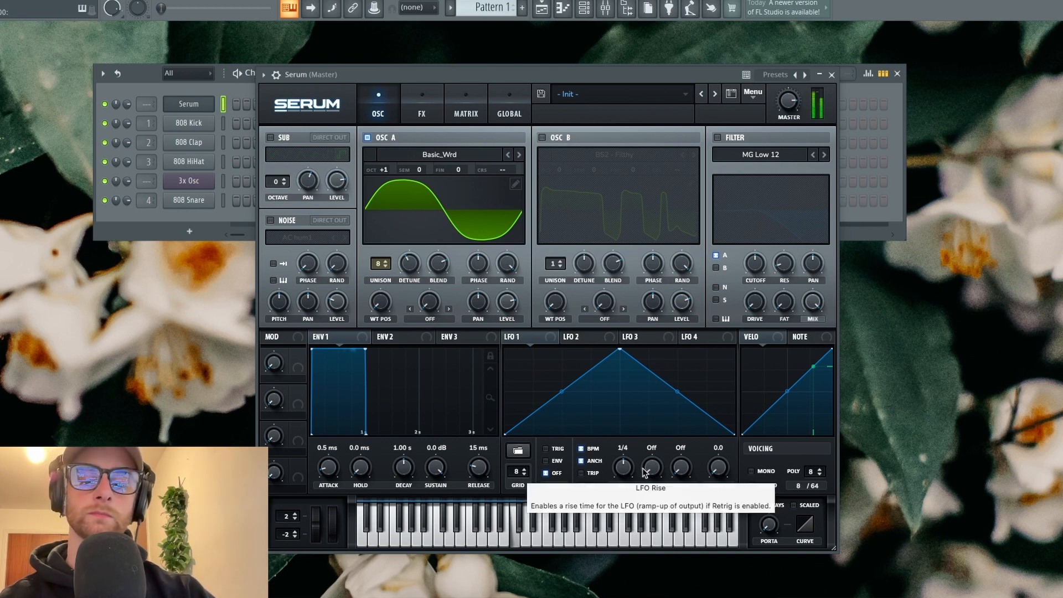
pyautogui.press('v')
pyautogui.press('c')
pyautogui.press('x')
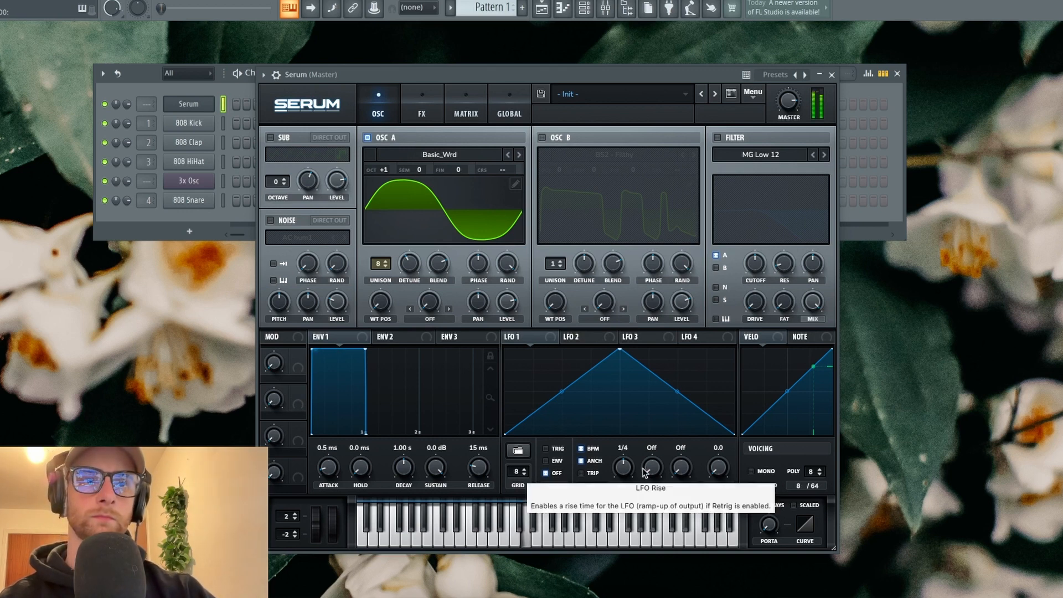
# Turn on Osc B, load the Analog_BD_Sin wavetable, and play a test note with both oscillators.
pyautogui.click(542, 138)
pyautogui.click(629, 156)
pyautogui.moveTo(607, 171)
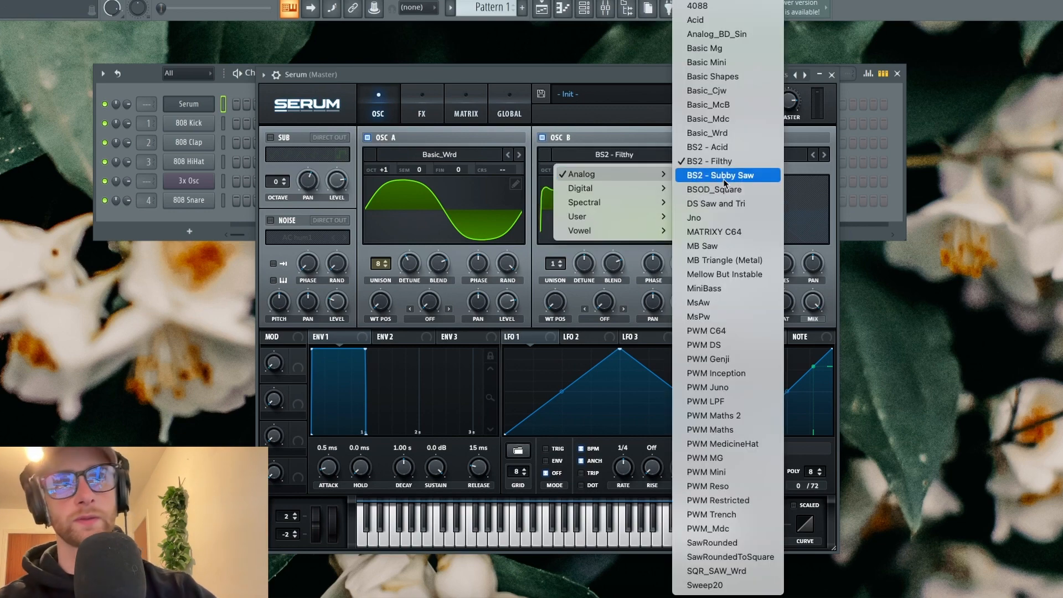
pyautogui.click(720, 33)
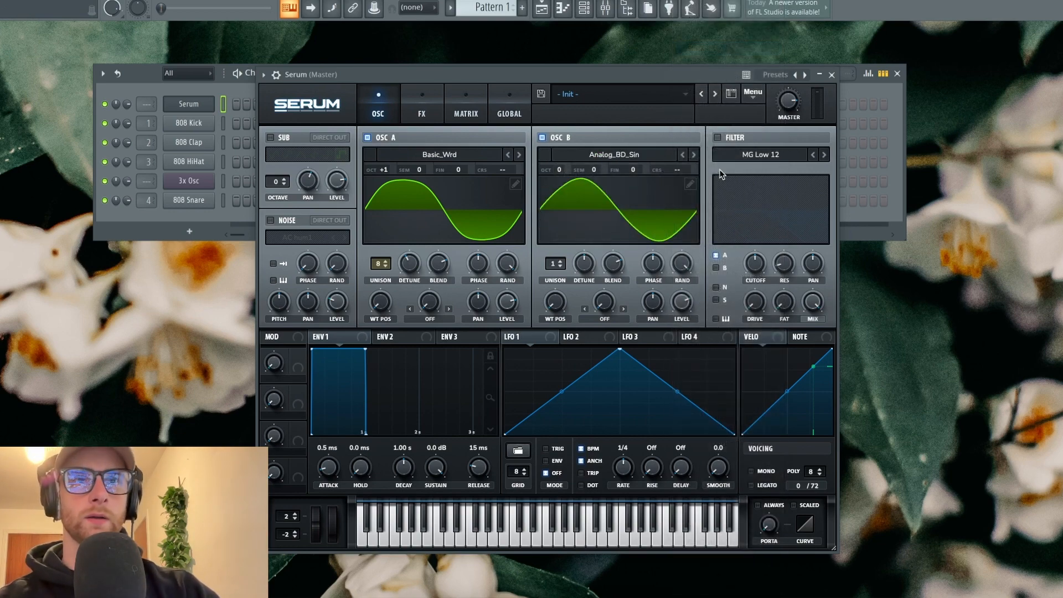
pyautogui.press('z')
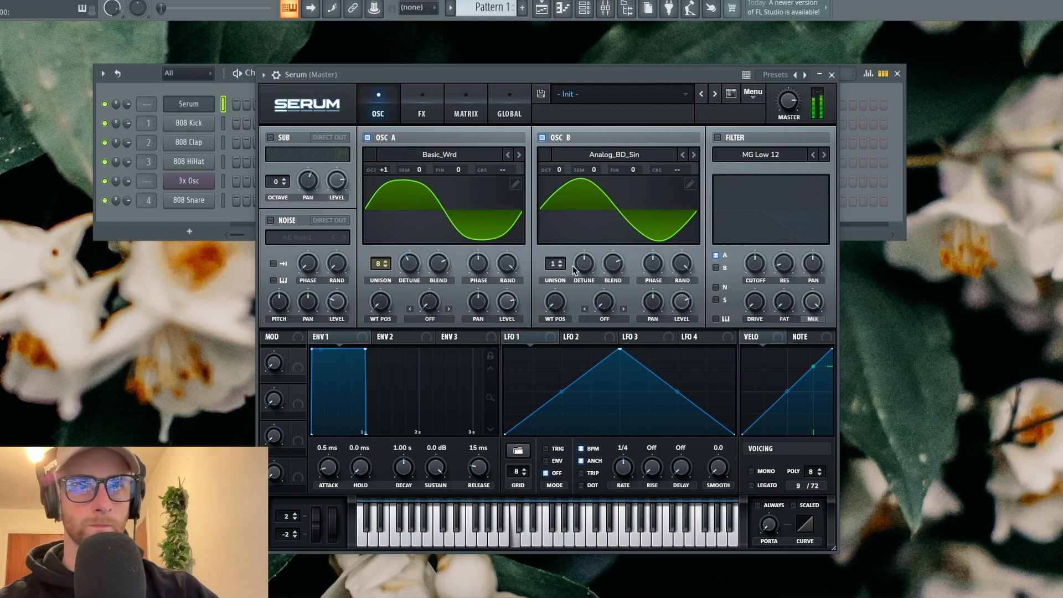
# Try different octaves for Osc B, return it to 0, and adjust its level.
pyautogui.moveTo(559, 172); pyautogui.dragTo(569, 165)
pyautogui.moveTo(567, 163); pyautogui.dragTo(557, 175)
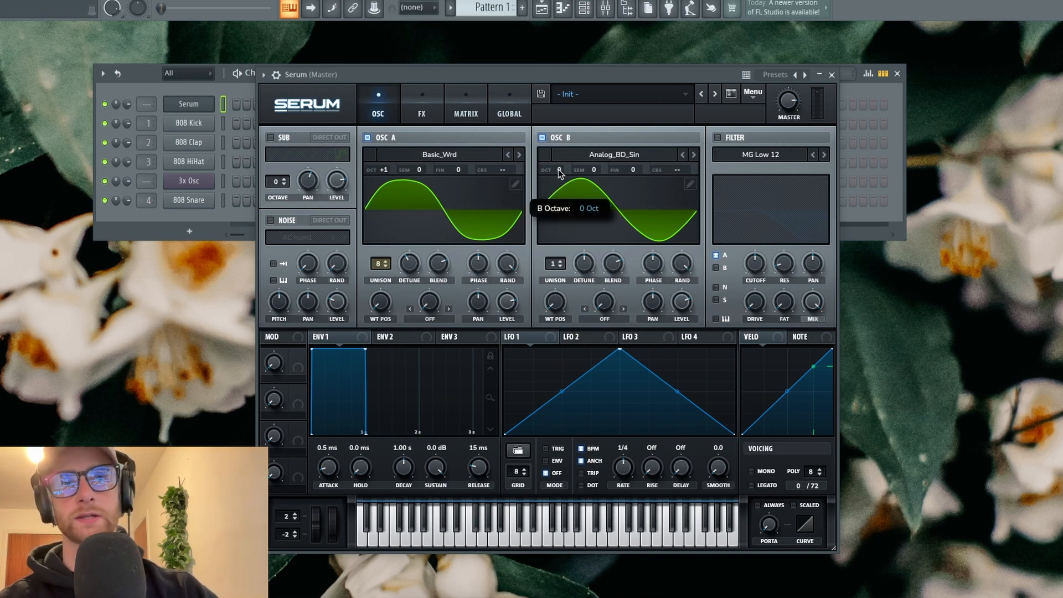
pyautogui.moveTo(559, 168); pyautogui.dragTo(571, 193)
pyautogui.moveTo(682, 304); pyautogui.dragTo(677, 325)
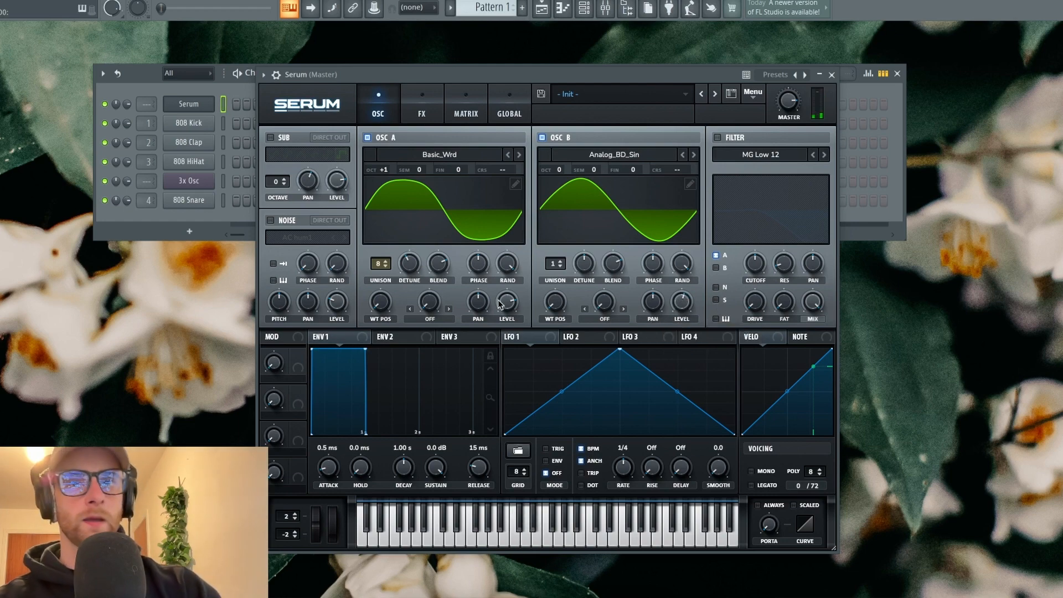
# Enable the sub oscillator with a sine waveform and set its octave to -2.
pyautogui.click(270, 138)
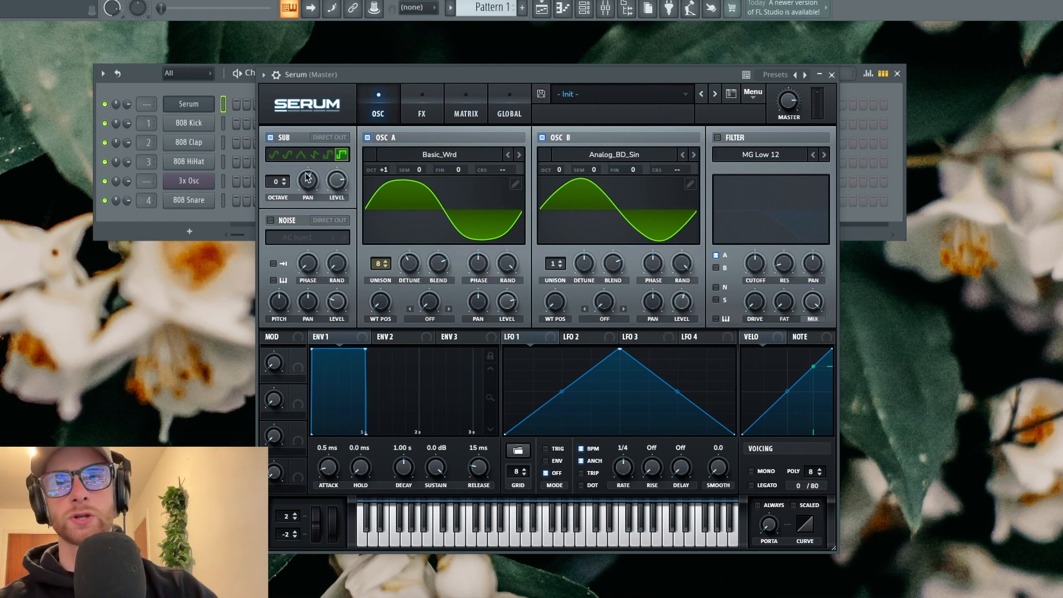
pyautogui.click(274, 155)
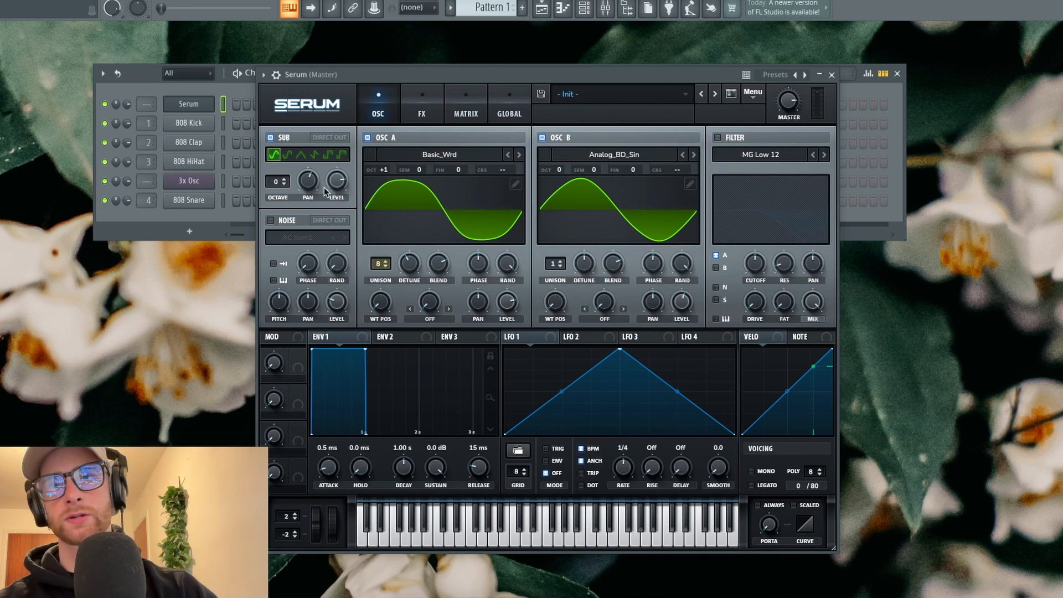
pyautogui.click(285, 184)
pyautogui.click(284, 184)
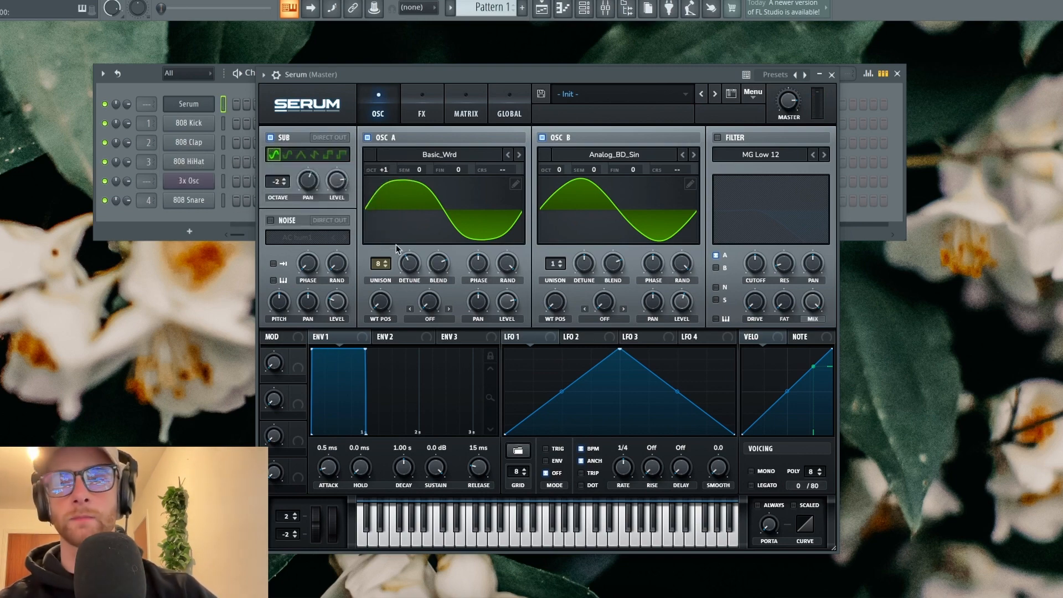
# Enable the noise oscillator, load the Air Can 5 sample from Organics, and play a test note.
pyautogui.click(271, 220)
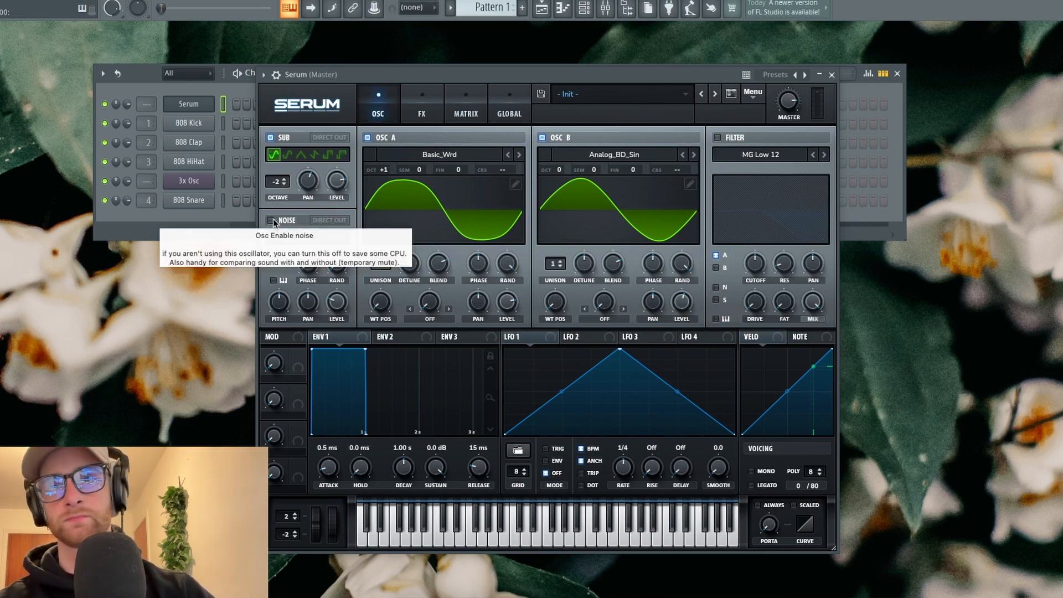
pyautogui.click(324, 238)
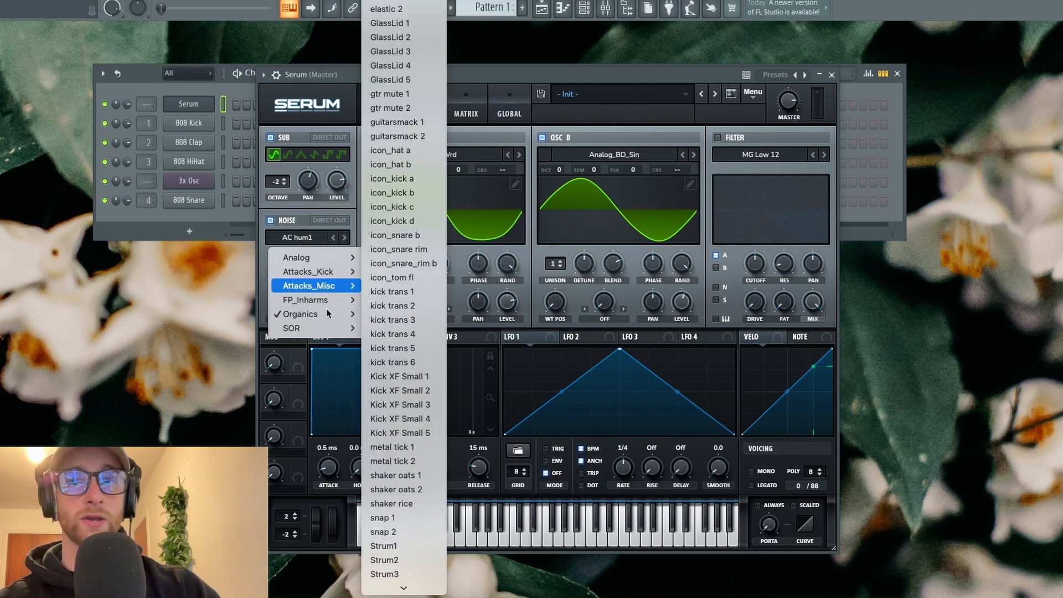
pyautogui.moveTo(321, 313)
pyautogui.click(395, 399)
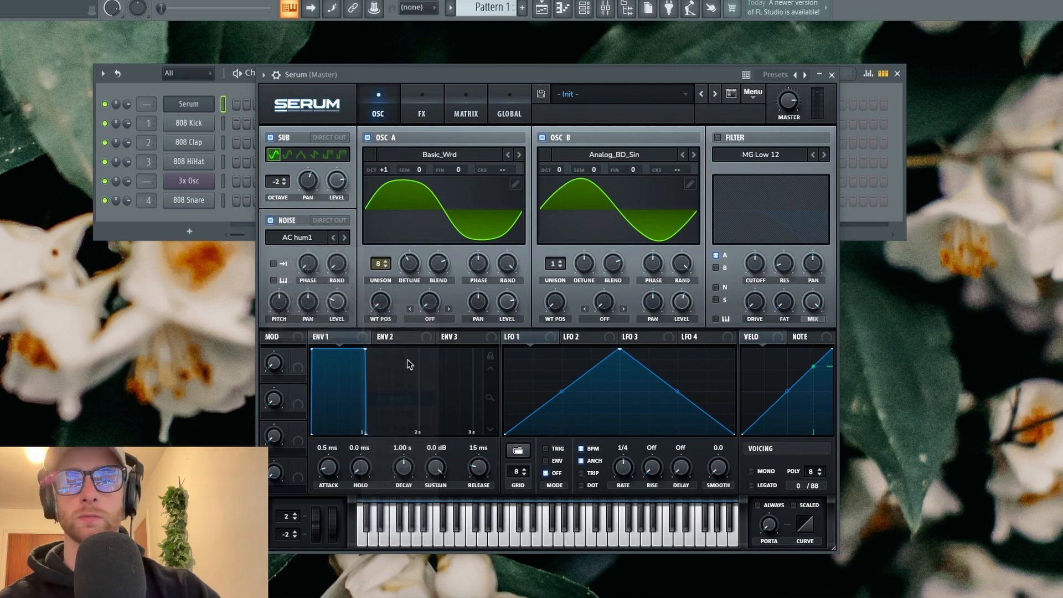
pyautogui.moveTo(337, 316)
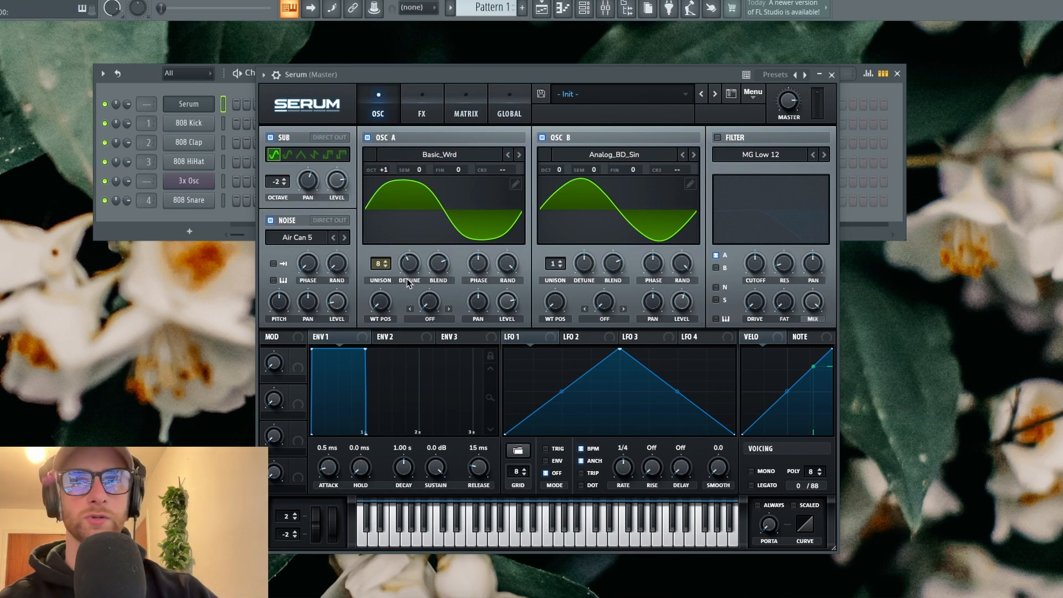
pyautogui.press('z')
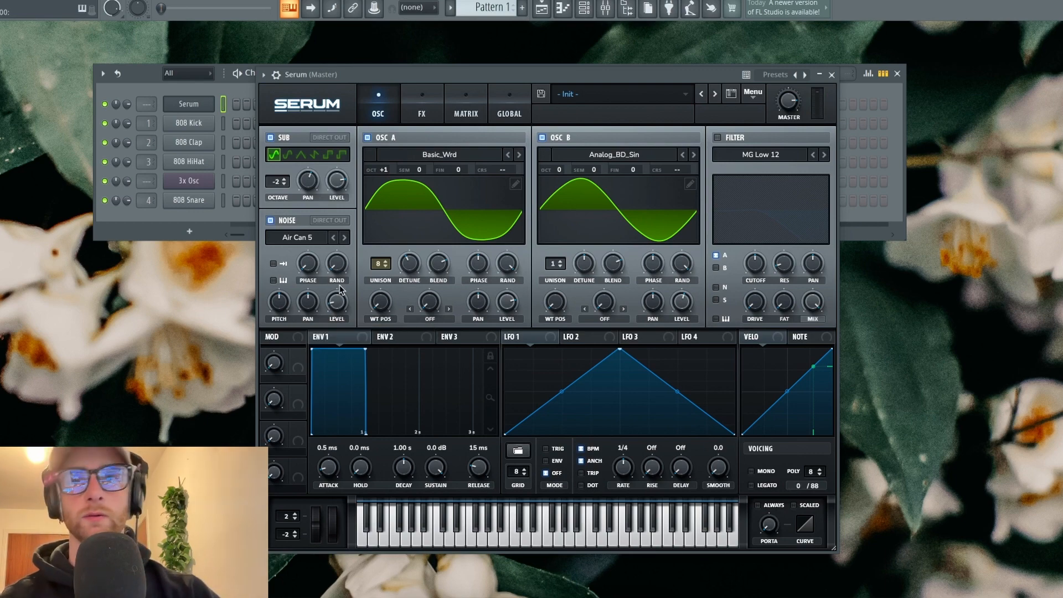
# Enable the MG Low 12 filter, lower its cutoff to 8 Hz, and play a test note.
pyautogui.click(738, 139)
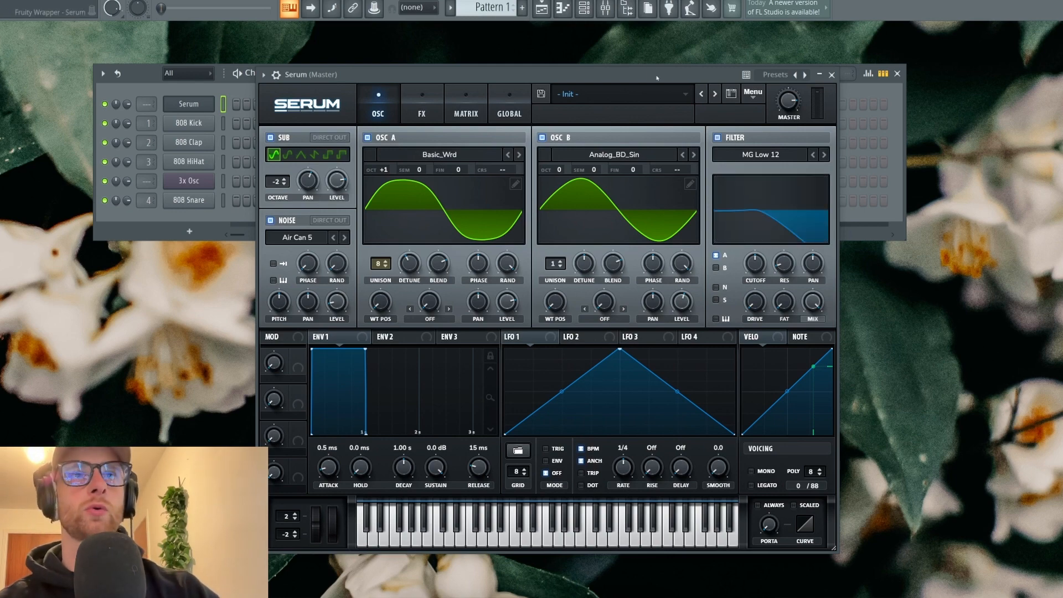
pyautogui.moveTo(744, 138); pyautogui.dragTo(650, 127)
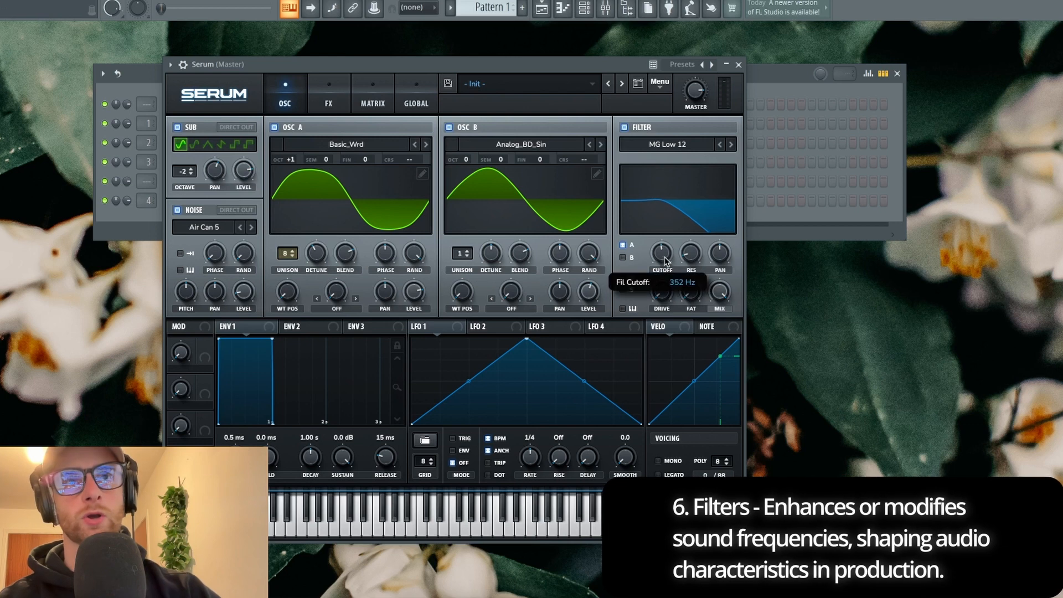
pyautogui.moveTo(668, 260); pyautogui.dragTo(661, 290)
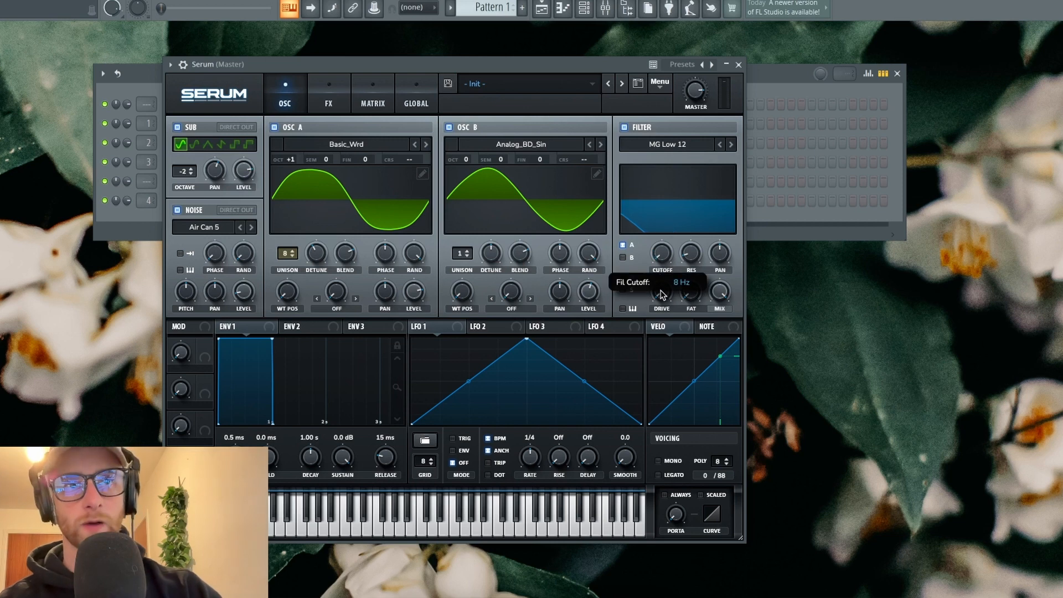
pyautogui.press('q')
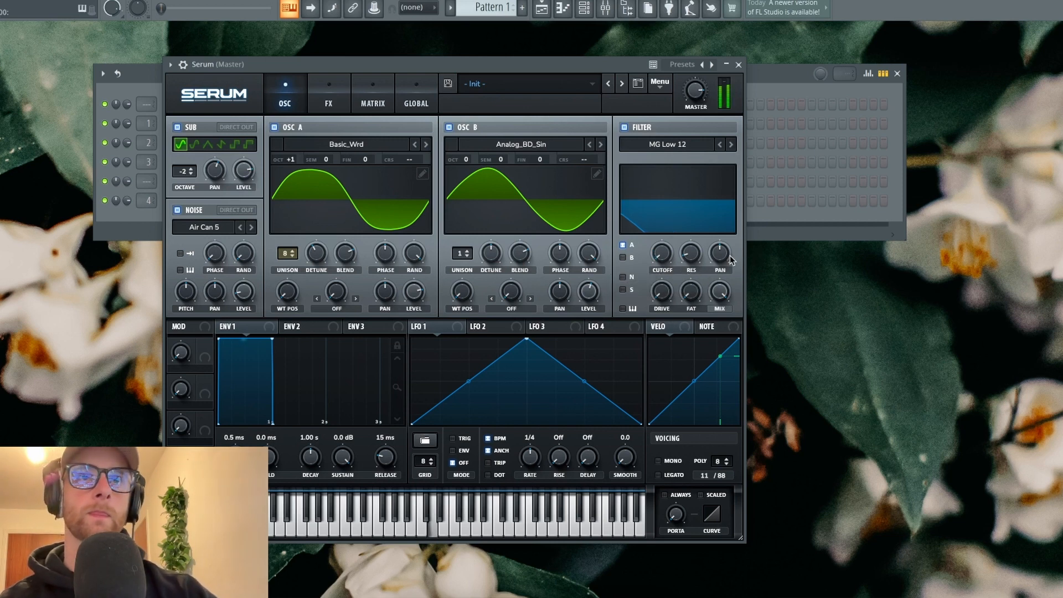
# Route Osc B through the filter, play test notes, and raise the filter cutoff.
pyautogui.click(625, 258)
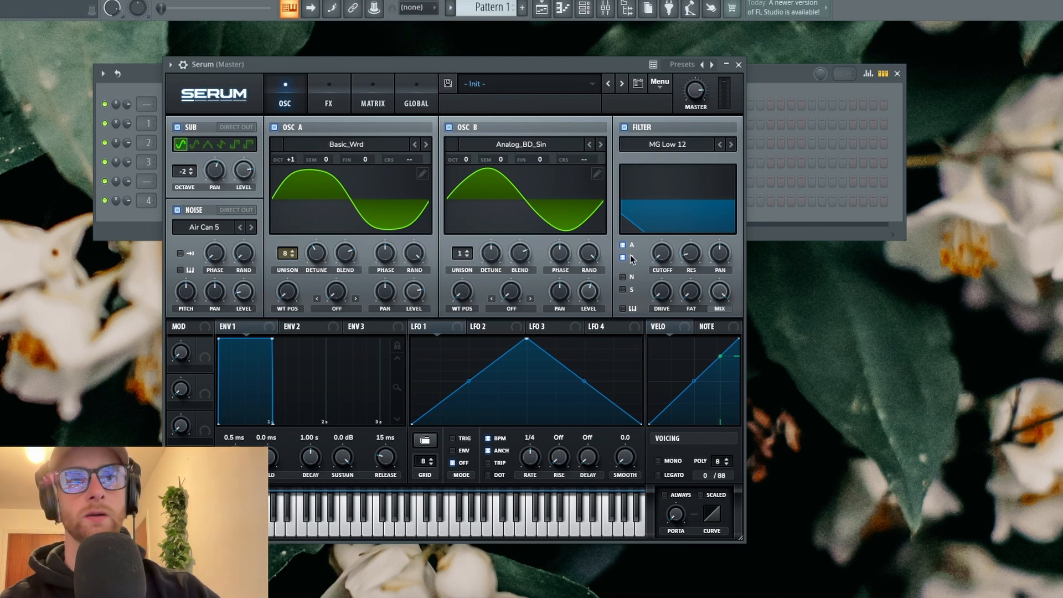
pyautogui.press('q')
pyautogui.press('q')
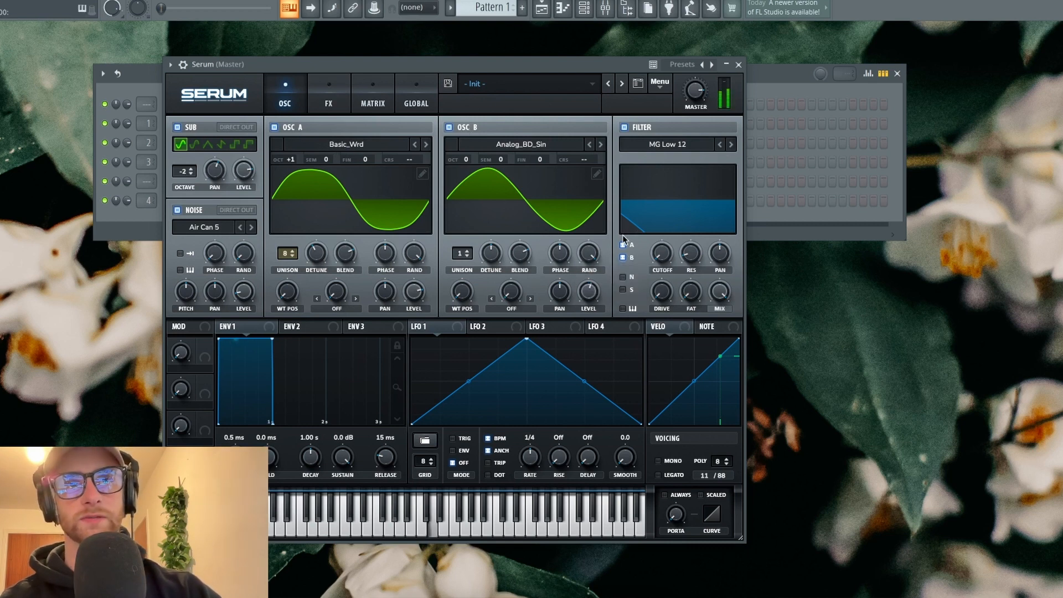
pyautogui.press('q')
pyautogui.moveTo(669, 262); pyautogui.dragTo(699, 213)
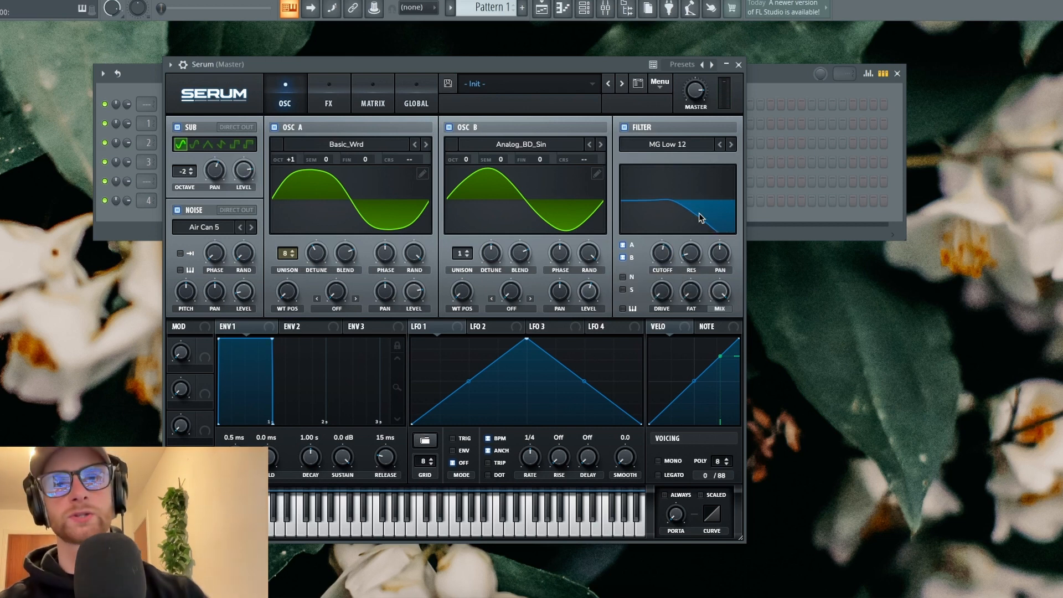
# Adjust the filter's resonance, drive and mix amounts.
pyautogui.moveTo(244, 298)
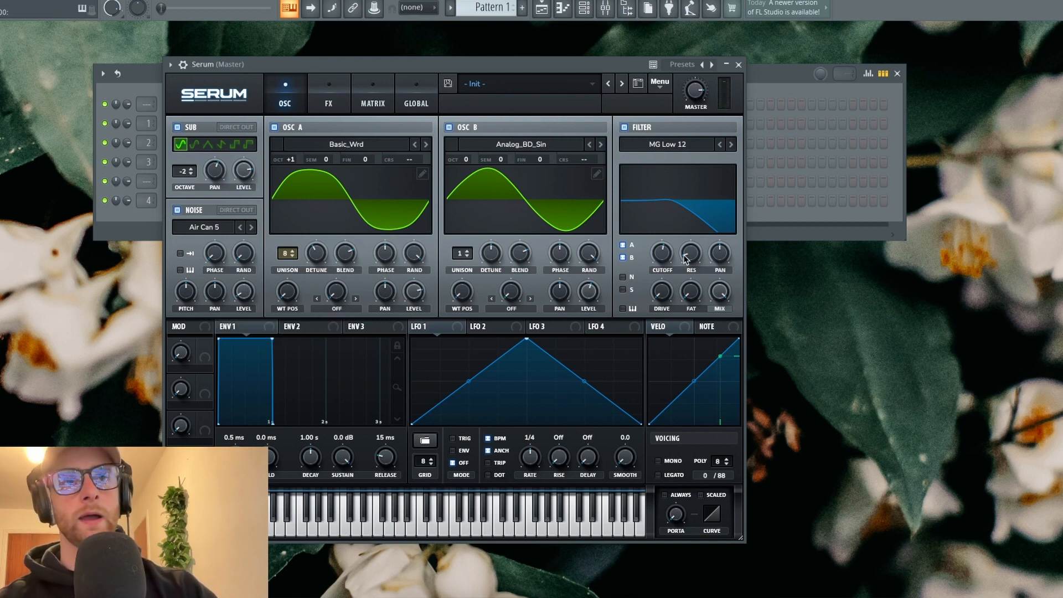
pyautogui.moveTo(685, 259)
pyautogui.mouseDown()
pyautogui.moveTo(699, 125)
pyautogui.moveTo(696, 255)
pyautogui.mouseUp()
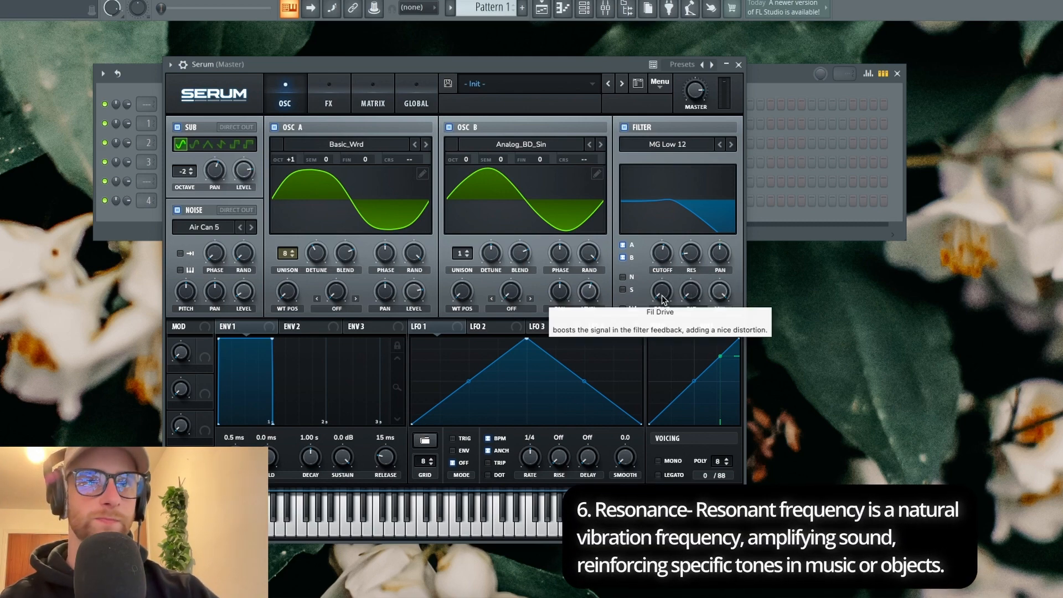
pyautogui.moveTo(662, 299)
pyautogui.mouseDown()
pyautogui.moveTo(647, 217)
pyautogui.moveTo(653, 293)
pyautogui.mouseUp()
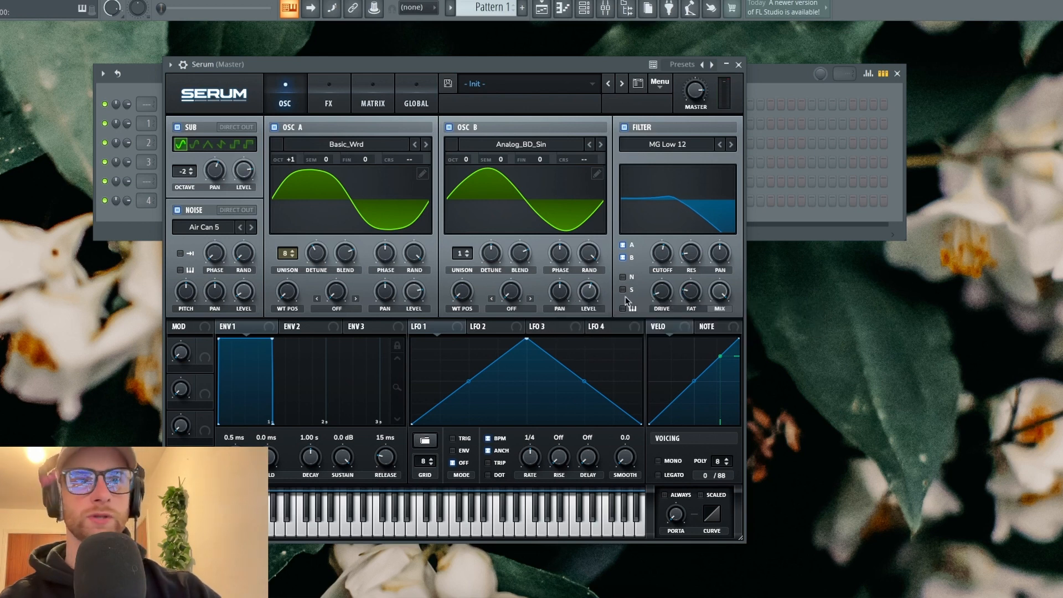
pyautogui.moveTo(723, 293); pyautogui.dragTo(700, 308)
# Compare filter slopes by switching the filter type to MG Low 24 and finally to MG Low 6.
pyautogui.click(685, 145)
pyautogui.moveTo(666, 166)
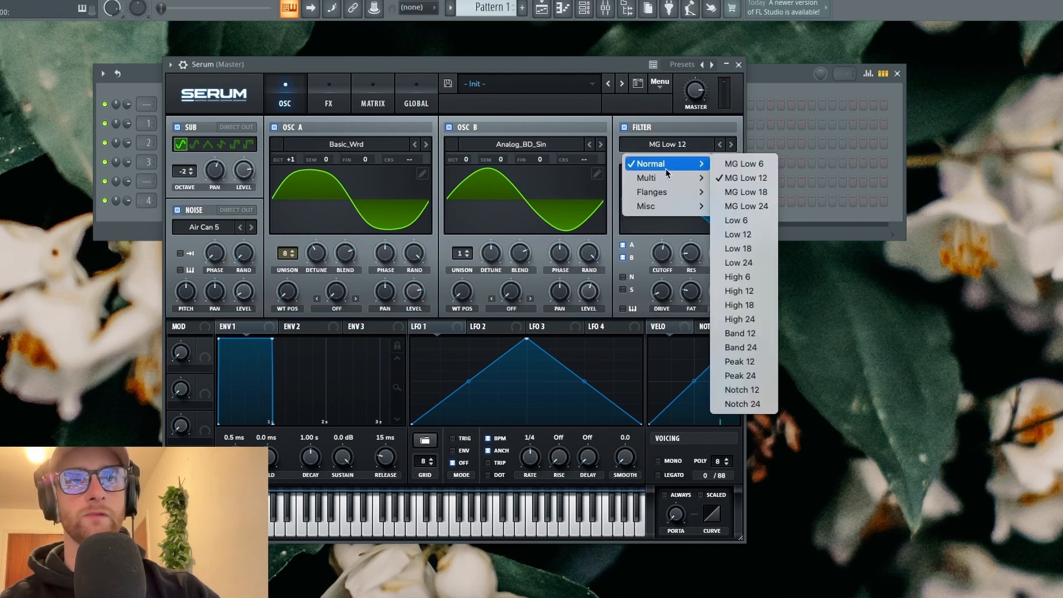
pyautogui.click(754, 205)
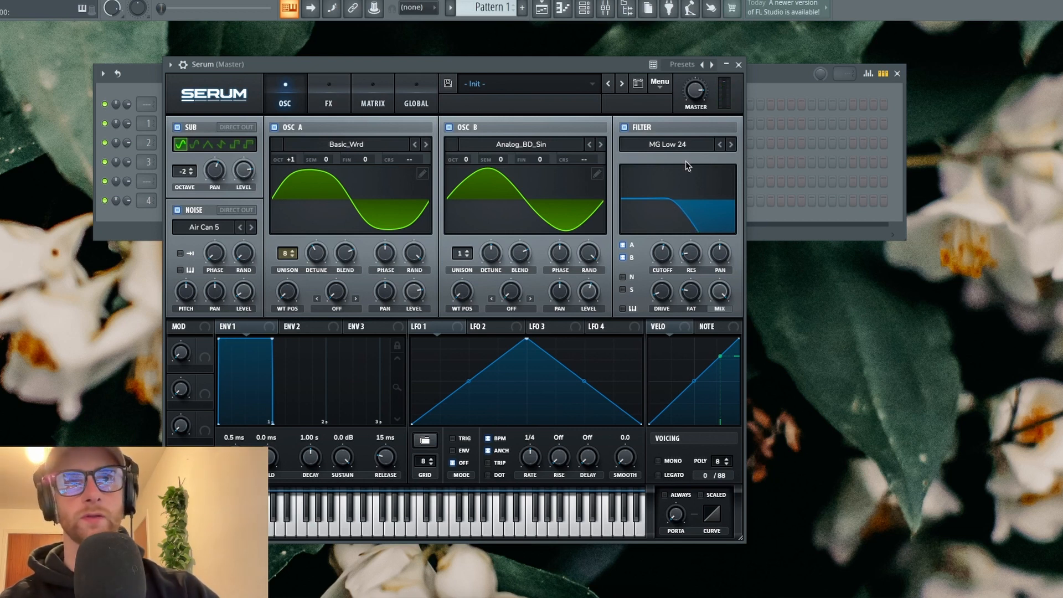
pyautogui.click(690, 145)
pyautogui.moveTo(670, 163)
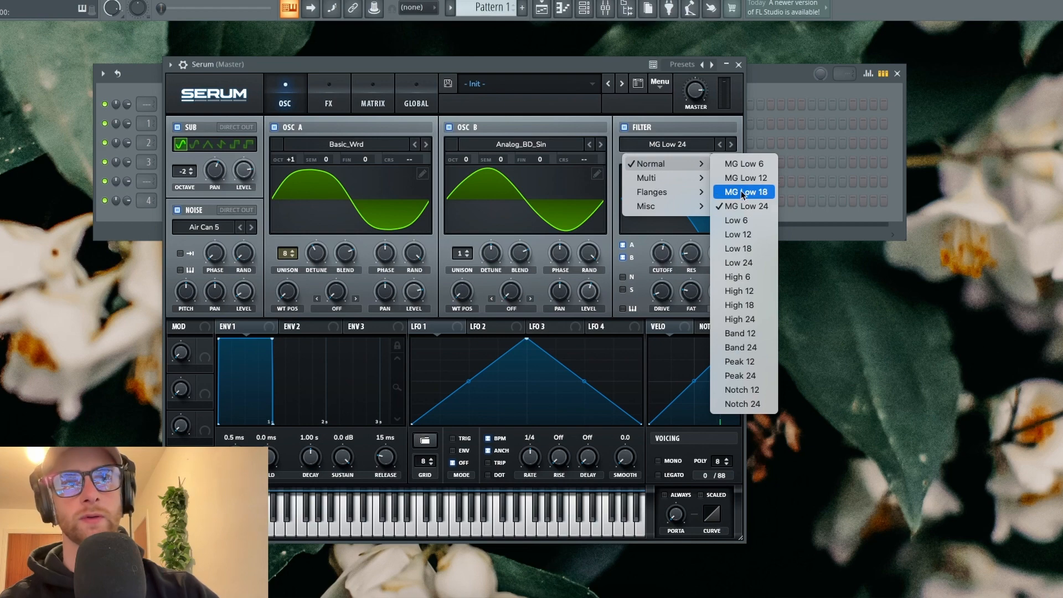
pyautogui.click(724, 163)
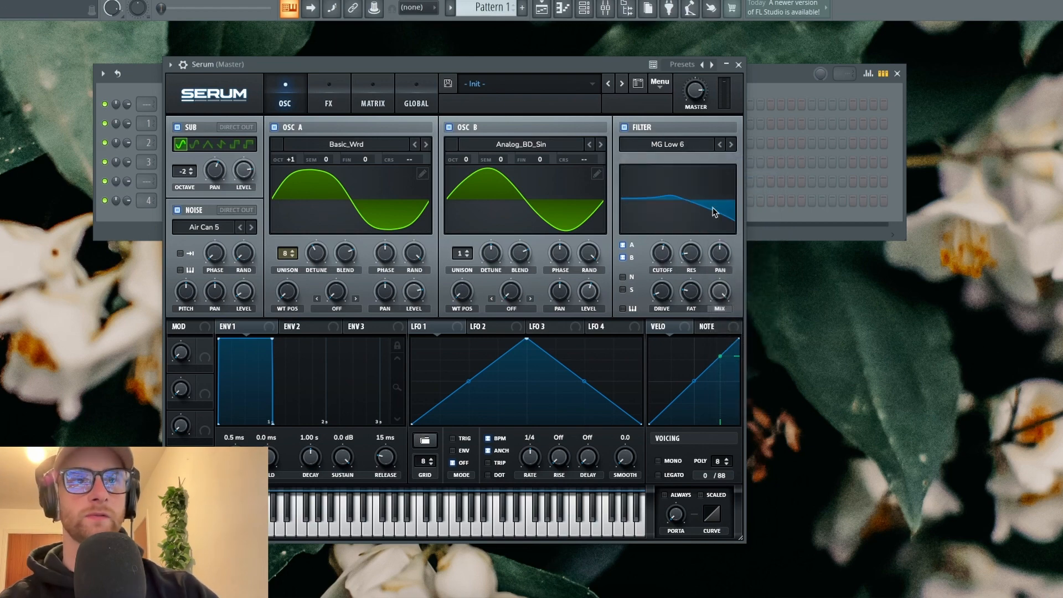
# Change the filter type to MG Low 24.
pyautogui.click(690, 145)
pyautogui.moveTo(673, 162)
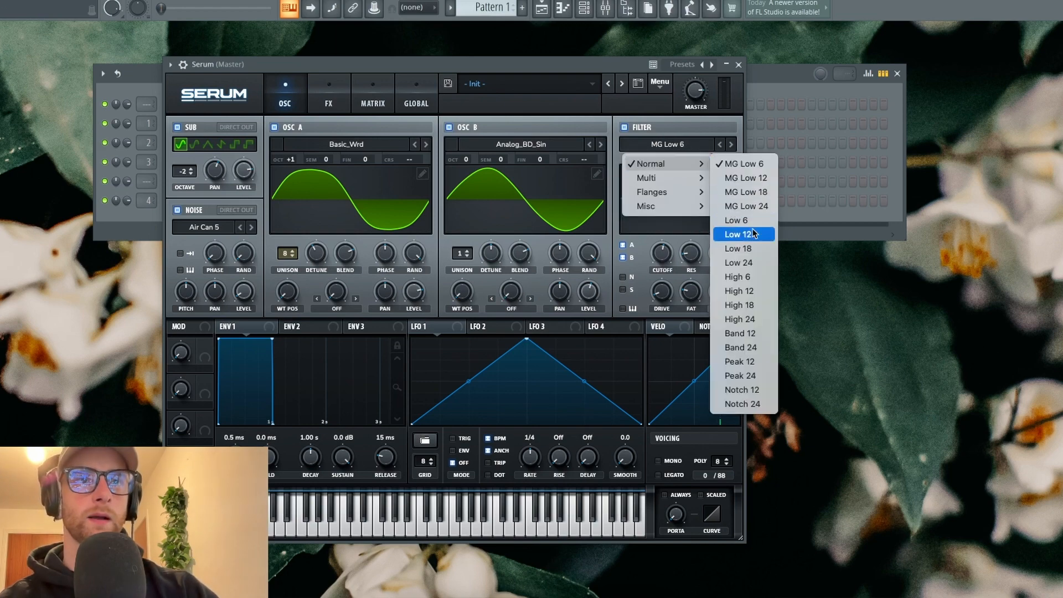
pyautogui.click(742, 205)
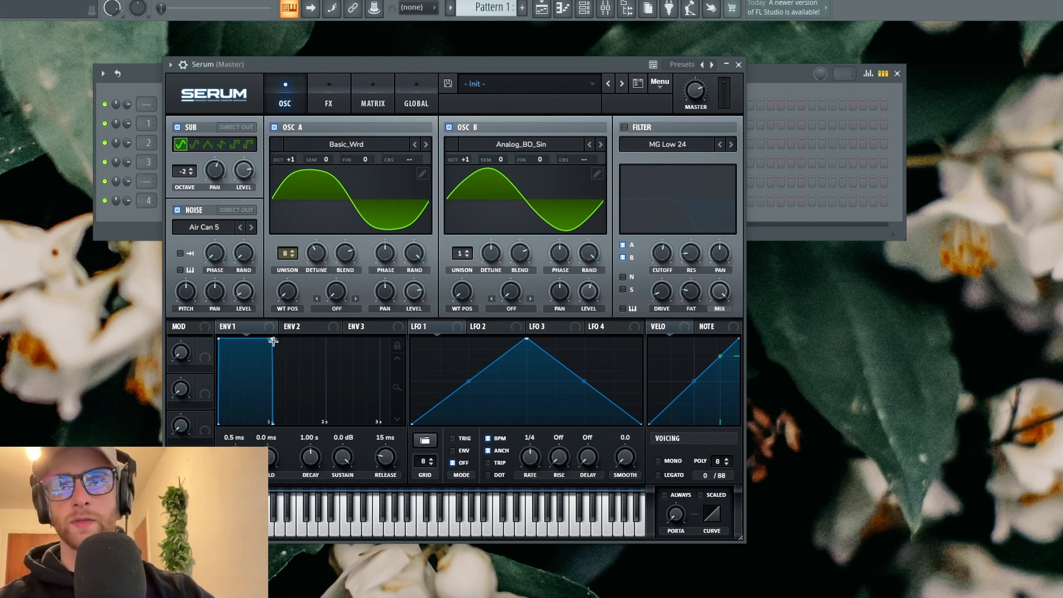
# Shape Env 1 with a 1.13 s decay and drop its sustain fully to -∞ dB.
pyautogui.moveTo(273, 341)
pyautogui.mouseDown()
pyautogui.moveTo(246, 416)
pyautogui.moveTo(249, 405)
pyautogui.mouseUp()
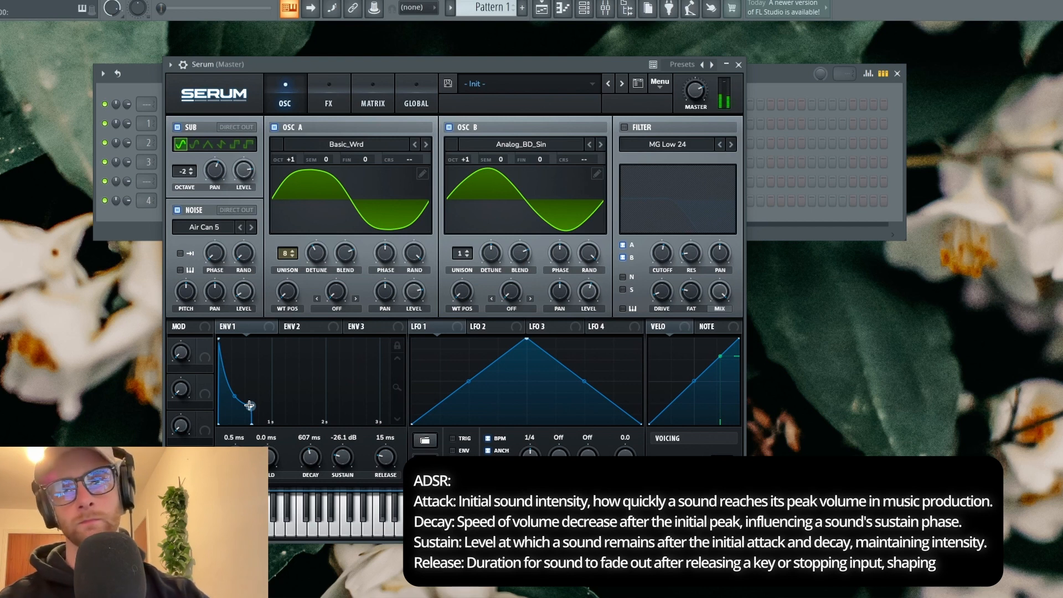
pyautogui.moveTo(249, 405)
pyautogui.mouseDown()
pyautogui.moveTo(220, 413)
pyautogui.moveTo(237, 407)
pyautogui.mouseUp()
pyautogui.moveTo(311, 459); pyautogui.dragTo(312, 445)
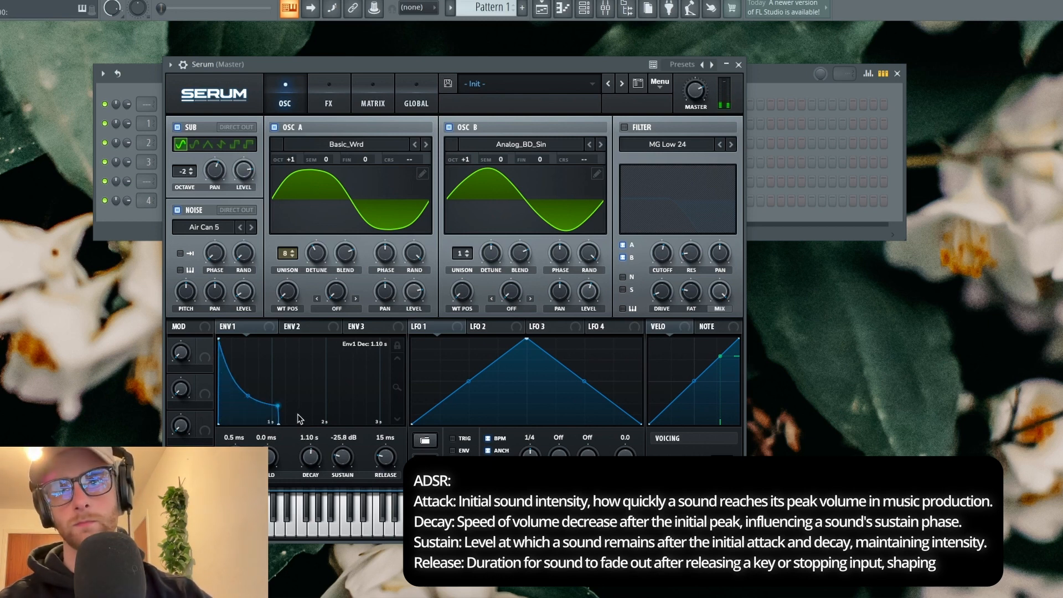
pyautogui.moveTo(338, 458); pyautogui.dragTo(328, 505)
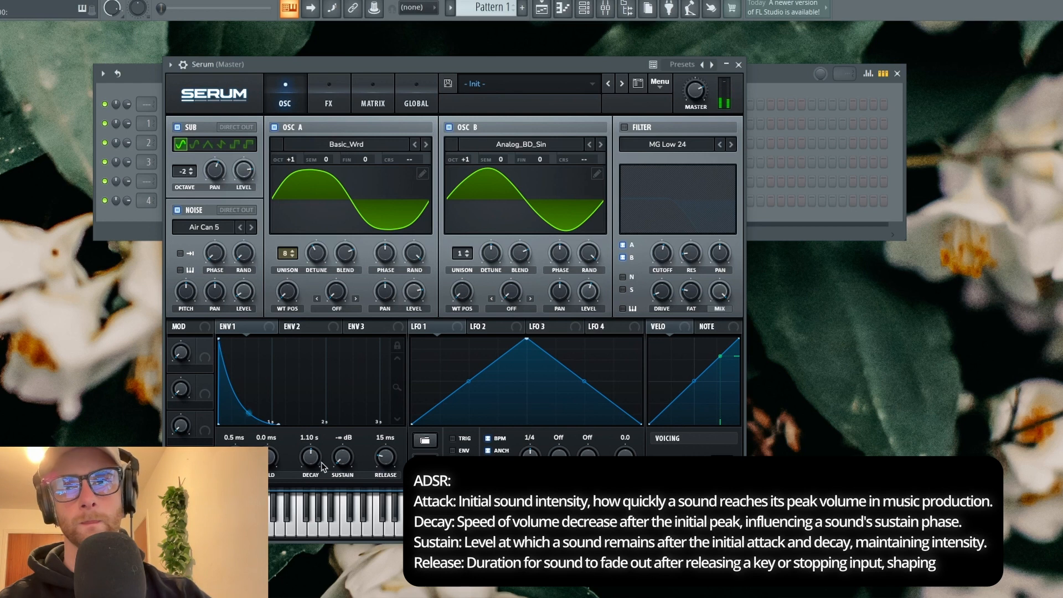
pyautogui.moveTo(322, 464)
pyautogui.mouseDown()
pyautogui.moveTo(313, 413)
pyautogui.moveTo(313, 466)
pyautogui.mouseUp()
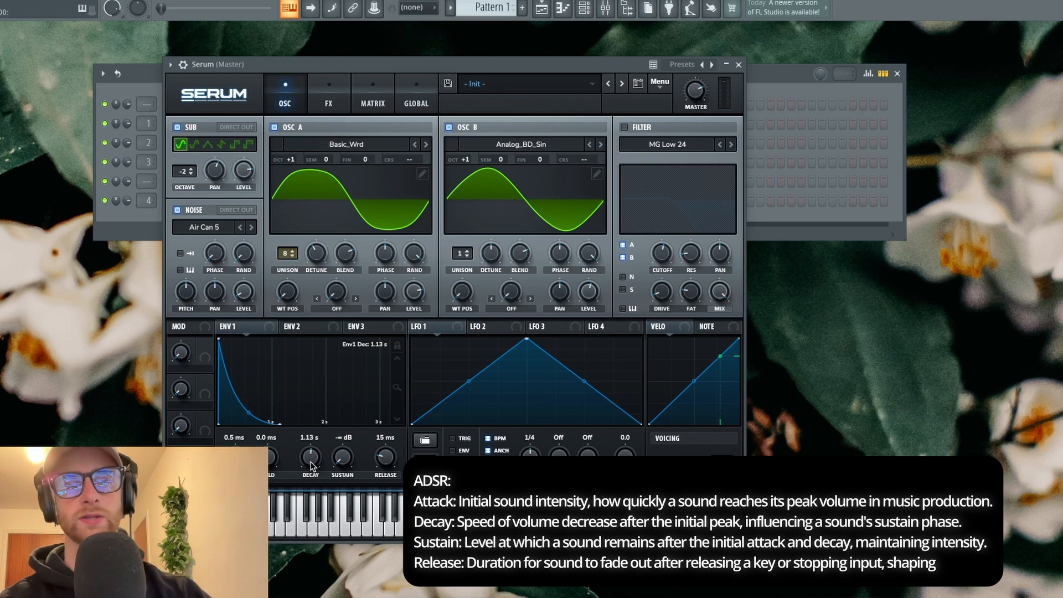
# Try a 596 ms hold and a 270 ms attack on Env 1, ending at 0.0 ms attack, 11 ms hold, 646 ms decay and -∞ dB sustain.
pyautogui.moveTo(342, 458); pyautogui.dragTo(276, 439)
pyautogui.moveTo(343, 454); pyautogui.dragTo(251, 376)
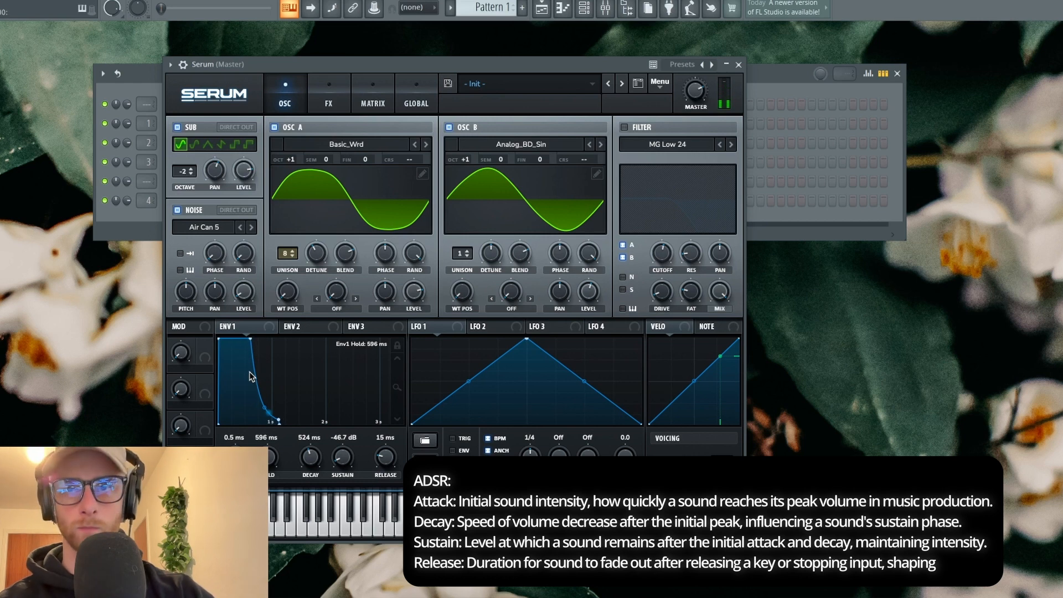
pyautogui.moveTo(251, 339); pyautogui.dragTo(211, 339)
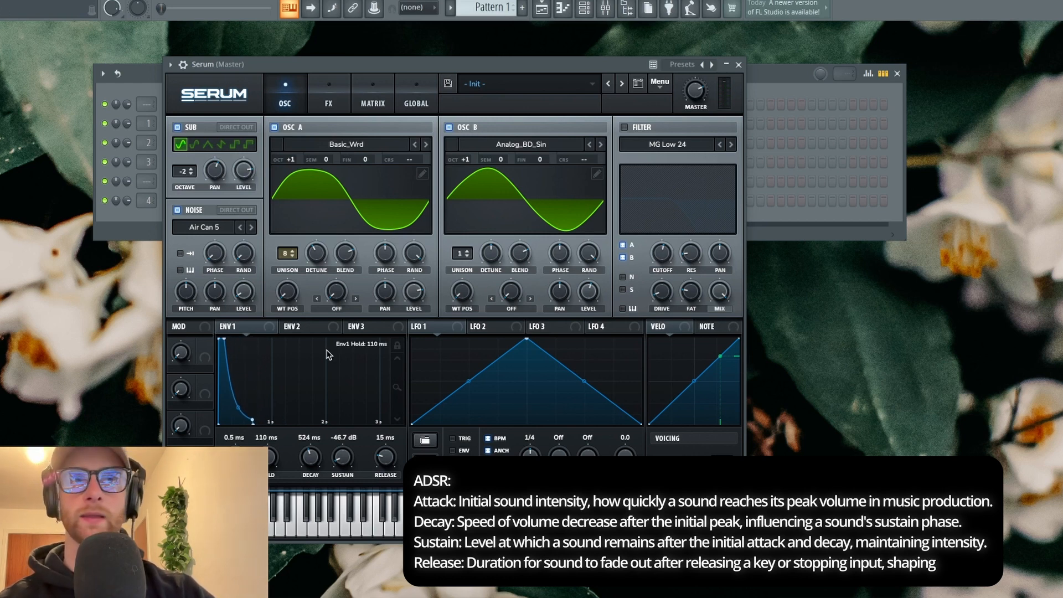
pyautogui.moveTo(254, 420); pyautogui.dragTo(256, 425)
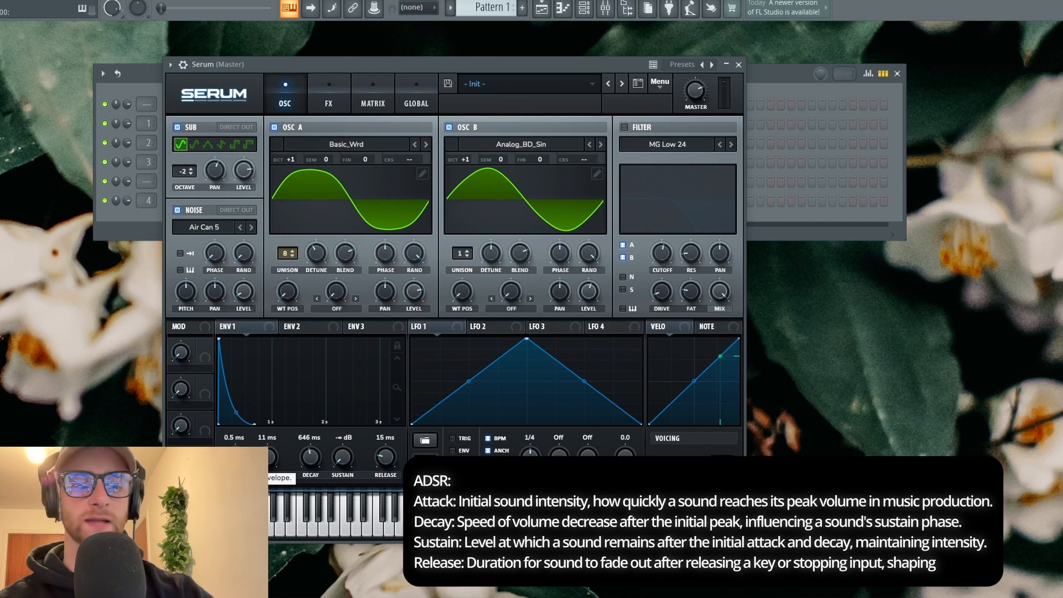
pyautogui.moveTo(239, 457); pyautogui.dragTo(247, 438)
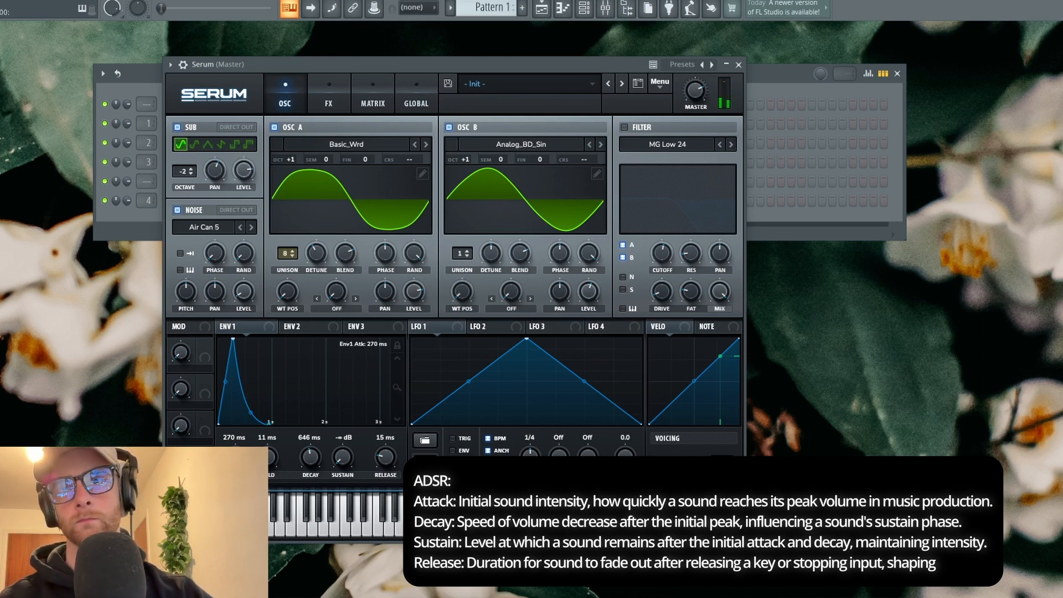
pyautogui.moveTo(236, 457); pyautogui.dragTo(235, 470)
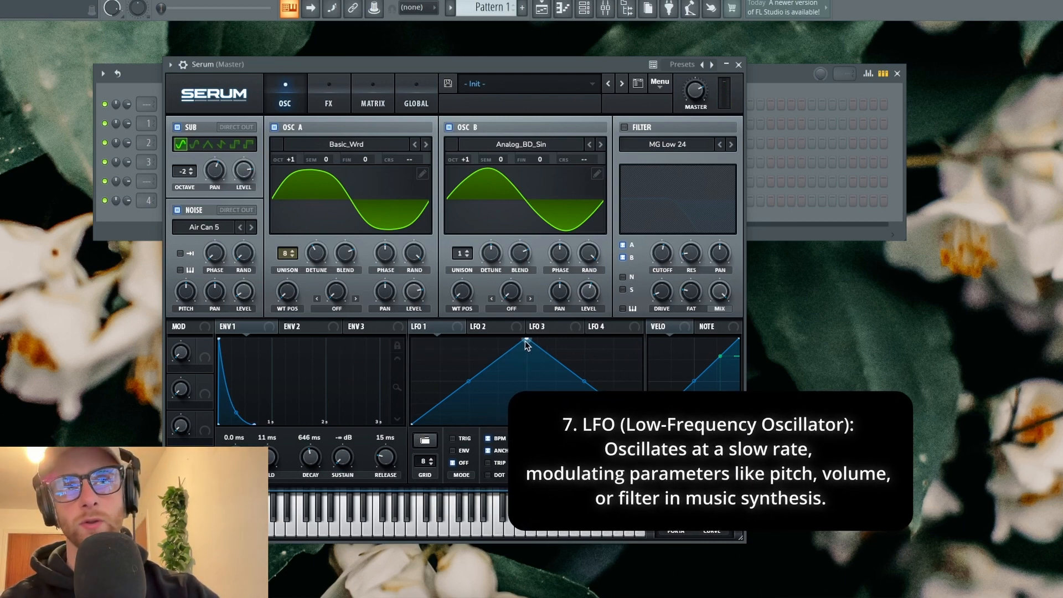
# Enable the filter, assign LFO 1 to its cutoff, and play test notes to hear the modulation.
pyautogui.click(625, 126)
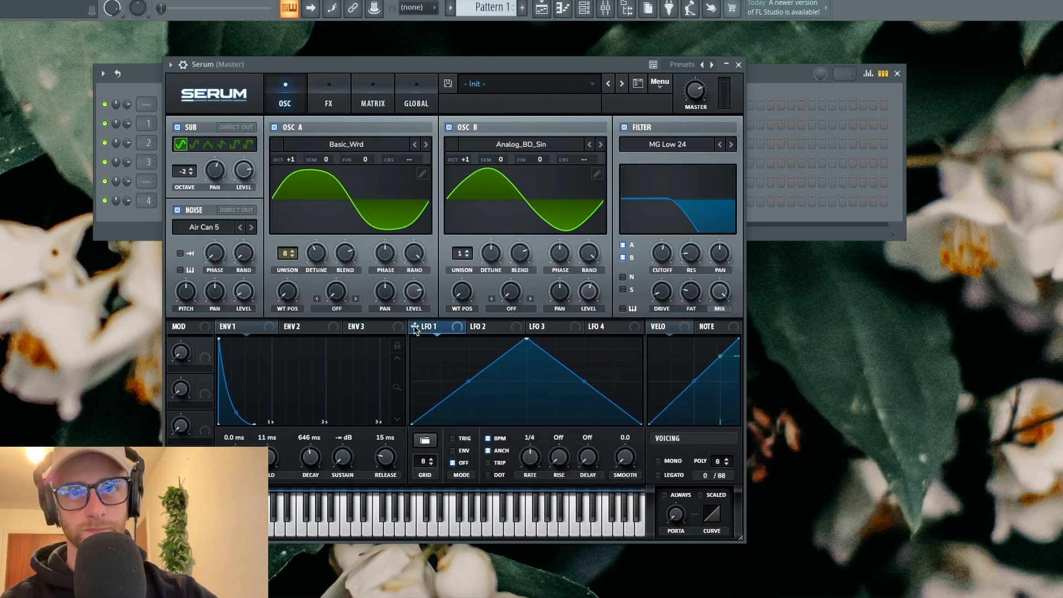
pyautogui.moveTo(414, 326); pyautogui.dragTo(663, 258)
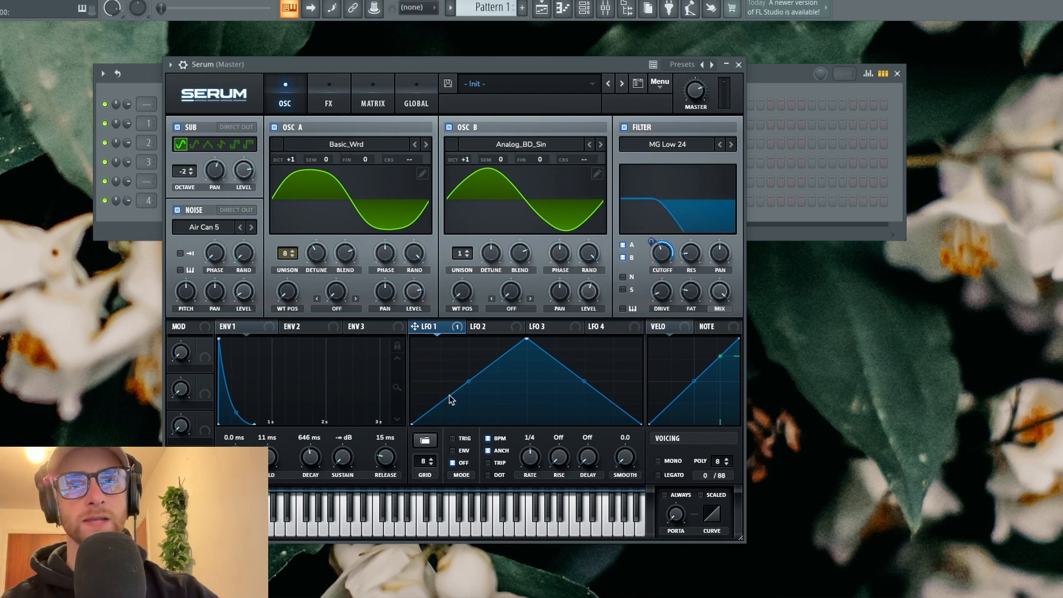
pyautogui.press('z')
pyautogui.press('z')
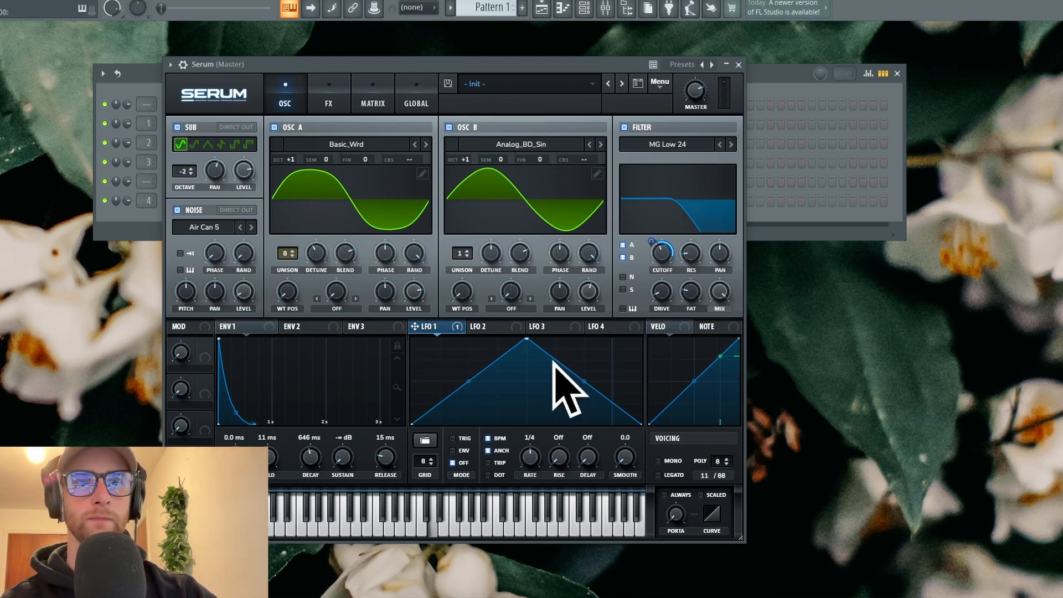
pyautogui.moveTo(658, 276)
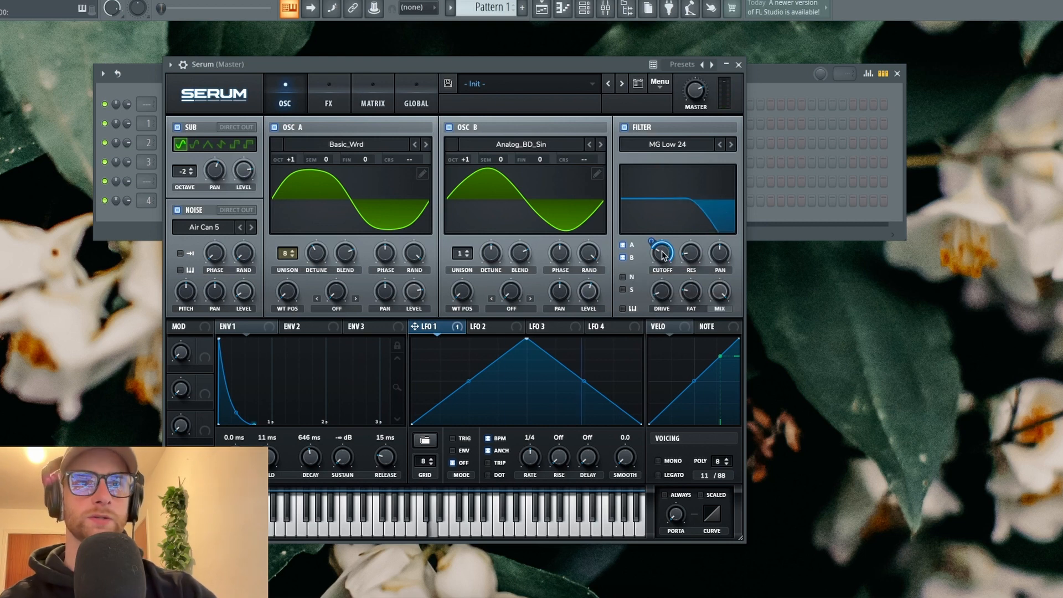
pyautogui.moveTo(660, 252)
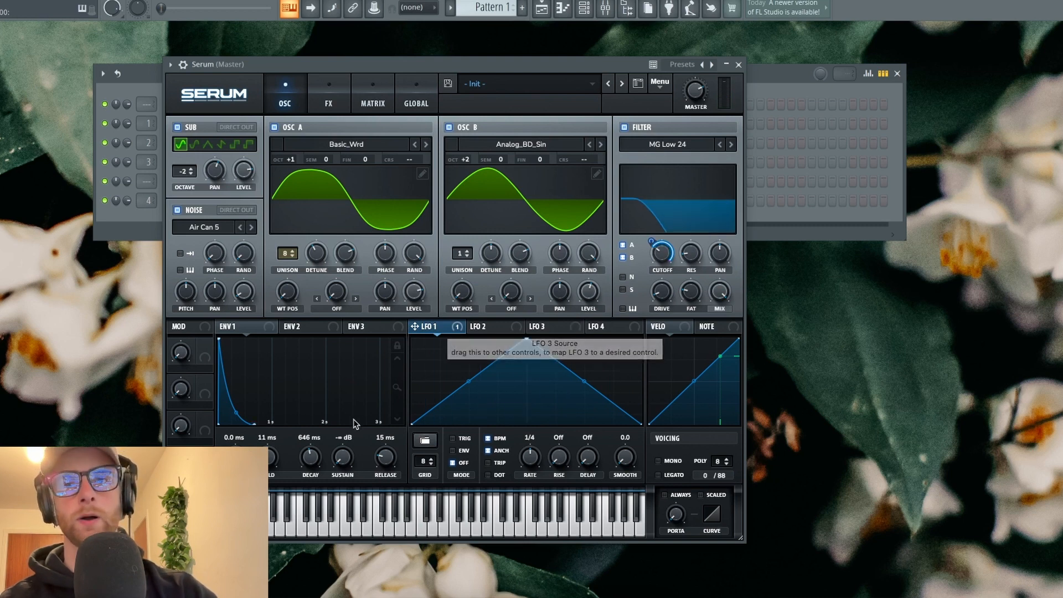
# Set Env 1 to a 1.34 s hold, 0.5 ms decay and 0.0 dB sustain.
pyautogui.moveTo(270, 455); pyautogui.dragTo(260, 398)
pyautogui.moveTo(313, 459); pyautogui.dragTo(313, 506)
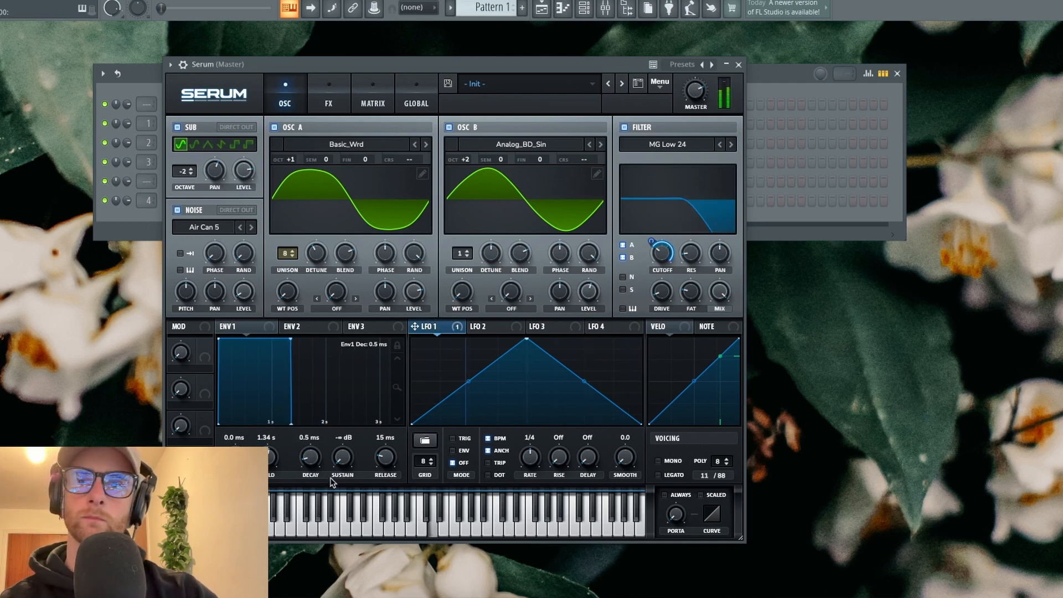
pyautogui.moveTo(342, 458); pyautogui.dragTo(339, 426)
pyautogui.moveTo(329, 301); pyautogui.dragTo(328, 260)
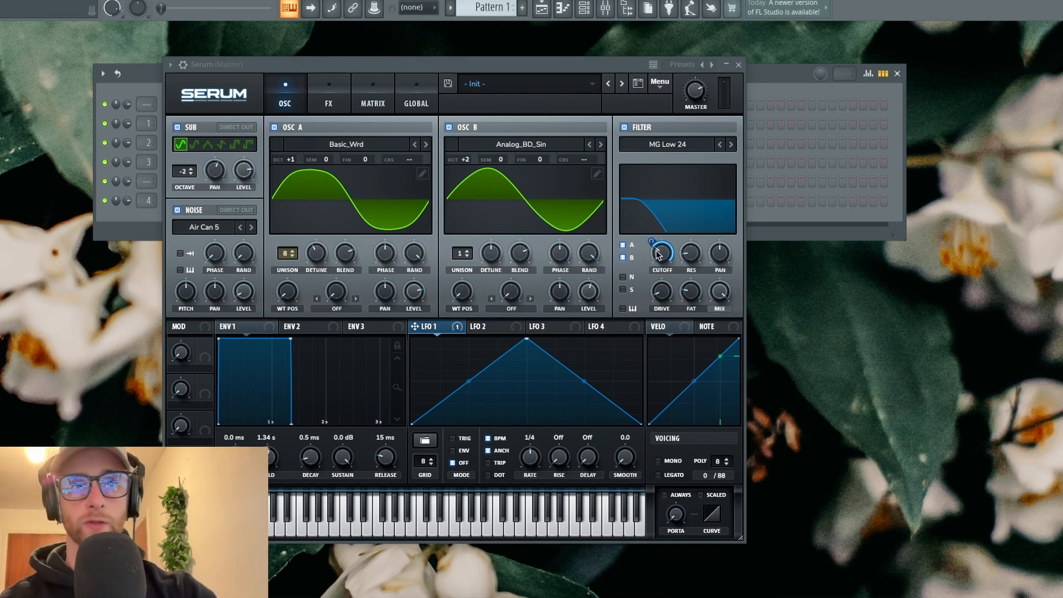
# Slow the LFO 1 rate to 1/2 and on to one bar, playing a test note.
pyautogui.moveTo(533, 434); pyautogui.dragTo(535, 450)
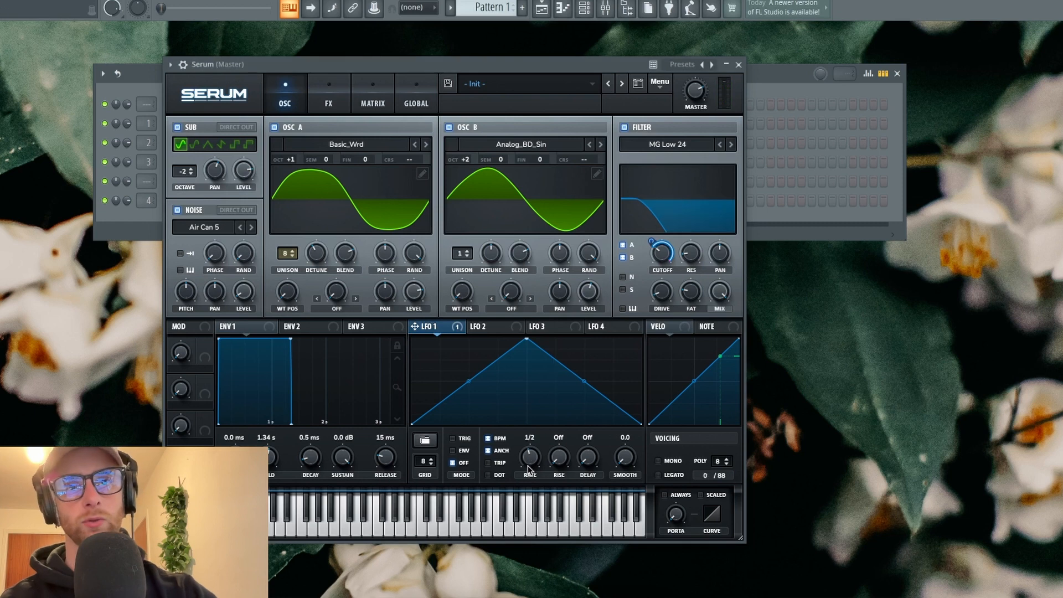
pyautogui.press('q')
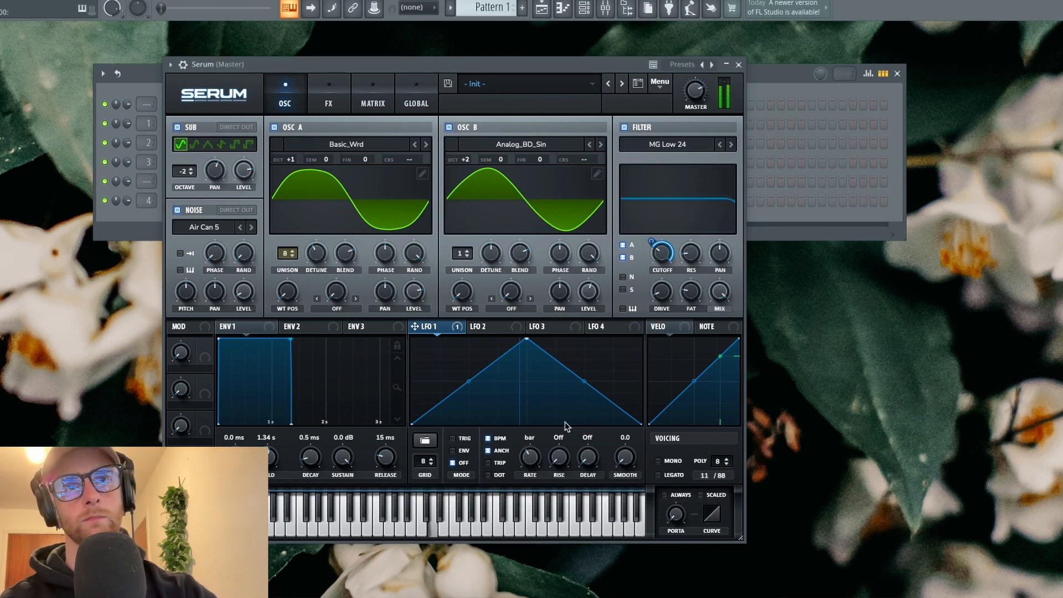
pyautogui.moveTo(531, 455); pyautogui.dragTo(536, 467)
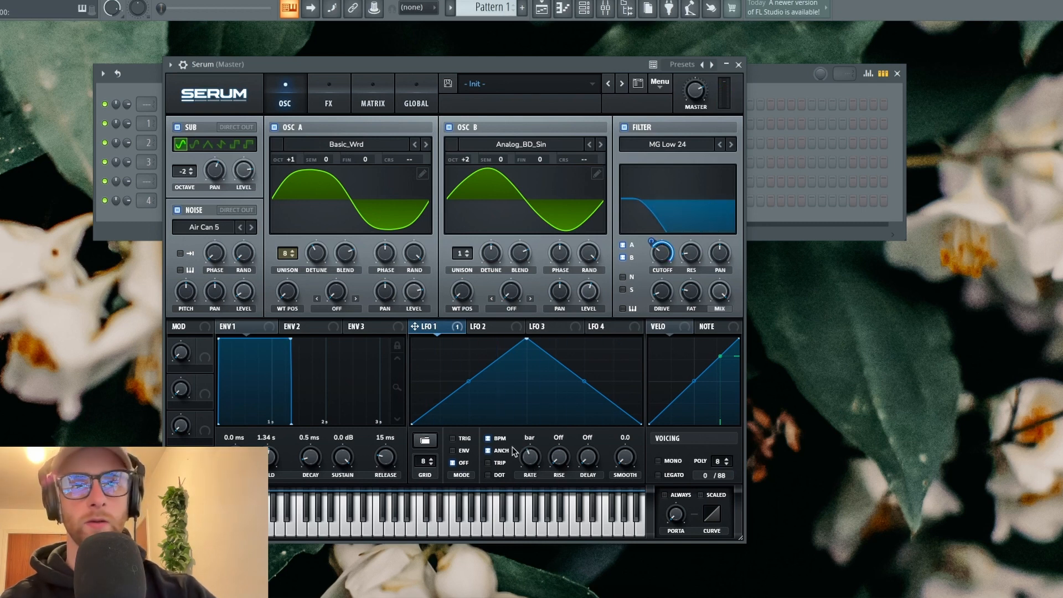
# Bend both slopes of the LFO 1 triangle inward and outward, playing a test note to compare the curves.
pyautogui.moveTo(469, 381); pyautogui.dragTo(469, 391)
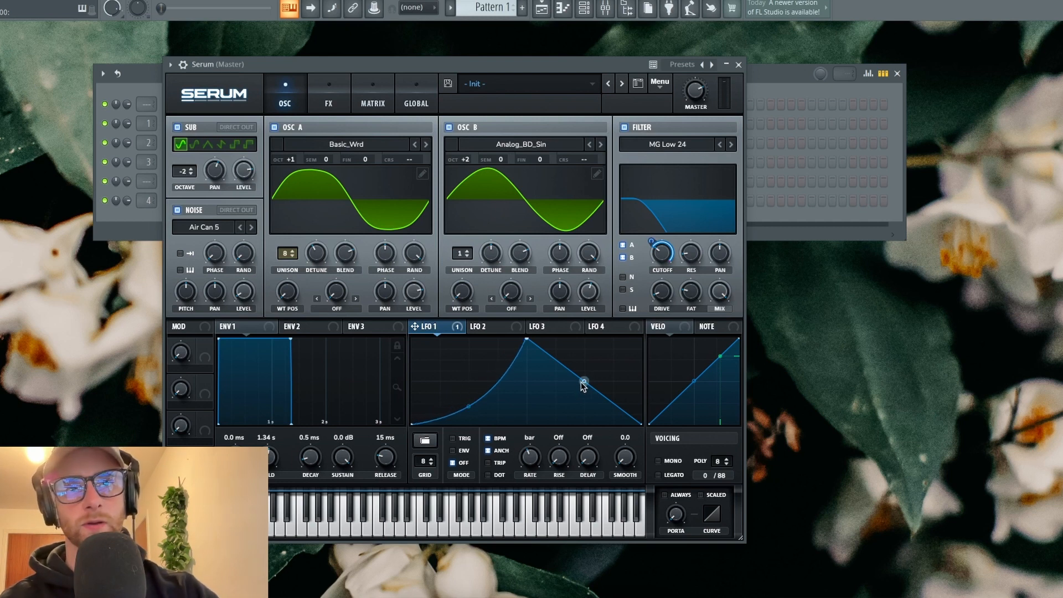
pyautogui.moveTo(583, 384); pyautogui.dragTo(577, 392)
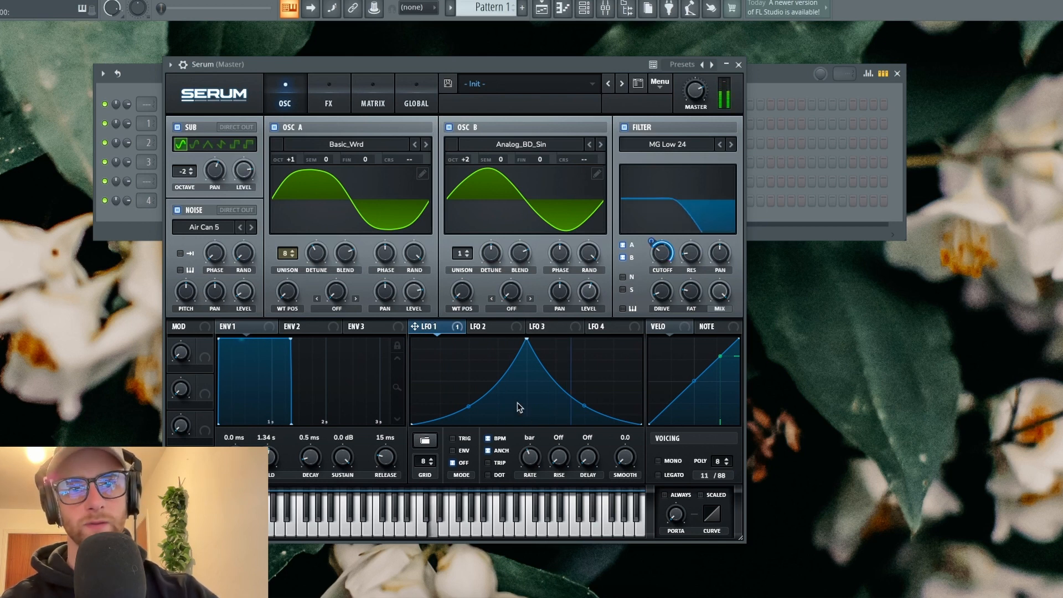
pyautogui.moveTo(470, 407); pyautogui.dragTo(465, 382)
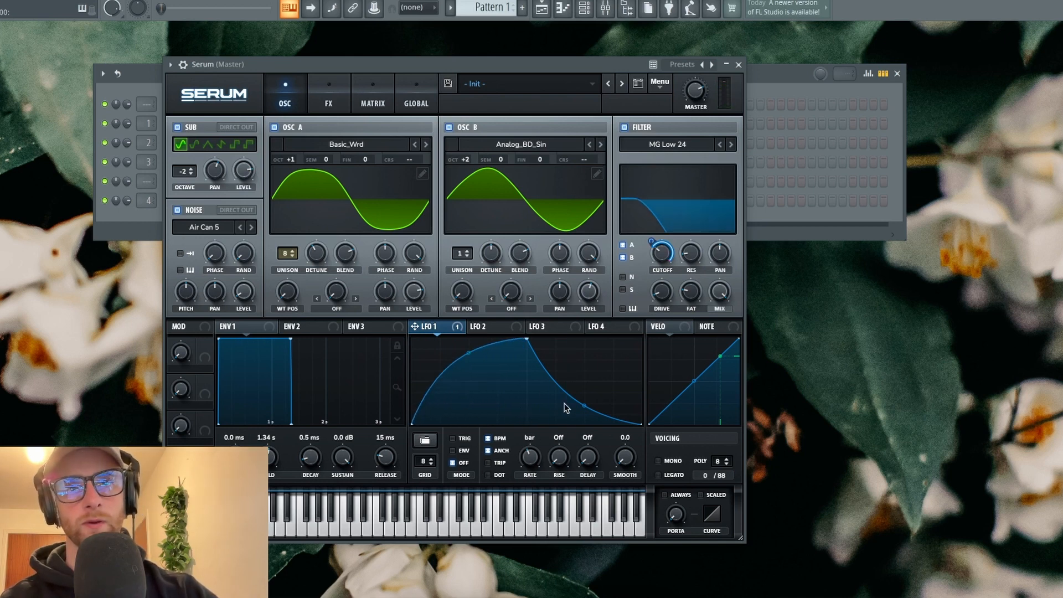
pyautogui.moveTo(584, 406); pyautogui.dragTo(615, 362)
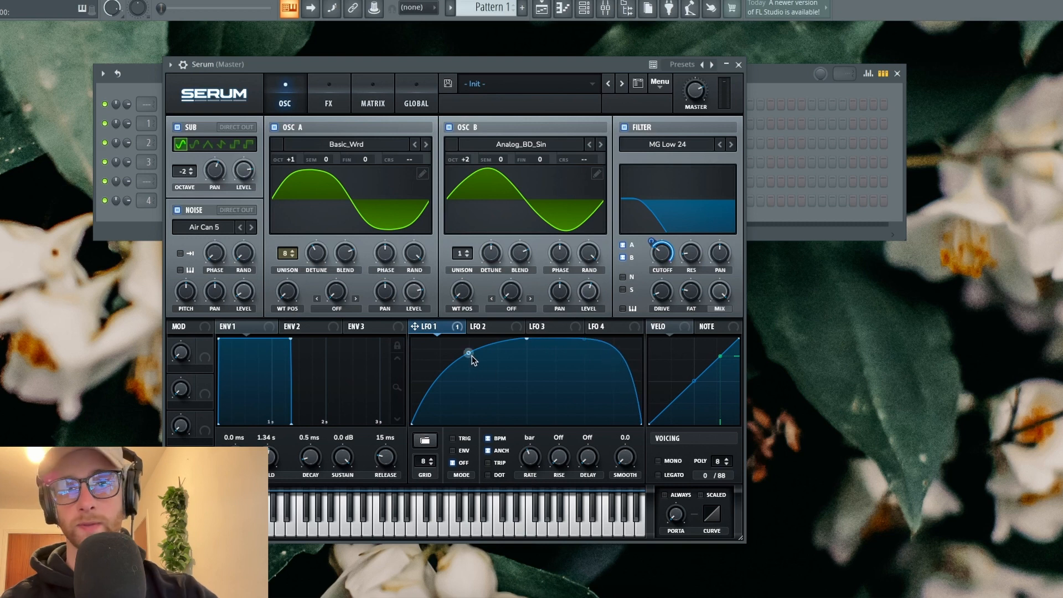
pyautogui.moveTo(471, 355); pyautogui.dragTo(469, 345)
pyautogui.press('z')
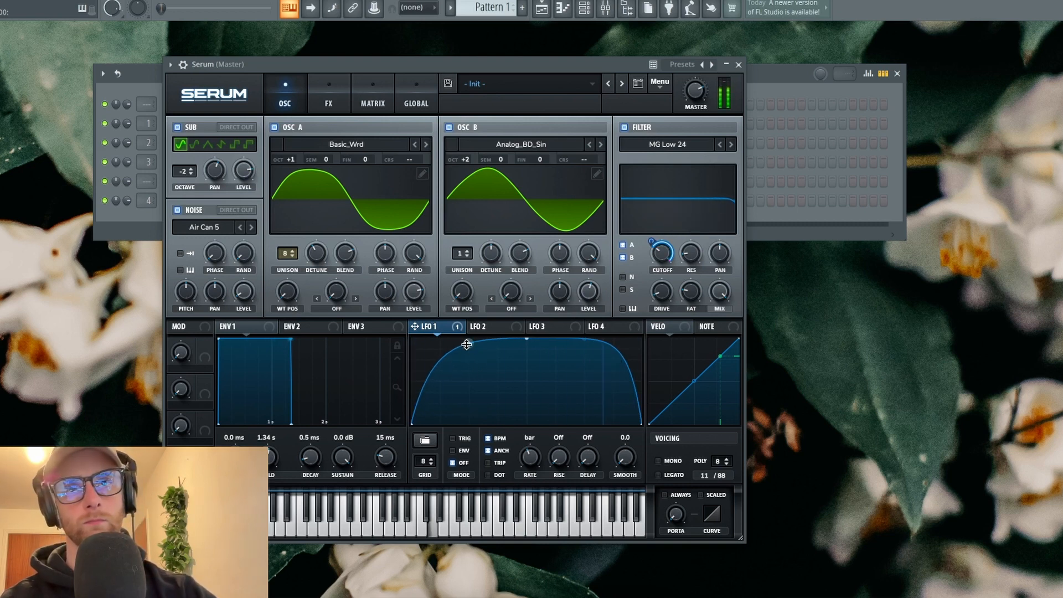
pyautogui.moveTo(469, 344); pyautogui.dragTo(469, 362)
# Set the Osc A and Osc B octaves to -1, with Osc B using the PWM Restricted wavetable.
pyautogui.moveTo(291, 160); pyautogui.dragTo(289, 169)
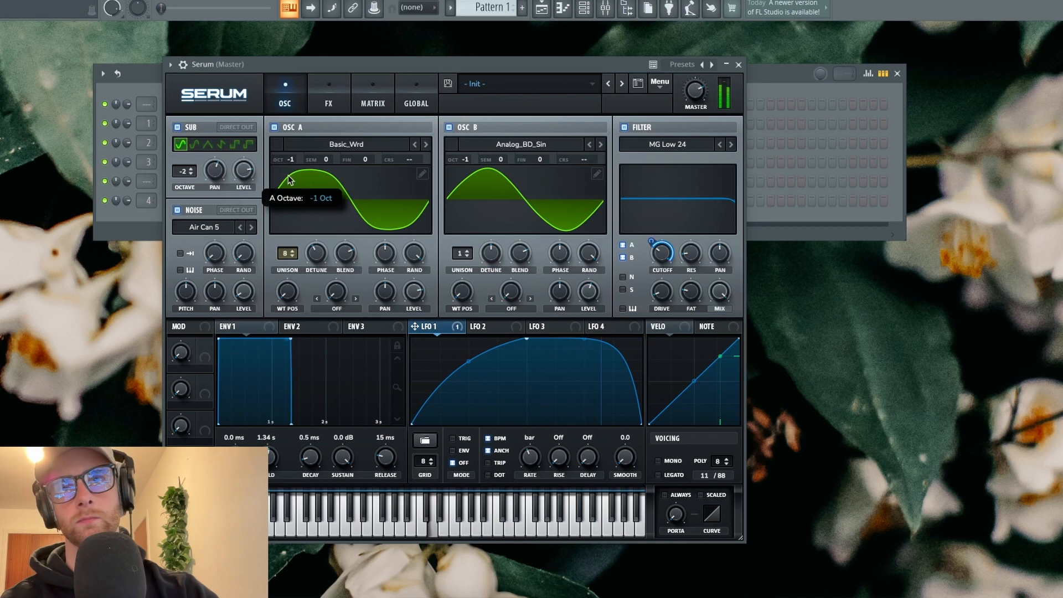
pyautogui.moveTo(289, 178); pyautogui.dragTo(290, 170)
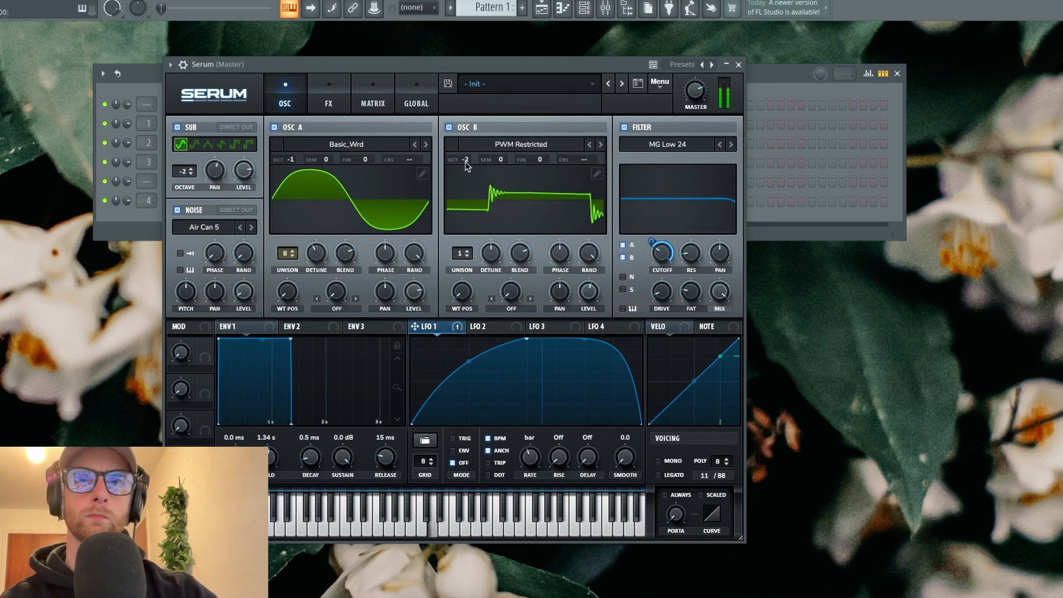
pyautogui.moveTo(466, 165); pyautogui.dragTo(467, 158)
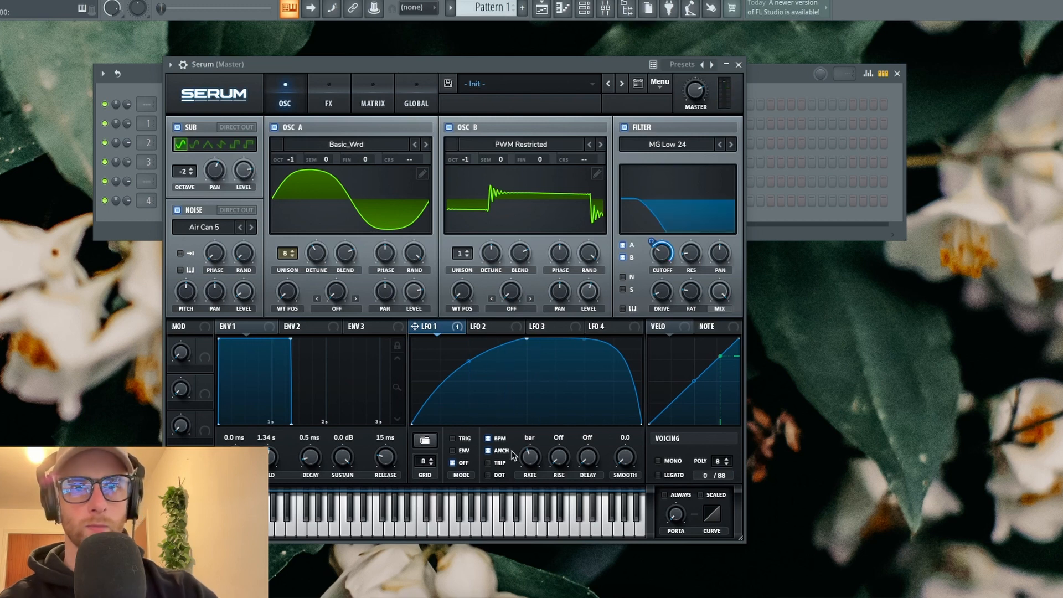
# Straighten both LFO 1 slopes back into a near-linear triangle and set its rate to 1/8.
pyautogui.moveTo(589, 343); pyautogui.dragTo(584, 380)
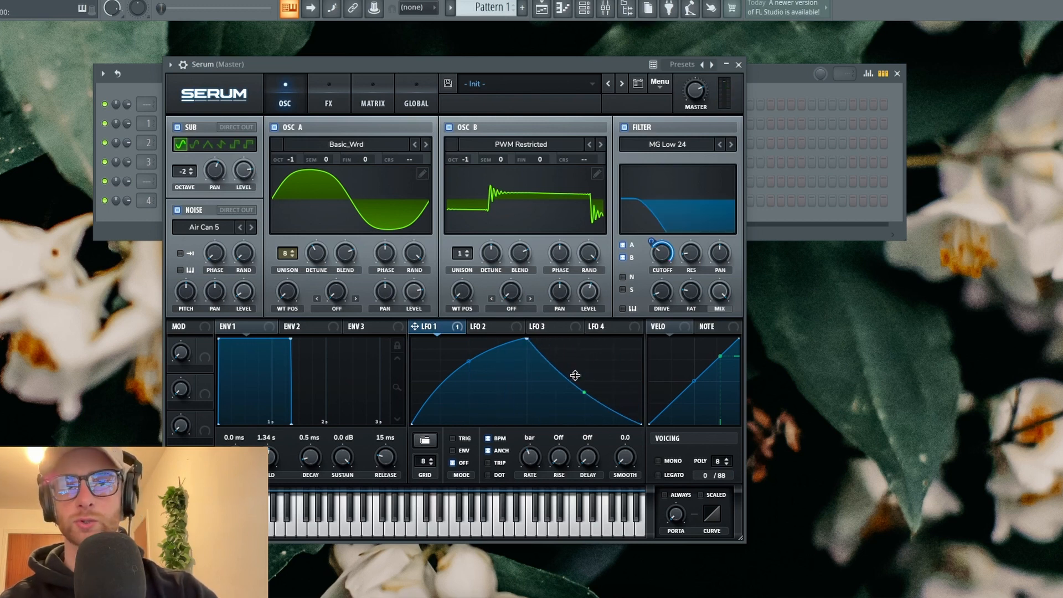
pyautogui.moveTo(471, 364); pyautogui.dragTo(469, 382)
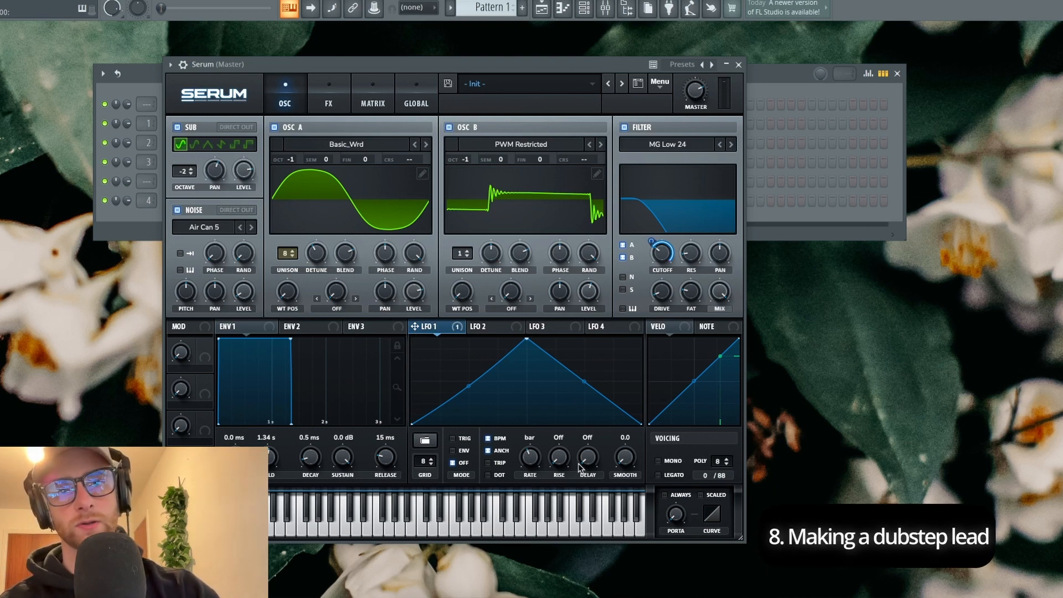
pyautogui.moveTo(534, 459); pyautogui.dragTo(538, 450)
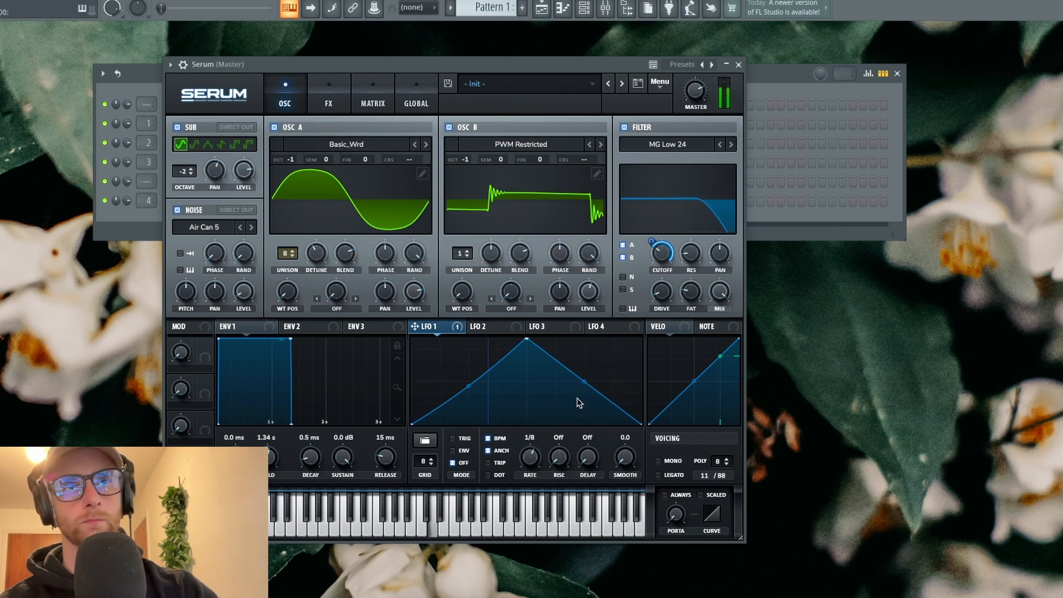
# Reduce LFO 1's modulation depth on the filter cutoff and lower Osc B's octave to -2.
pyautogui.moveTo(652, 242); pyautogui.dragTo(649, 260)
pyautogui.moveTo(465, 159); pyautogui.dragTo(468, 176)
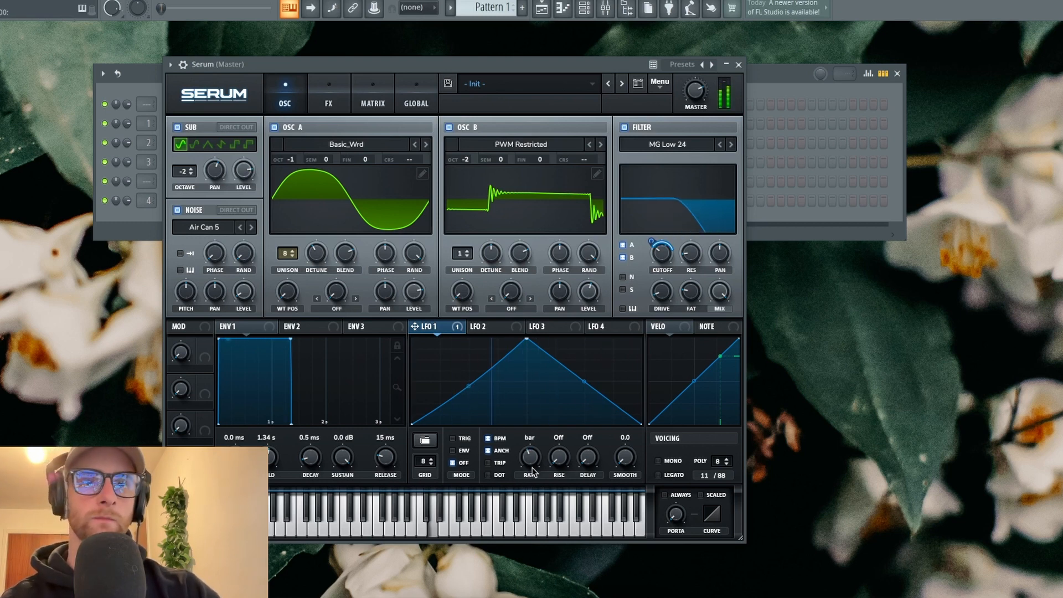
# Try an LFO 1 rate of 1/16, then settle on 1/4.
pyautogui.moveTo(534, 465); pyautogui.dragTo(546, 438)
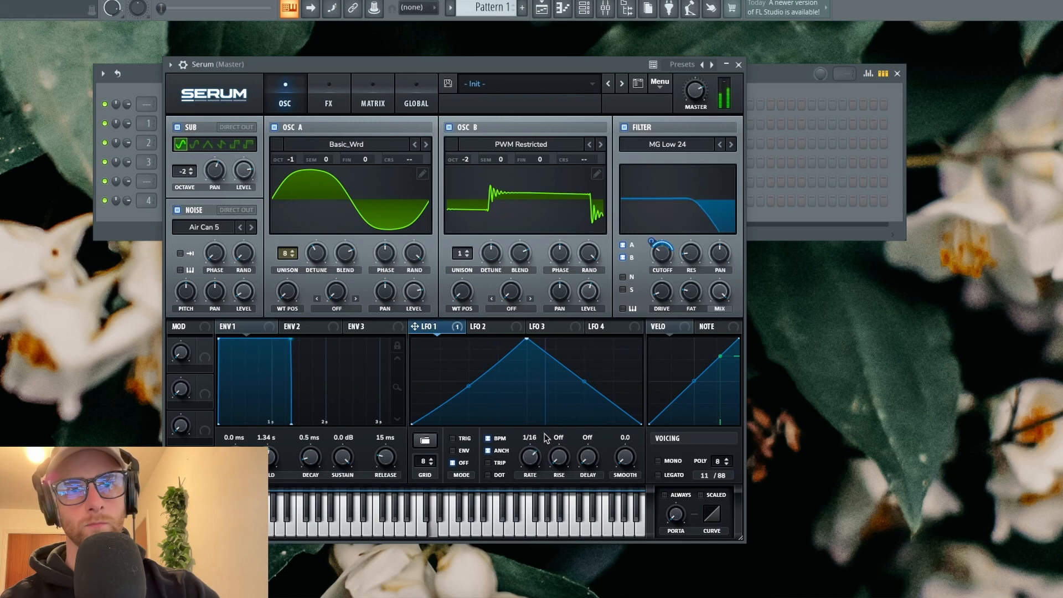
pyautogui.rightClick(533, 459)
pyautogui.click(526, 453)
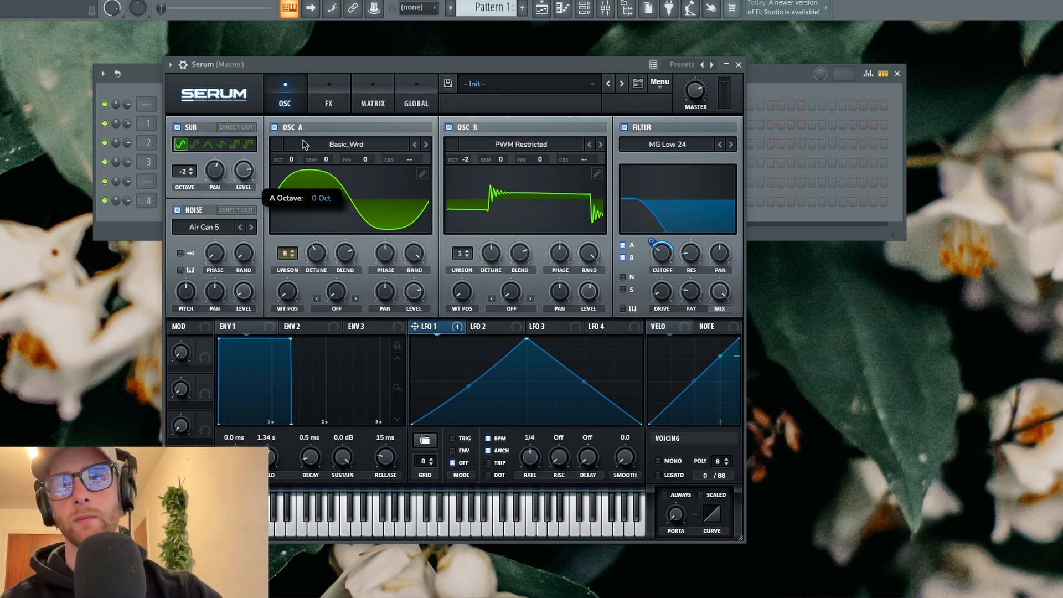
# Raise the Osc A and Osc B octaves to +1 and adjust the filter cutoff.
pyautogui.moveTo(304, 145); pyautogui.dragTo(310, 128)
pyautogui.moveTo(469, 155); pyautogui.dragTo(484, 125)
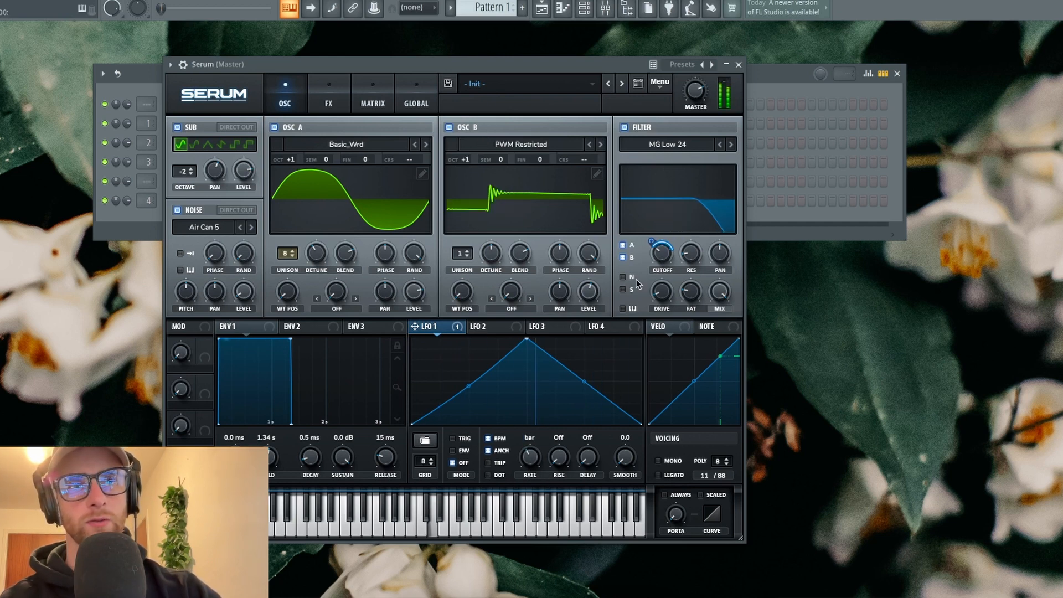
pyautogui.moveTo(655, 262); pyautogui.dragTo(666, 255)
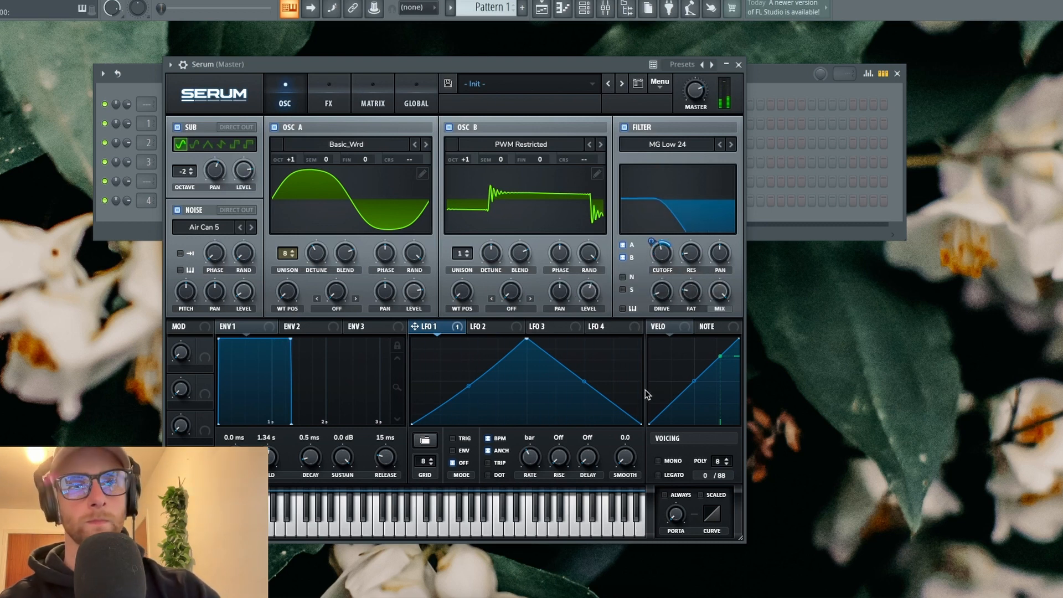
# Make the voicing mono with legato, turn on always-active portamento and adjust the glide time and curve.
pyautogui.click(658, 461)
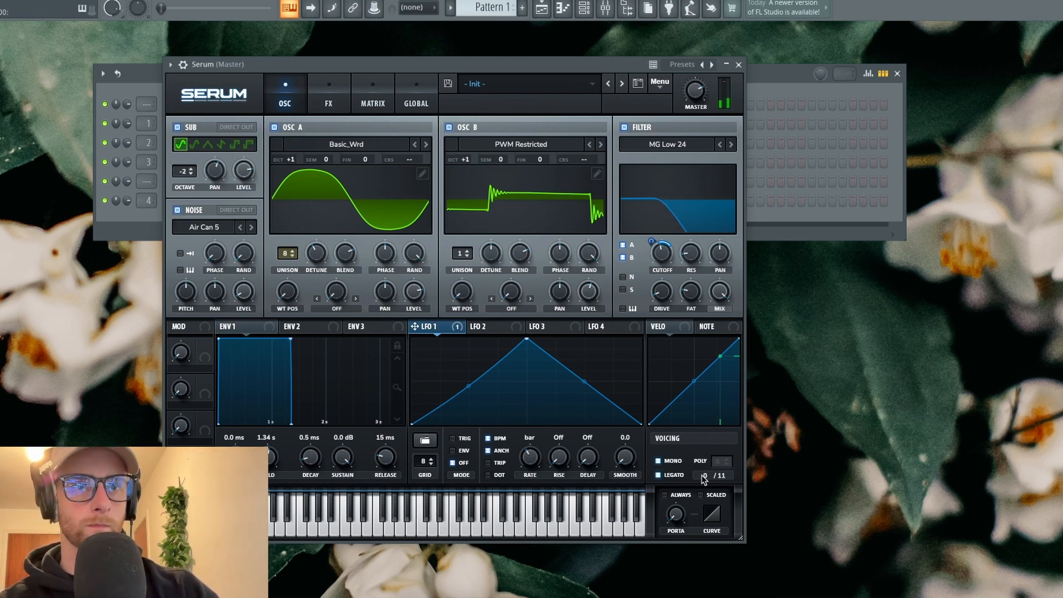
pyautogui.click(681, 495)
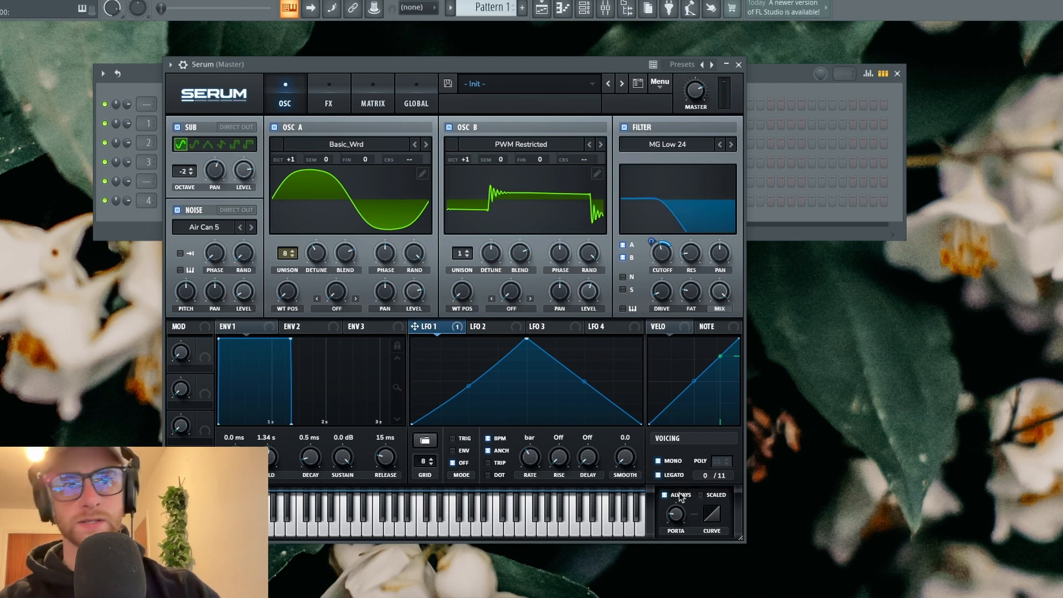
pyautogui.moveTo(686, 516); pyautogui.dragTo(686, 489)
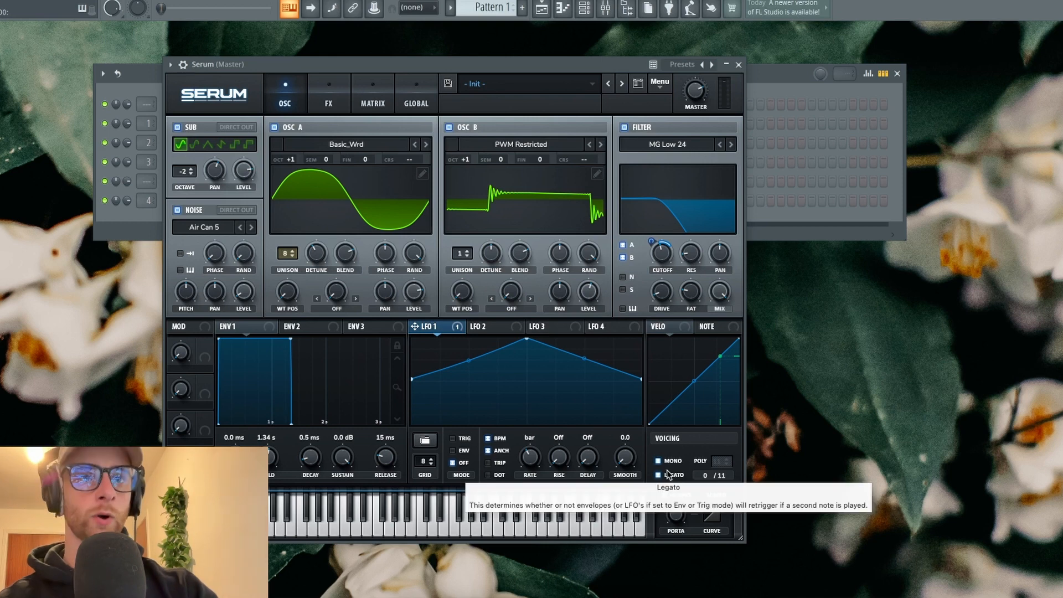
pyautogui.moveTo(715, 481); pyautogui.dragTo(715, 482)
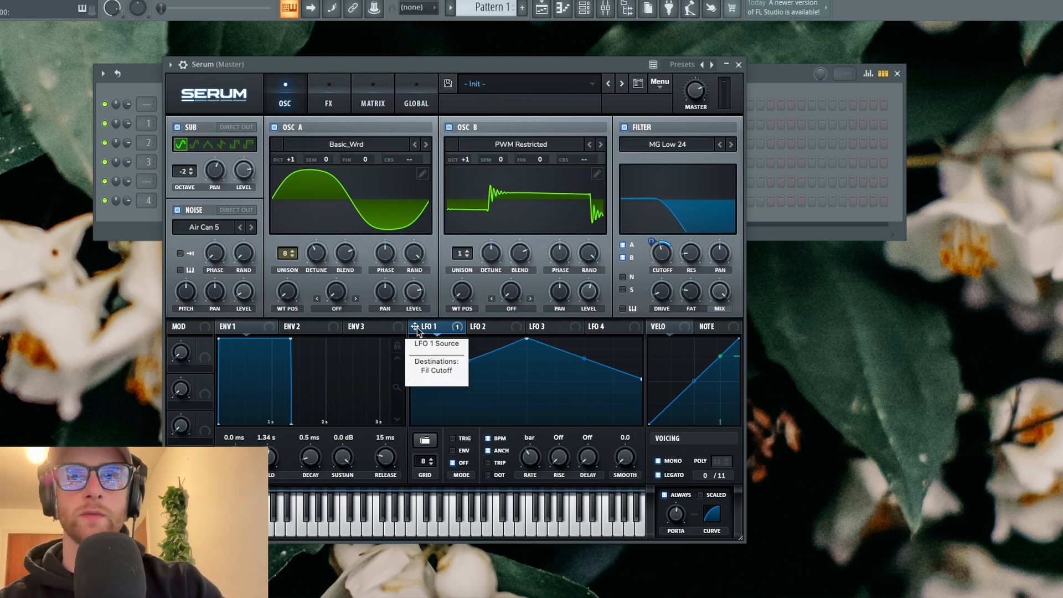
# Set Osc A's unison to 13 voices and modulate its detune with LFO 1, adjusting the depth while a note plays.
pyautogui.moveTo(416, 328); pyautogui.dragTo(284, 238)
pyautogui.press('space')
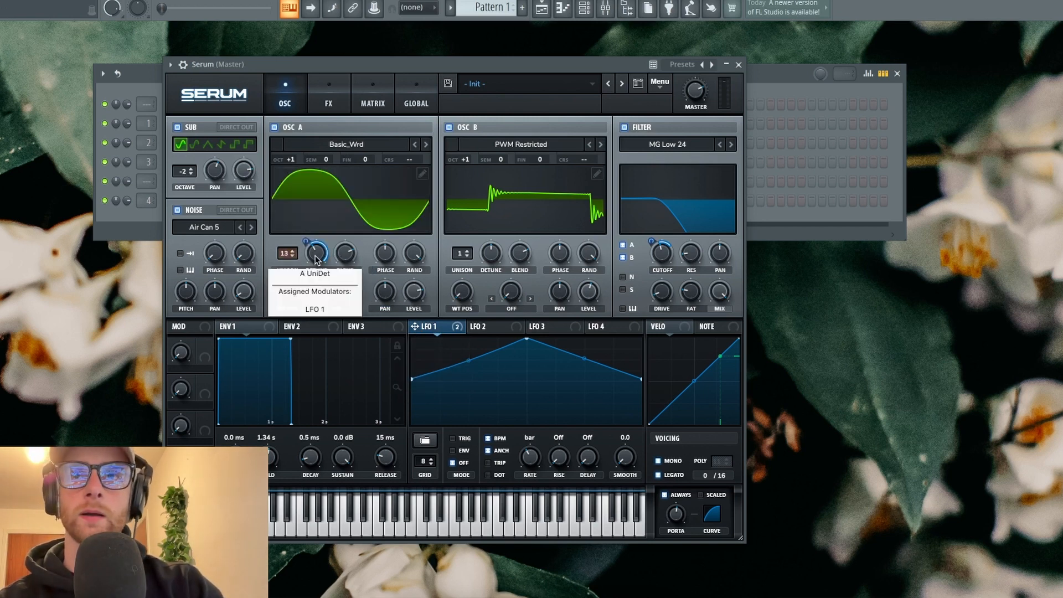
pyautogui.press('q')
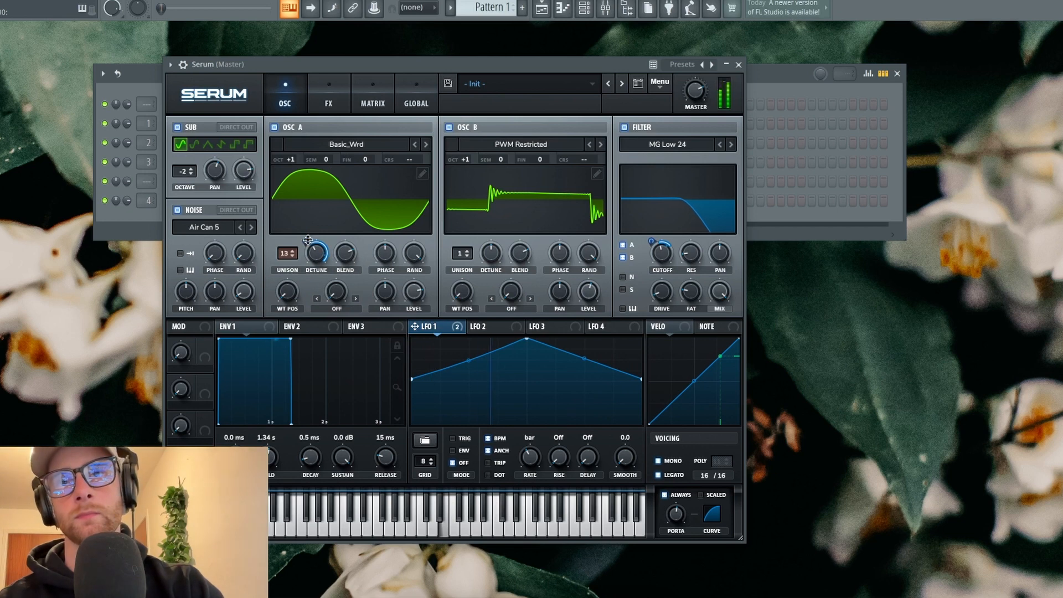
pyautogui.moveTo(306, 241)
pyautogui.mouseDown()
pyautogui.moveTo(294, 280)
pyautogui.moveTo(315, 274)
pyautogui.moveTo(319, 245)
pyautogui.moveTo(308, 232)
pyautogui.moveTo(294, 238)
pyautogui.moveTo(319, 241)
pyautogui.mouseUp()
pyautogui.moveTo(316, 252)
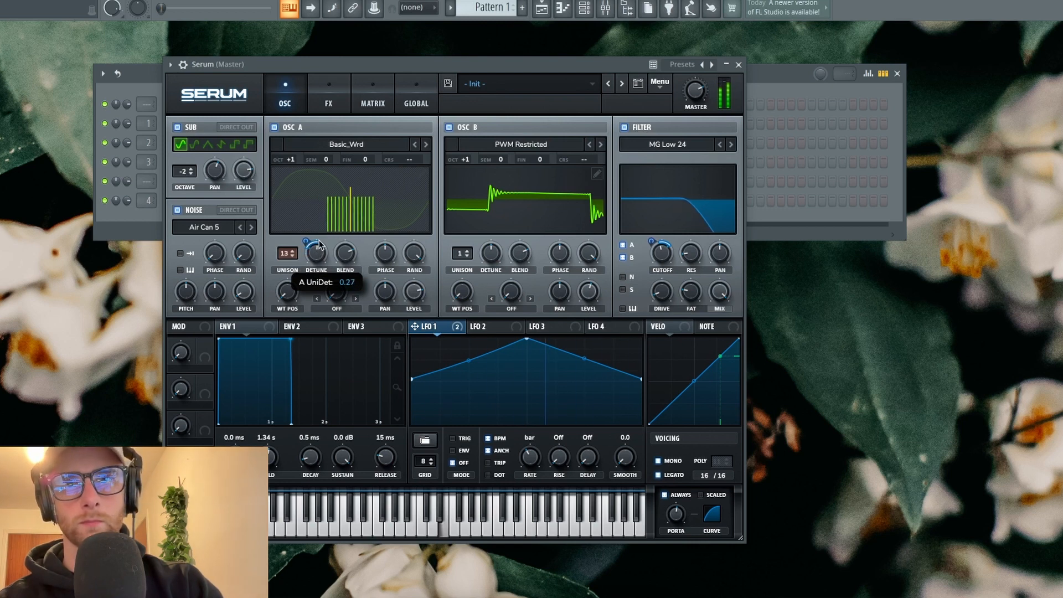
# Modulate Osc A's detune with LFO 2, trying a rate of 1/16 and settling on 1/8.
pyautogui.click(478, 327)
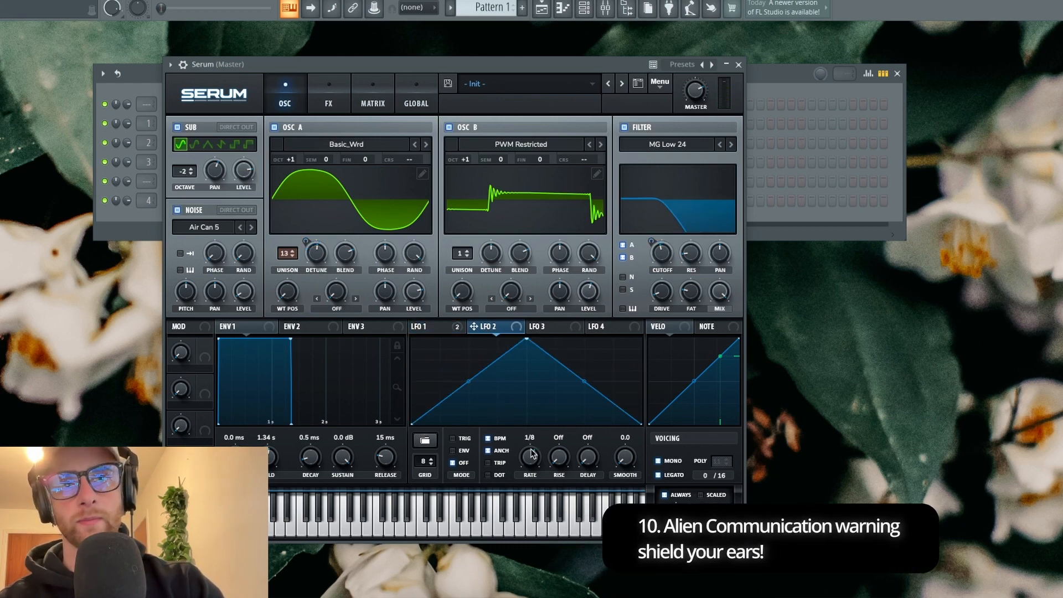
pyautogui.moveTo(468, 332); pyautogui.dragTo(328, 240)
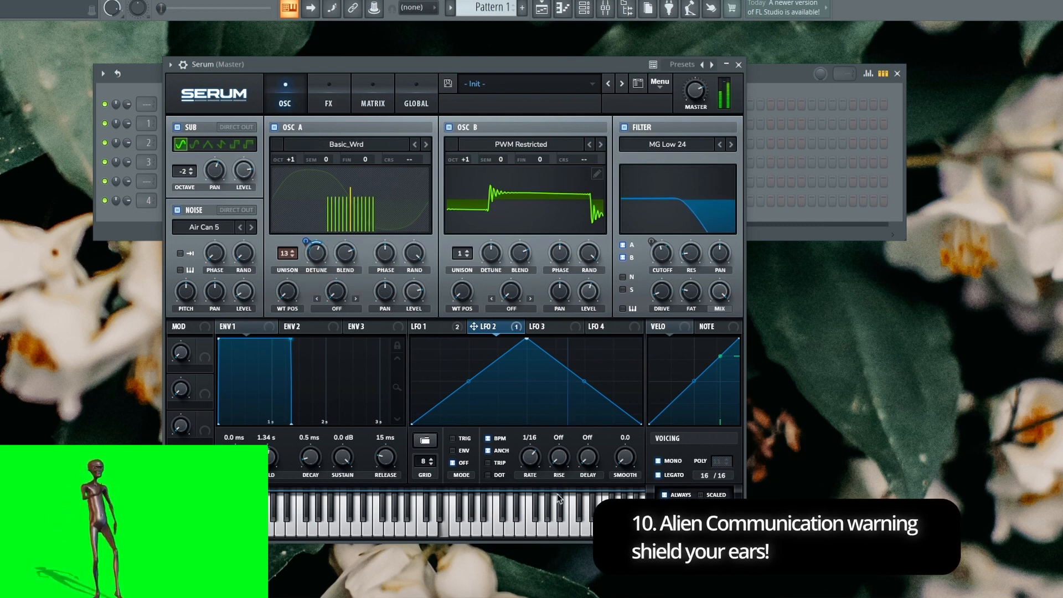
pyautogui.moveTo(531, 463)
pyautogui.mouseDown()
pyautogui.moveTo(531, 473)
pyautogui.moveTo(524, 451)
pyautogui.moveTo(527, 465)
pyautogui.mouseUp()
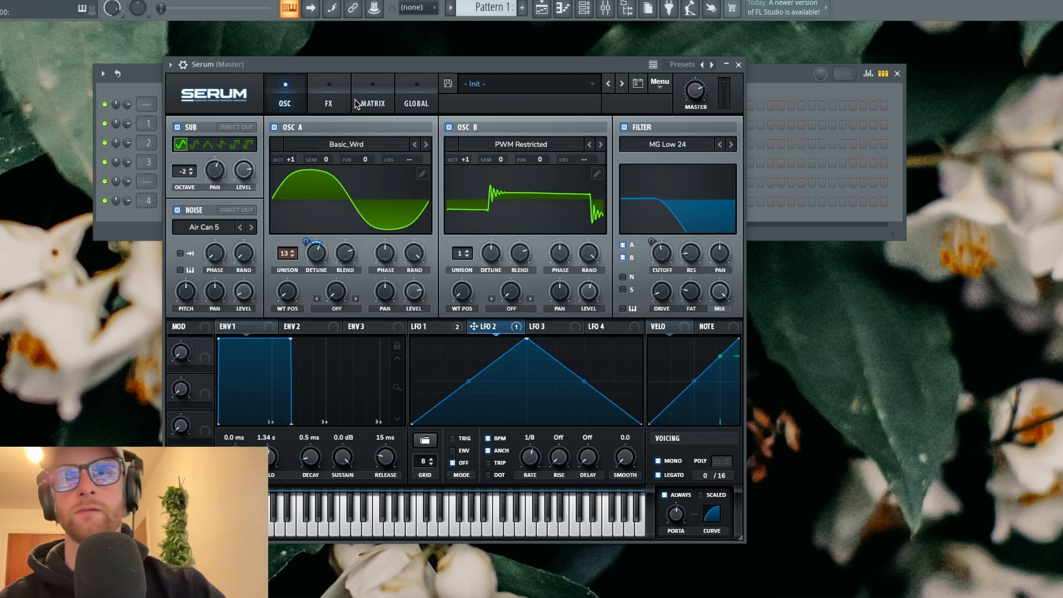
# Add a Ping-Pong delay effect with its filter at 1244 and Q 3.2, and audition it with notes.
pyautogui.click(330, 101)
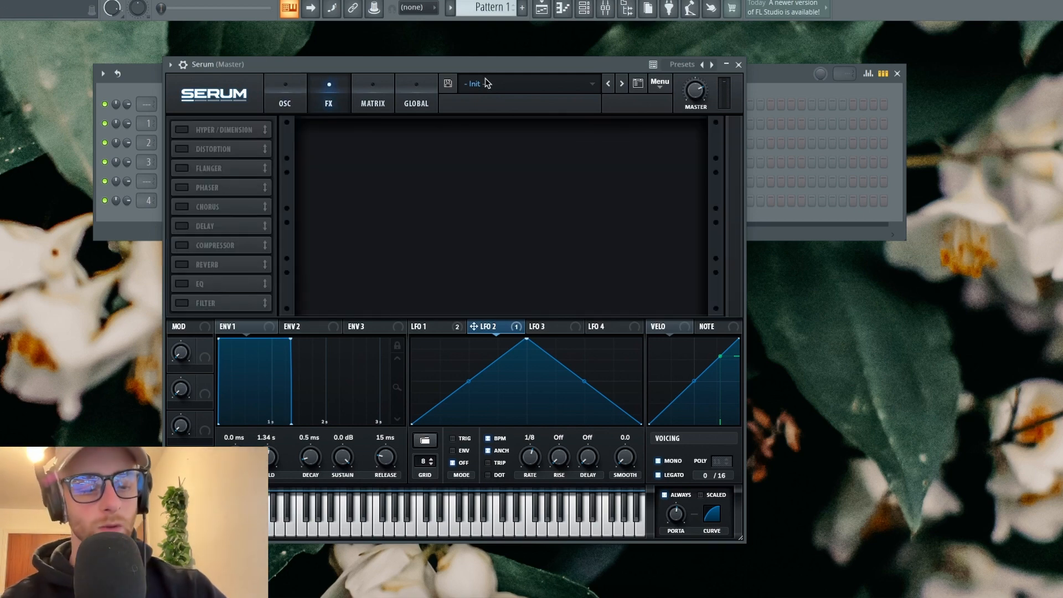
pyautogui.moveTo(494, 68); pyautogui.dragTo(570, 64)
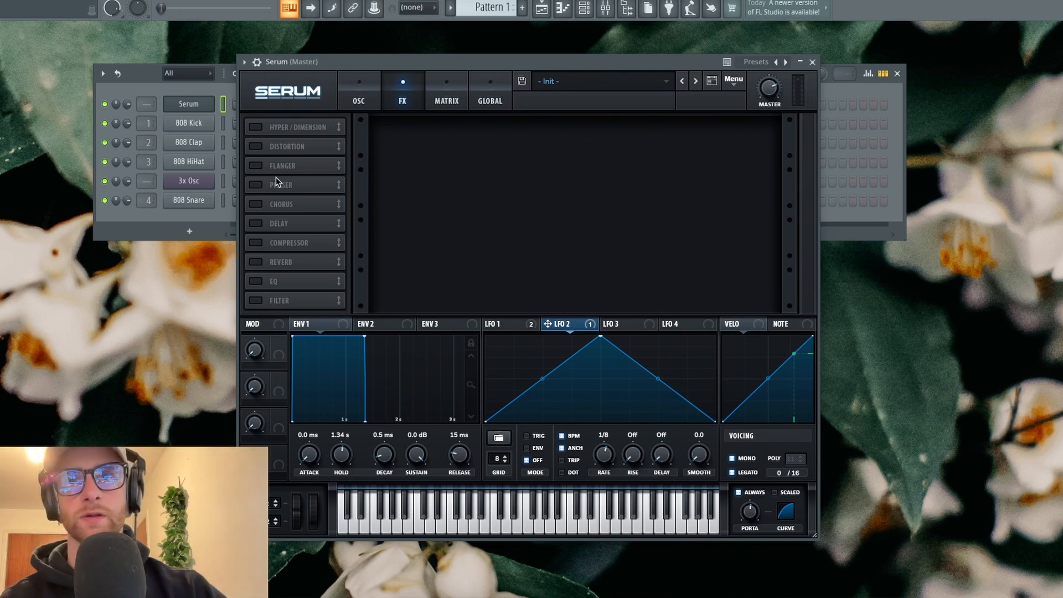
pyautogui.click(263, 223)
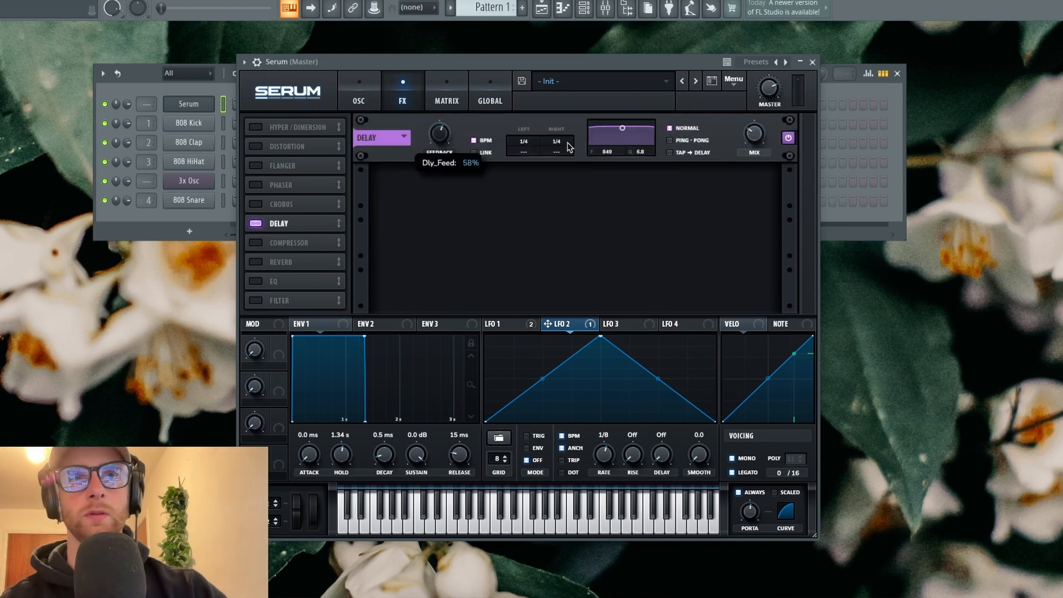
pyautogui.moveTo(622, 133); pyautogui.dragTo(643, 141)
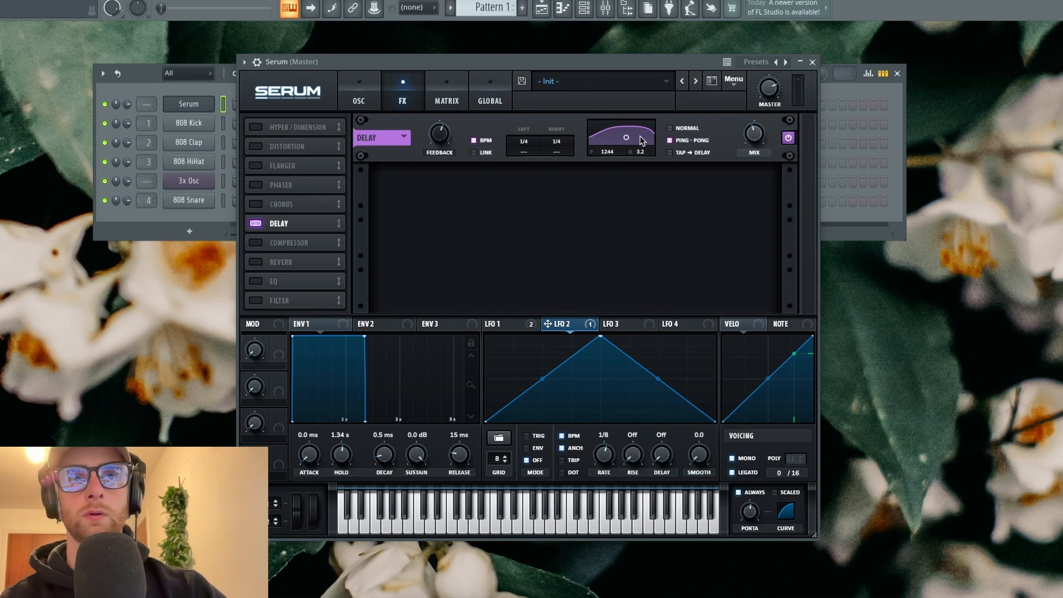
pyautogui.press('c')
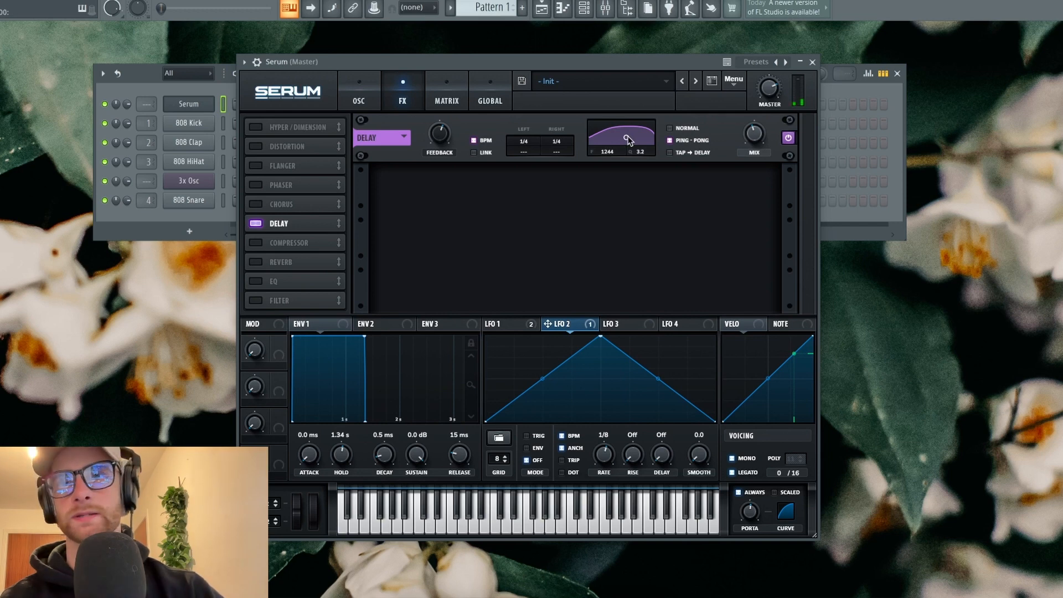
pyautogui.press('c')
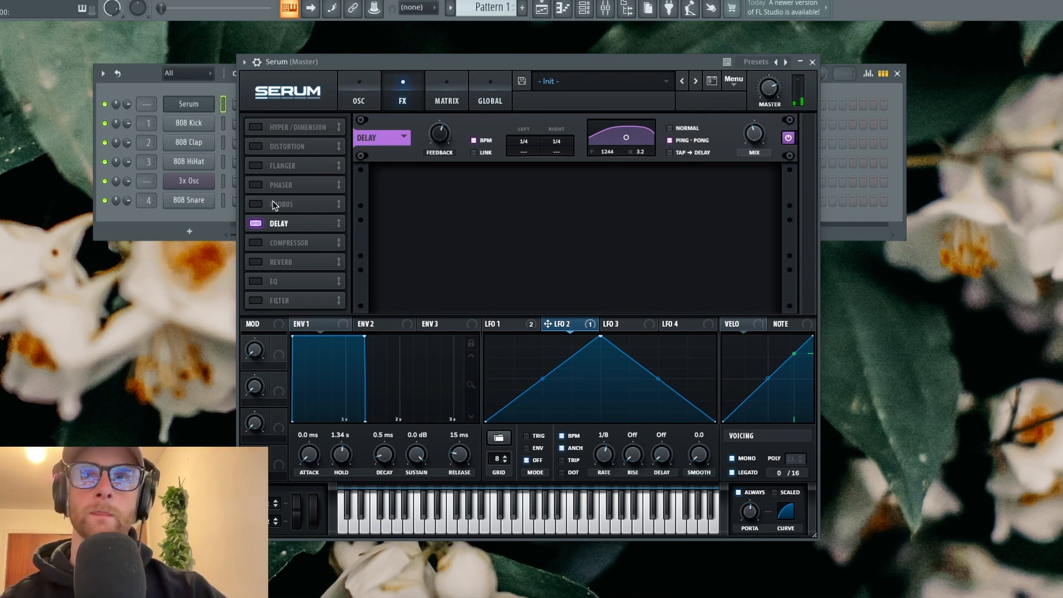
# Add a Tube distortion effect and adjust its drive while playing a note.
pyautogui.click(261, 146)
pyautogui.moveTo(610, 141); pyautogui.dragTo(629, 145)
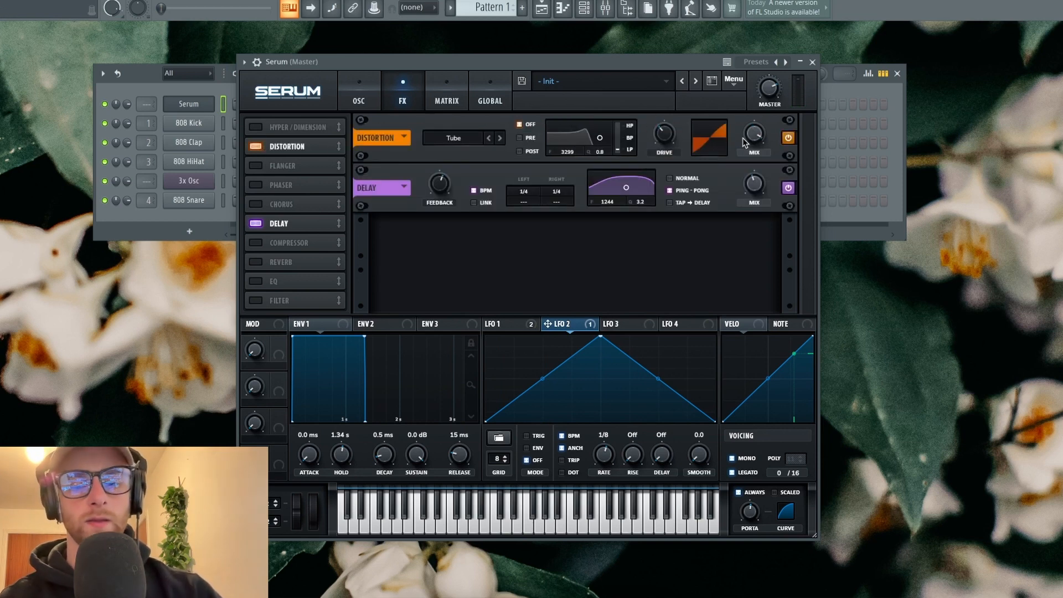
pyautogui.press('c')
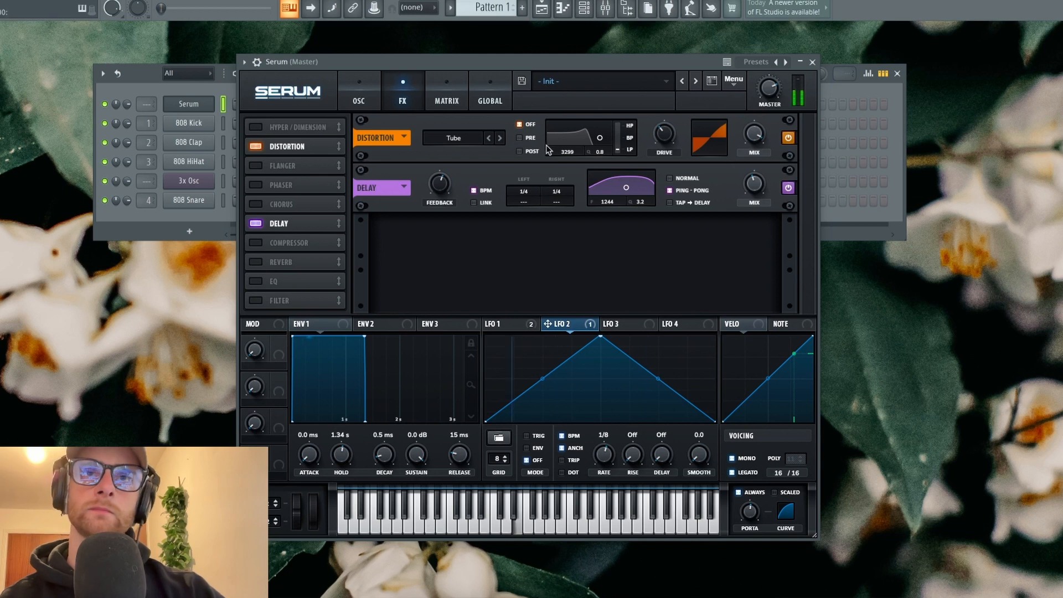
pyautogui.moveTo(671, 142)
pyautogui.moveTo(670, 142); pyautogui.dragTo(670, 143)
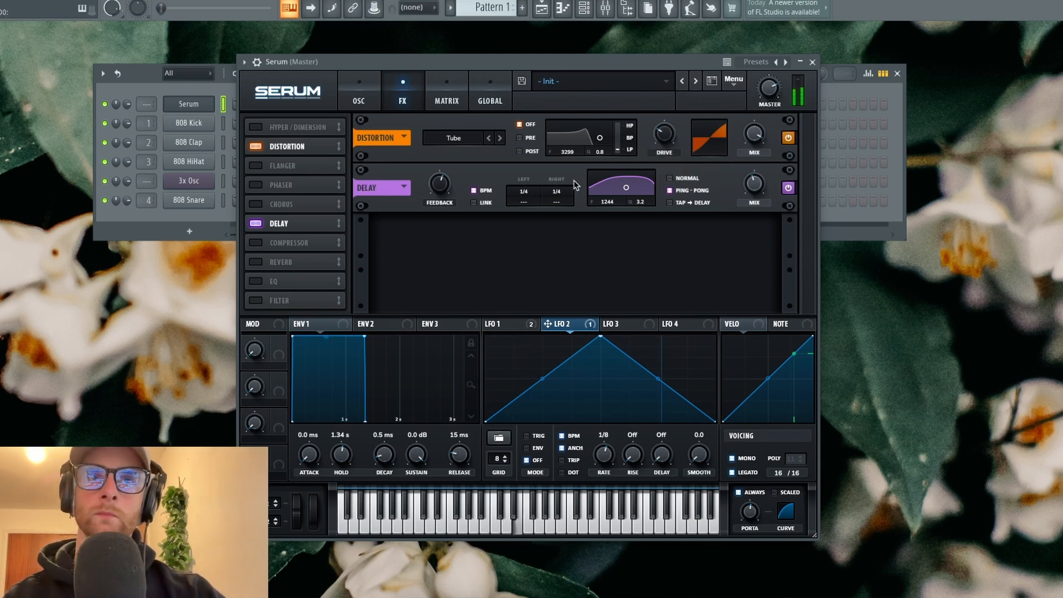
# Add a Hall reverb effect and raise its size.
pyautogui.click(258, 263)
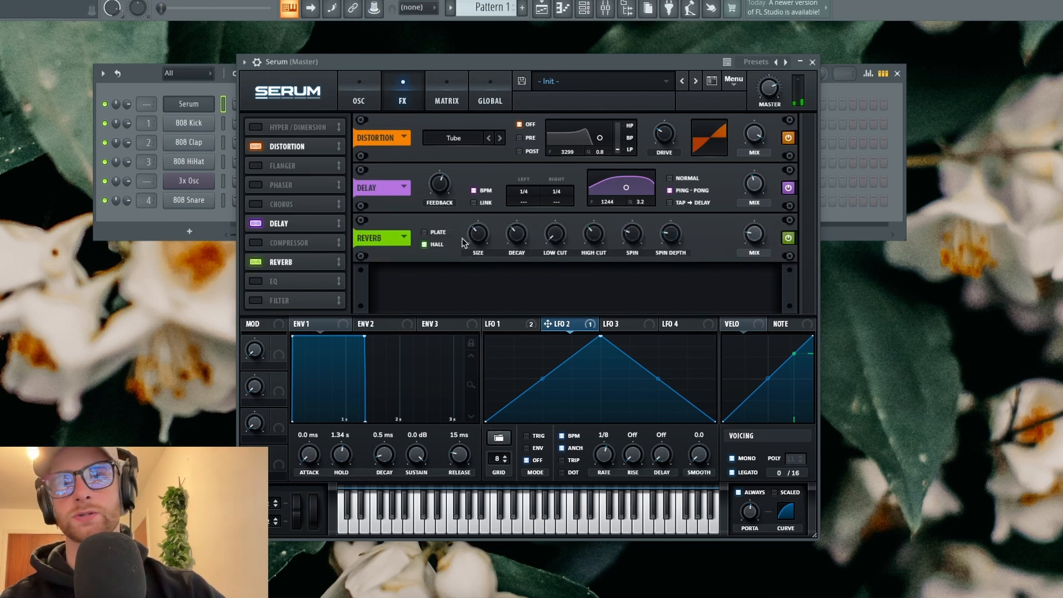
pyautogui.moveTo(477, 234); pyautogui.dragTo(490, 219)
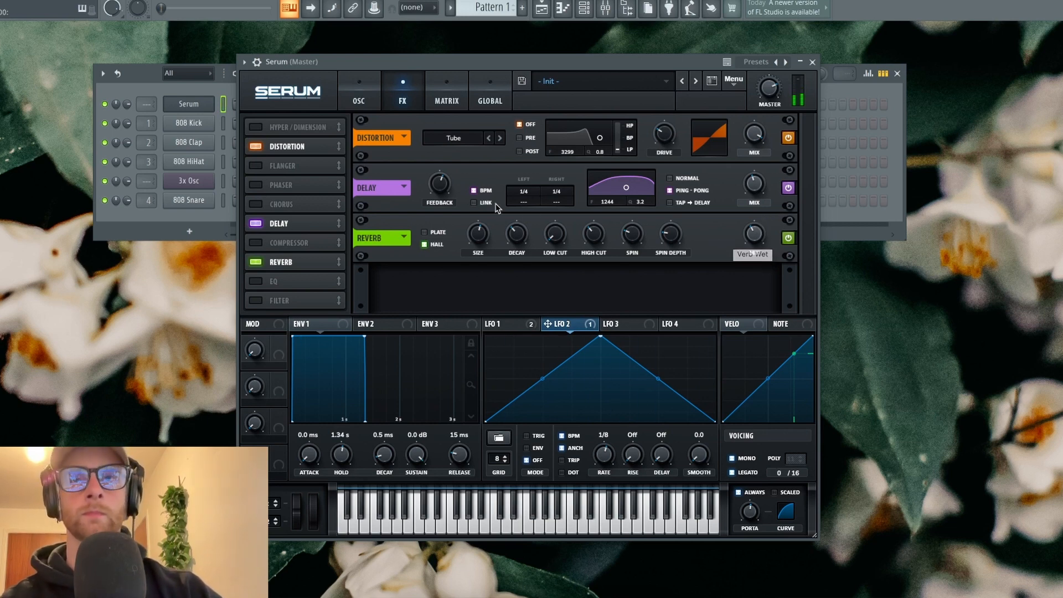
# Try an EQ effect with cut shapes on the high and low bands, adjust the bands, and switch the EQ off.
pyautogui.click(302, 281)
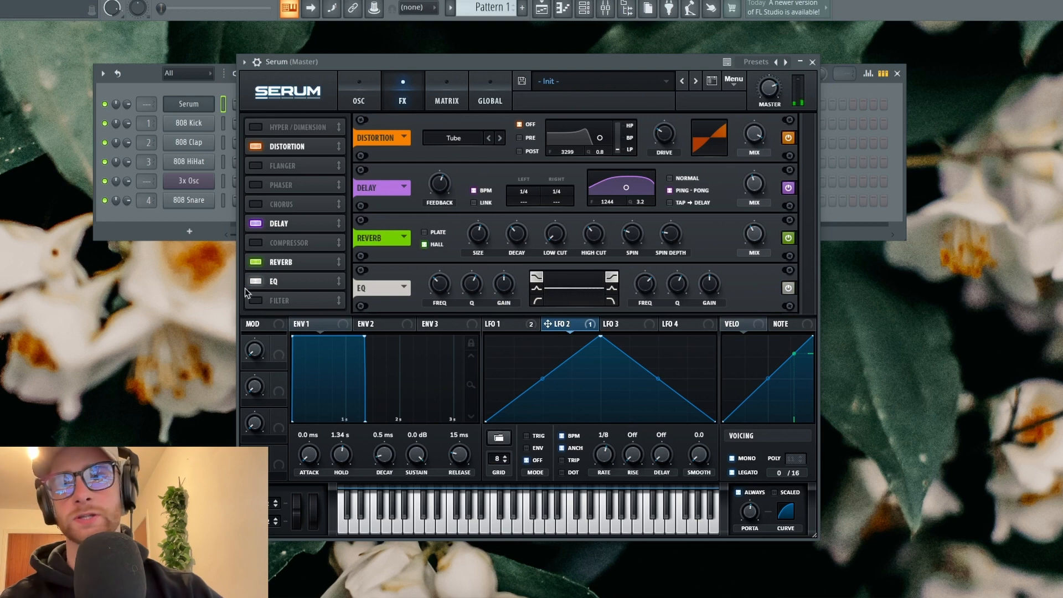
pyautogui.click(611, 299)
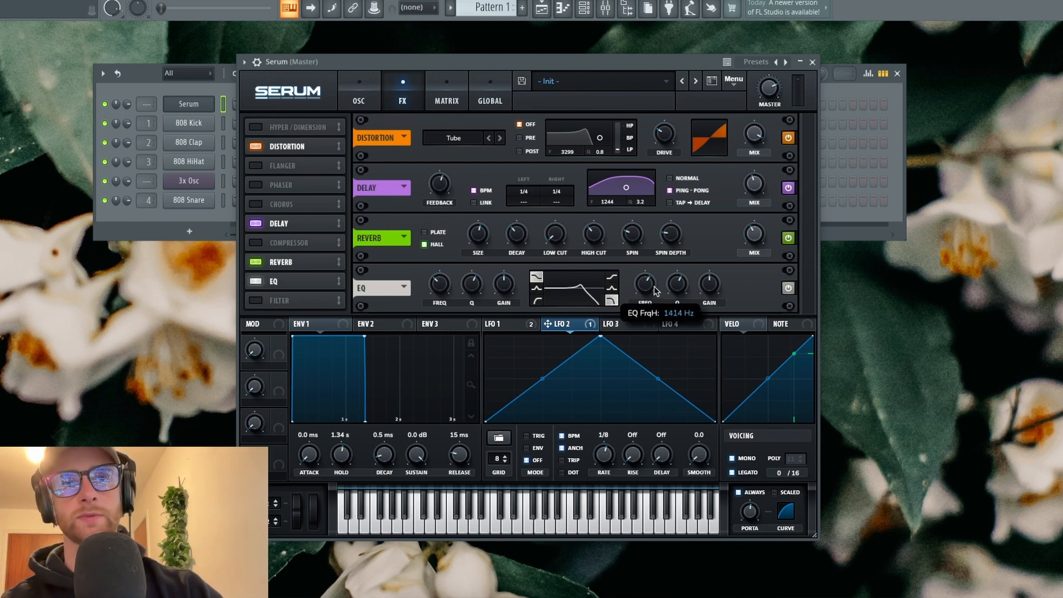
pyautogui.moveTo(641, 305); pyautogui.dragTo(666, 256)
pyautogui.click(540, 301)
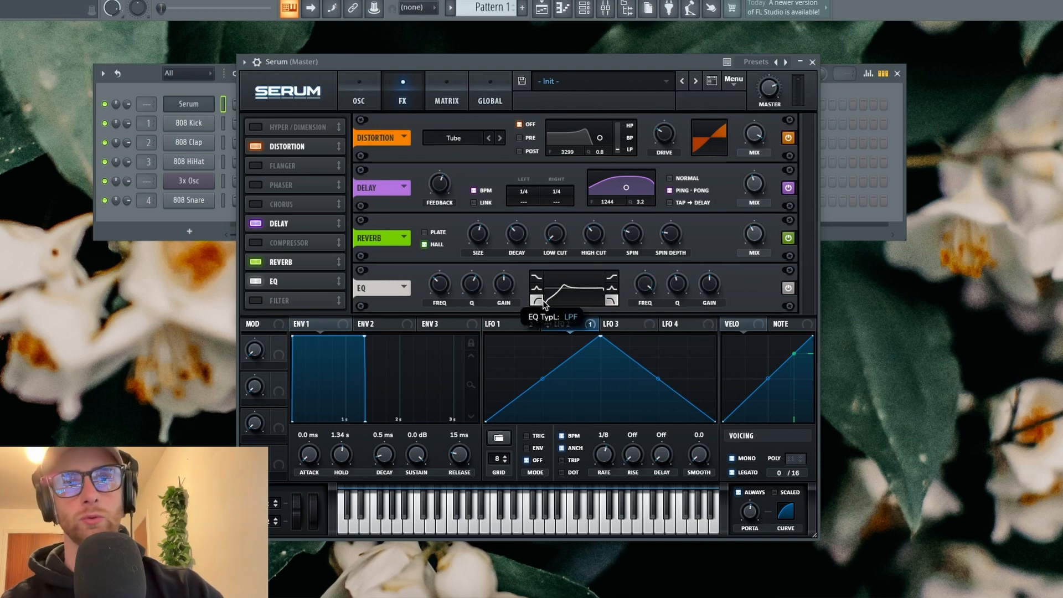
pyautogui.moveTo(472, 285); pyautogui.dragTo(281, 297)
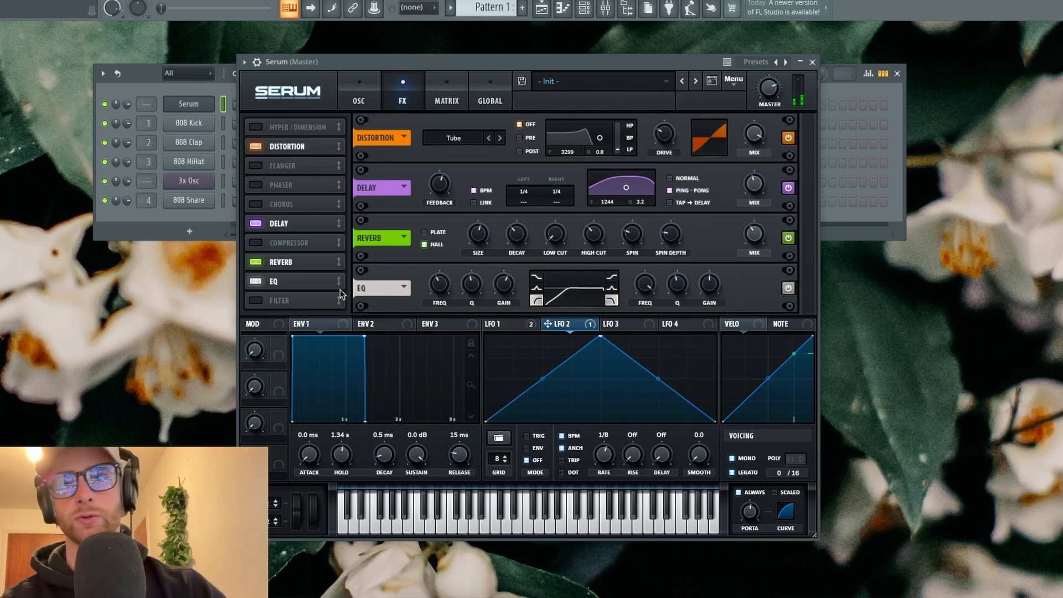
pyautogui.click(255, 281)
# Try the Phaser and Filter effects, switching each one off again.
pyautogui.click(256, 185)
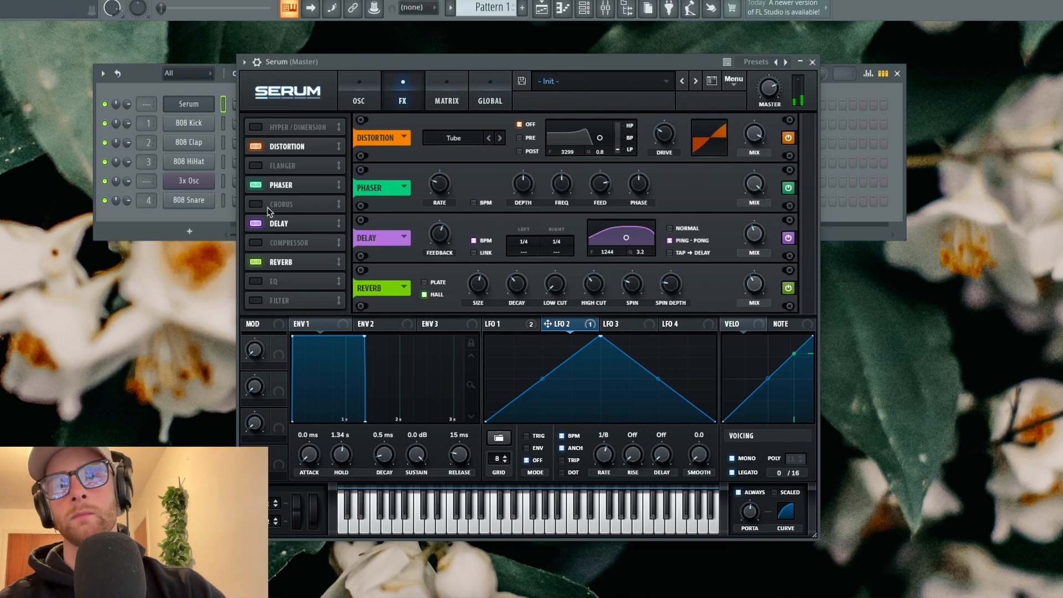
pyautogui.click(256, 184)
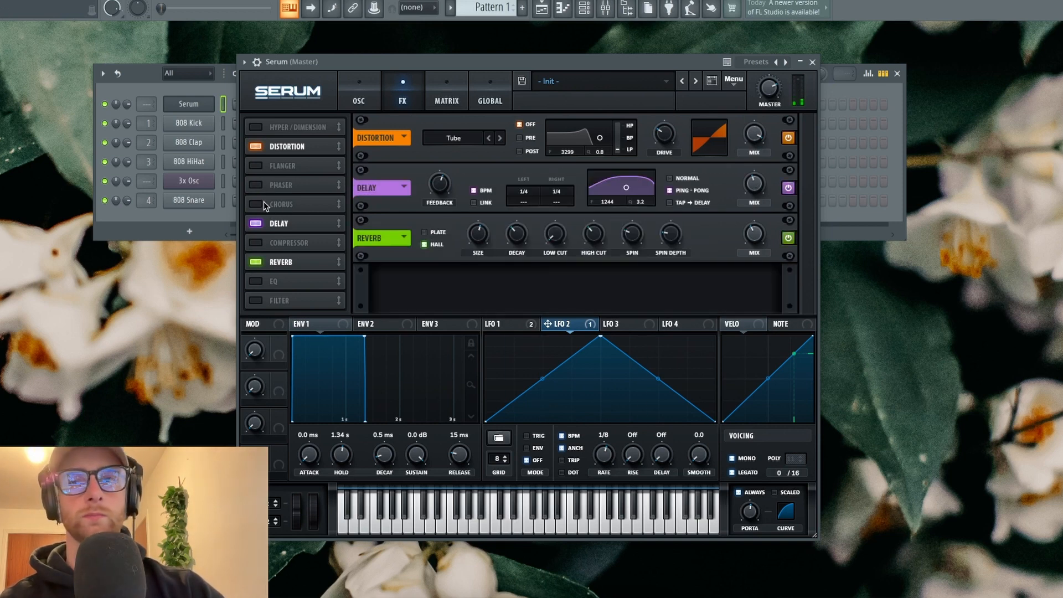
pyautogui.click(255, 301)
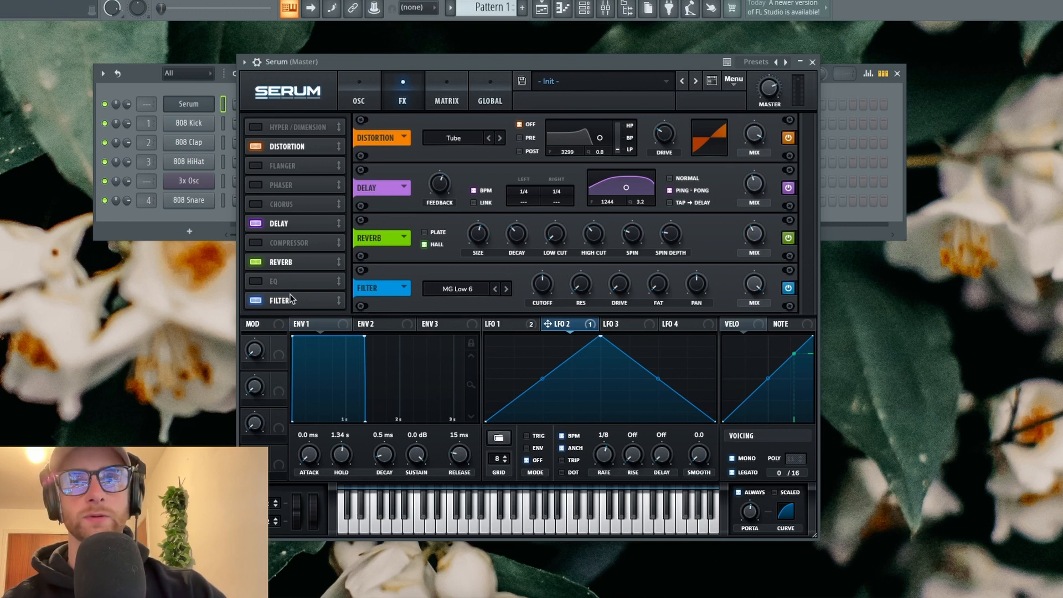
pyautogui.click(291, 299)
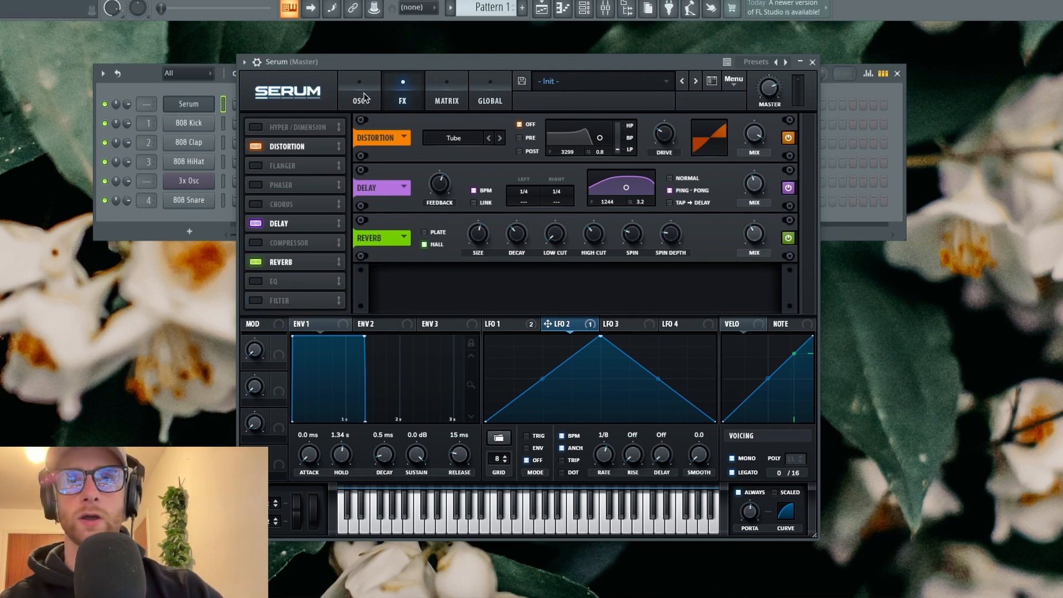
# Add a Compressor effect between the delay and reverb, adjust its threshold, and return to the oscillator view.
pyautogui.click(257, 243)
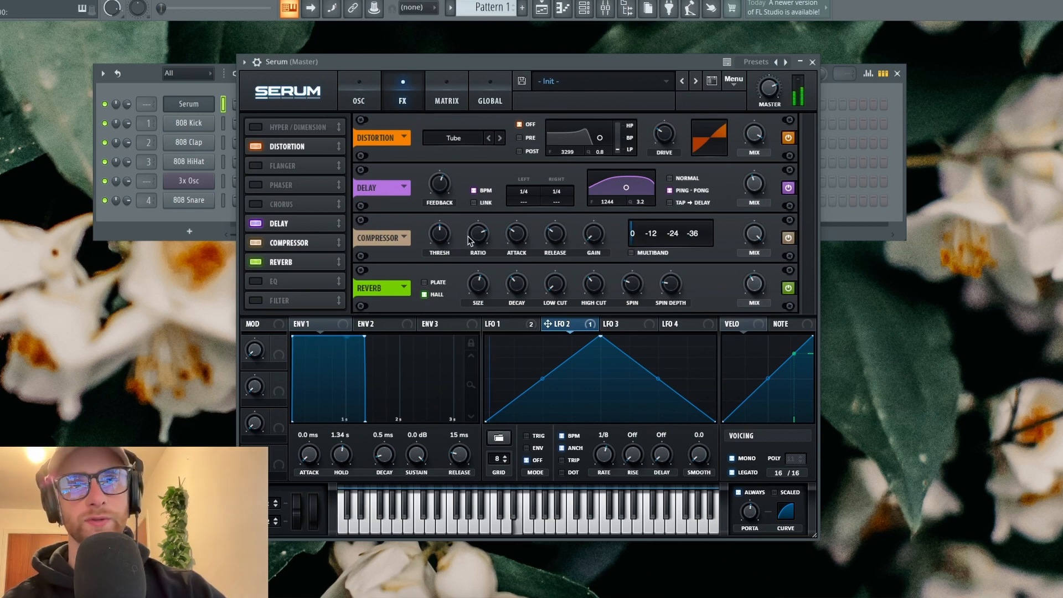
pyautogui.moveTo(441, 234); pyautogui.dragTo(452, 219)
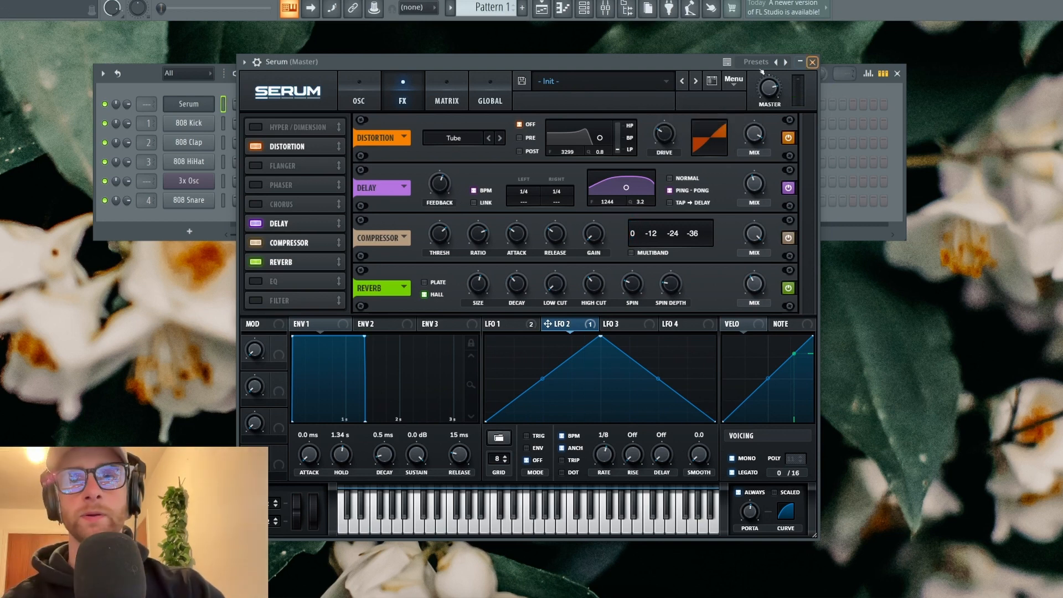
pyautogui.click(364, 102)
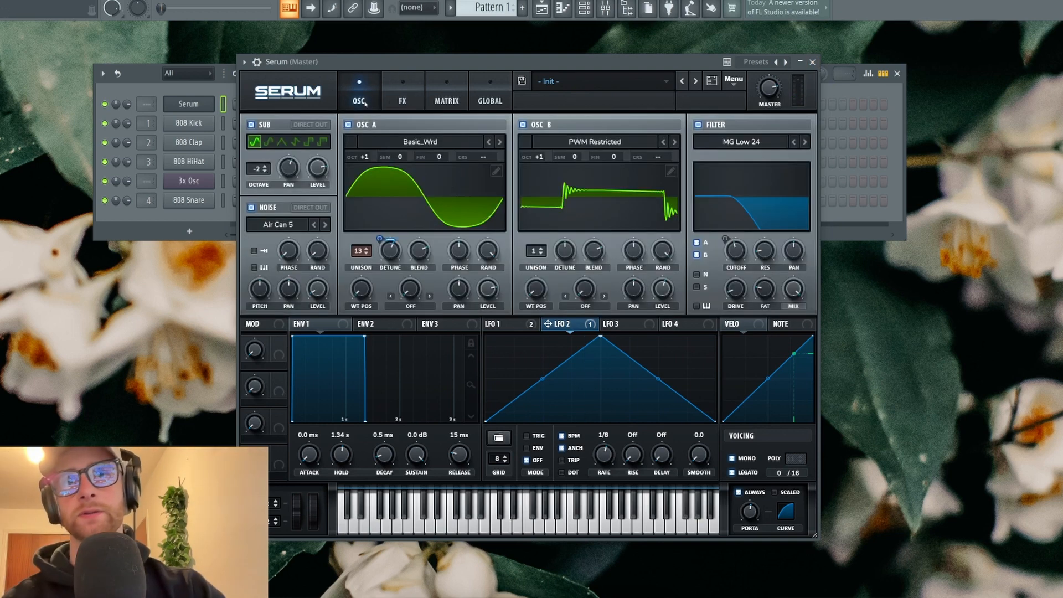
pyautogui.click(633, 145)
pyautogui.click(643, 71)
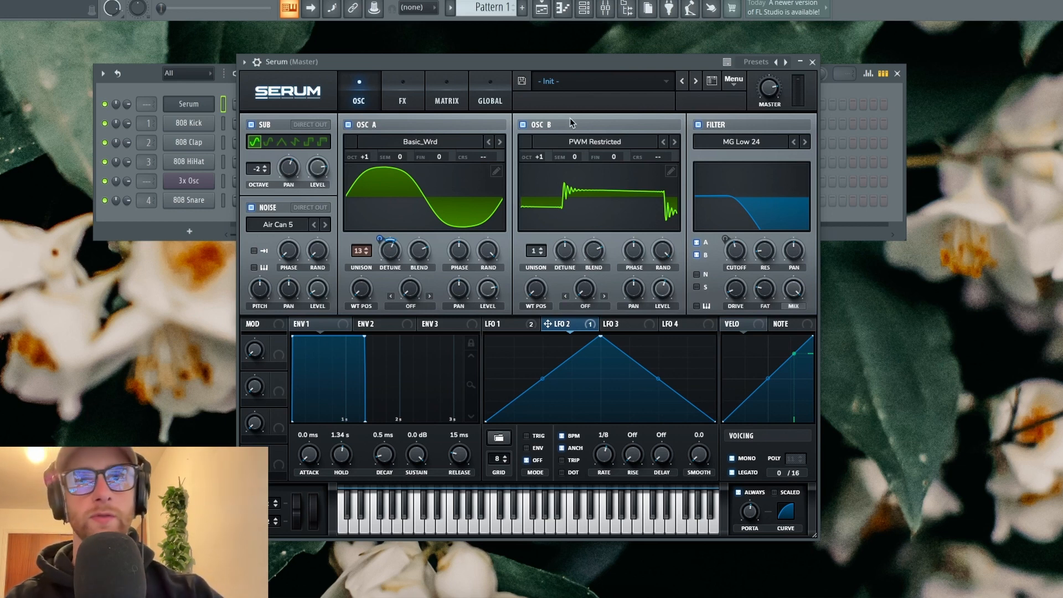
# View oscillator A's wavetable in 3D and return to its 2D waveform display.
pyautogui.click(414, 188)
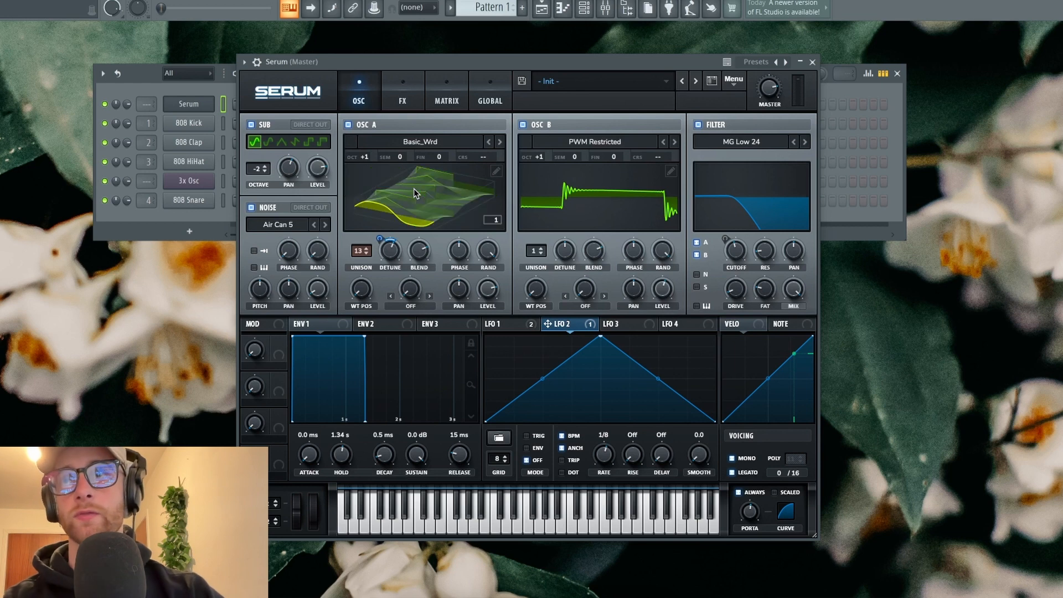
pyautogui.click(422, 201)
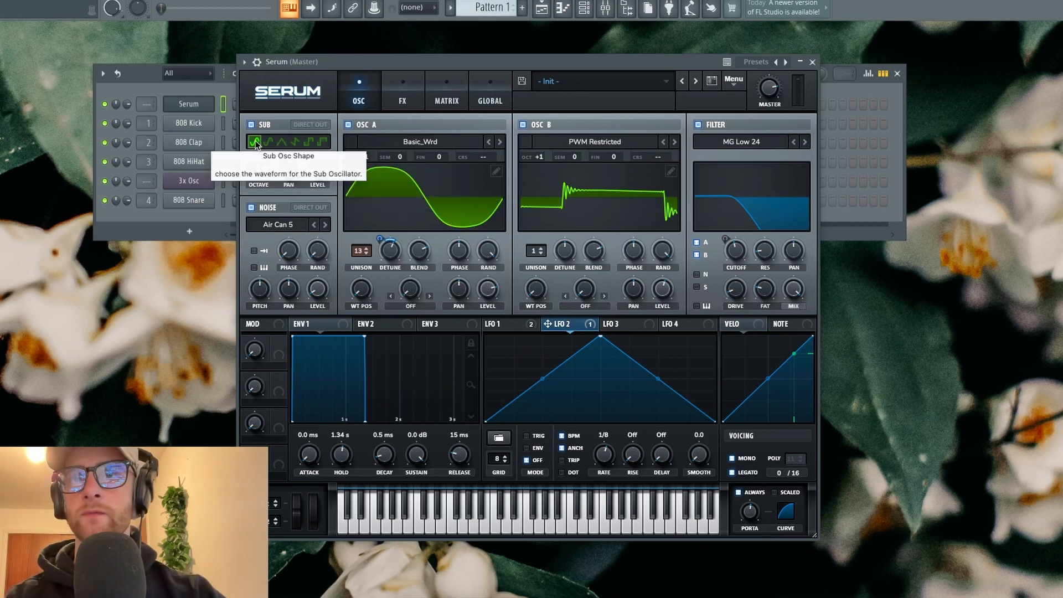
# Try the square, rounded and triangle sub oscillator shapes, set the sub to saw, and shrink the synth window slightly.
pyautogui.click(295, 142)
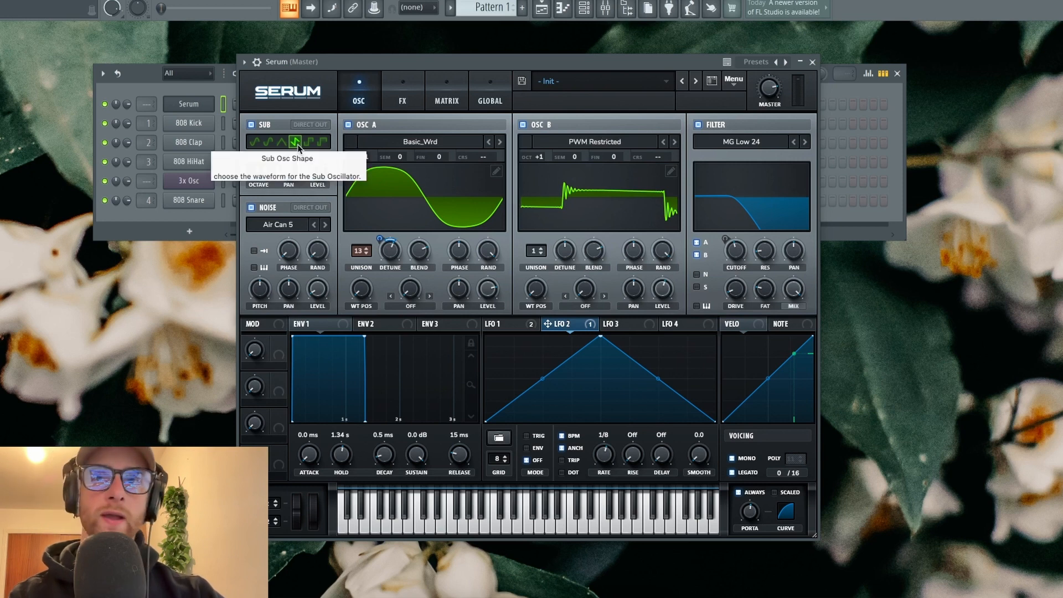
pyautogui.click(310, 143)
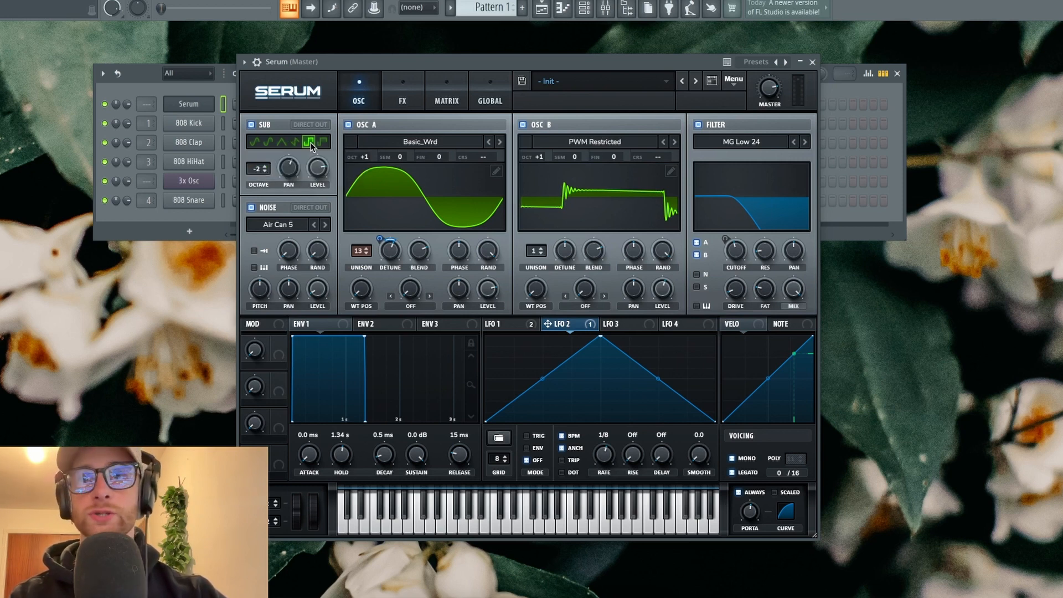
pyautogui.click(270, 142)
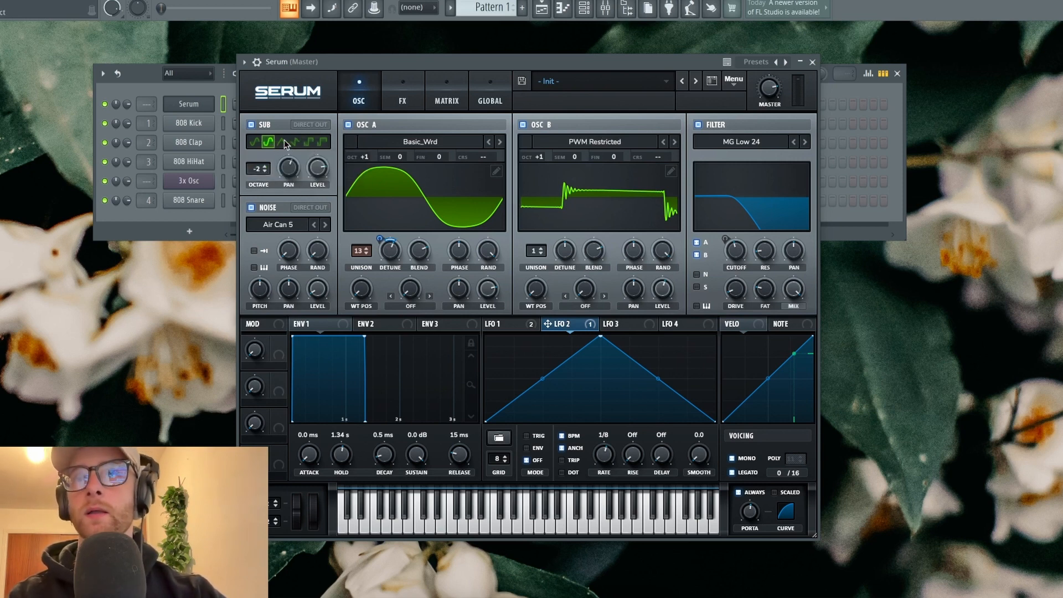
pyautogui.click(282, 143)
pyautogui.click(296, 143)
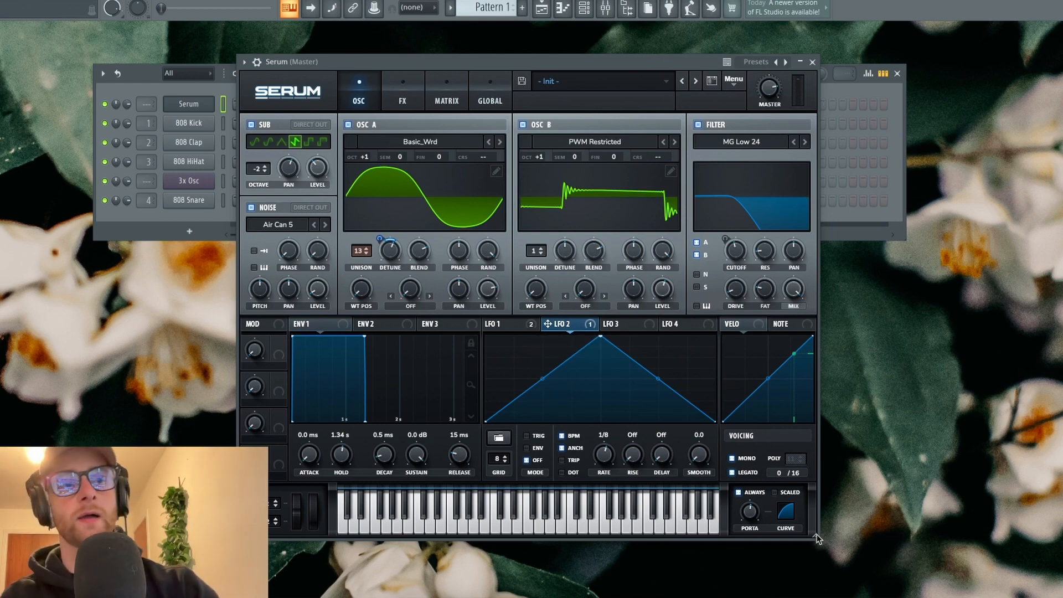
pyautogui.moveTo(817, 538); pyautogui.dragTo(811, 532)
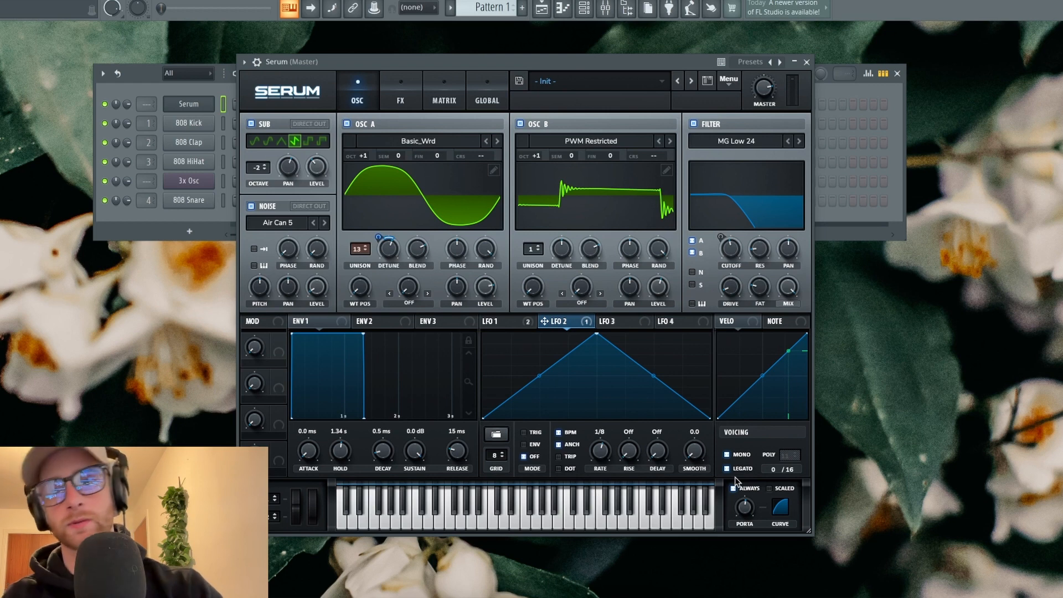